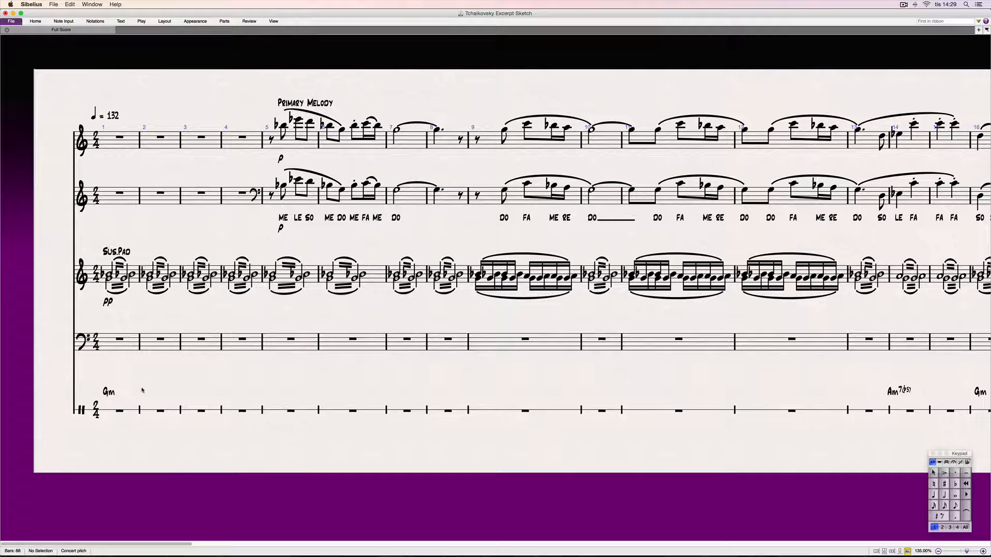
Highlight the Gm chord symbol in bar 1 and play the score from the first Sus.Pad note
left_click(119, 410)
left_click(115, 394)
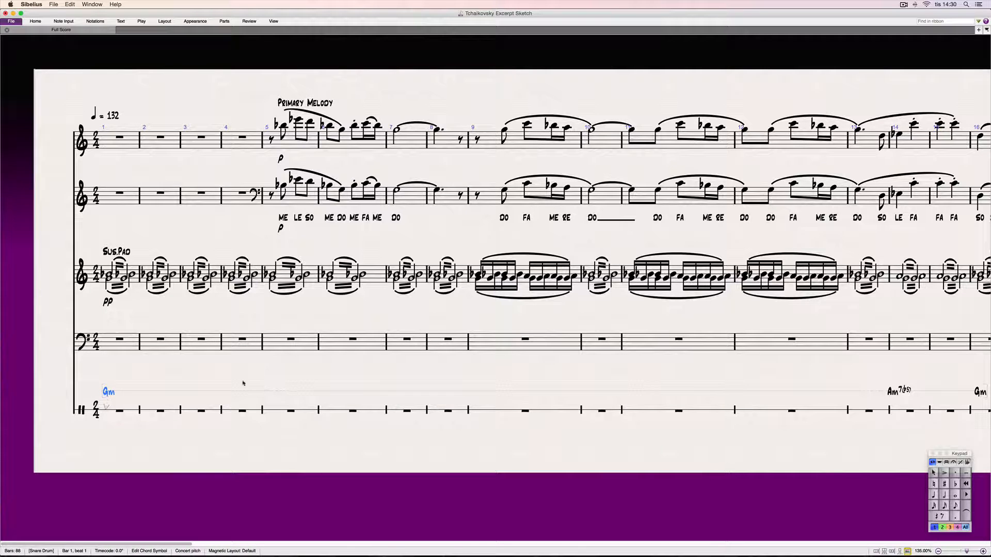
left_click(168, 312)
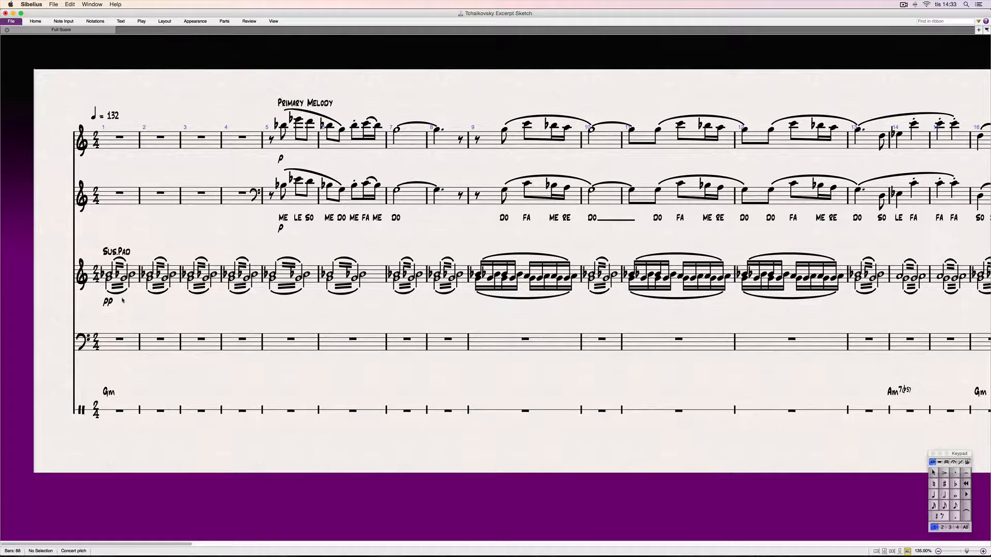
left_click(109, 276)
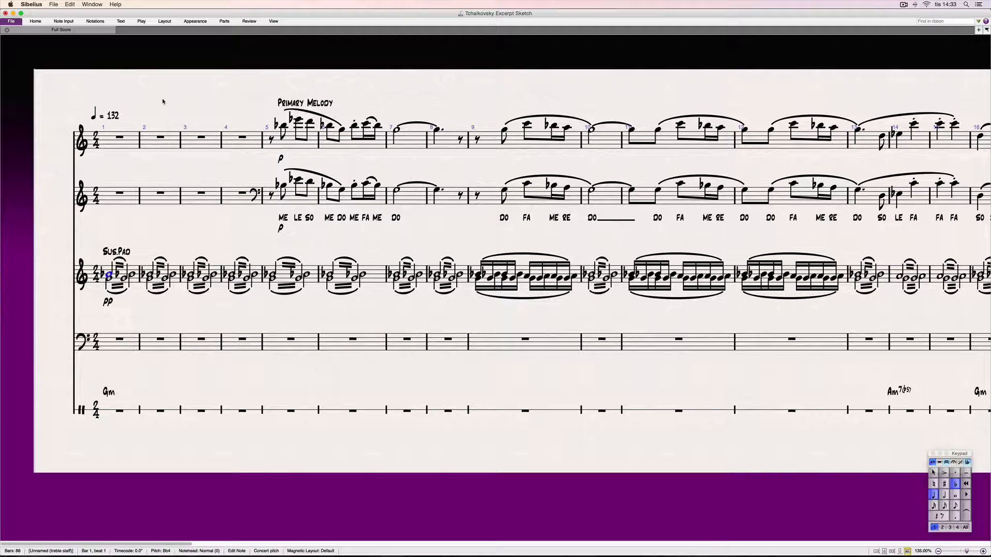
key("space")
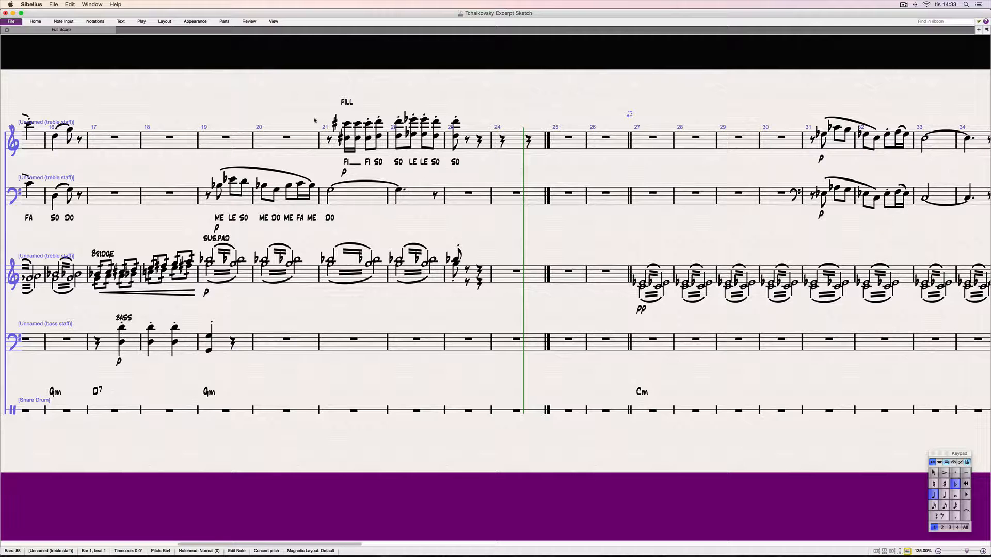
Examine the Fill, Bridge and Bass labels around bars 17 to 21 and go back to the start of the score
left_click(347, 102)
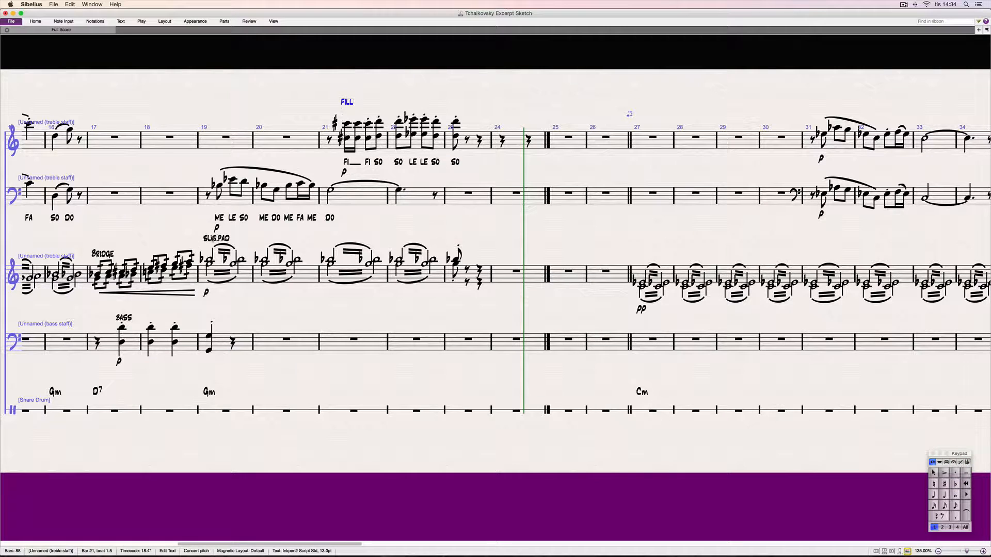
left_click(219, 236)
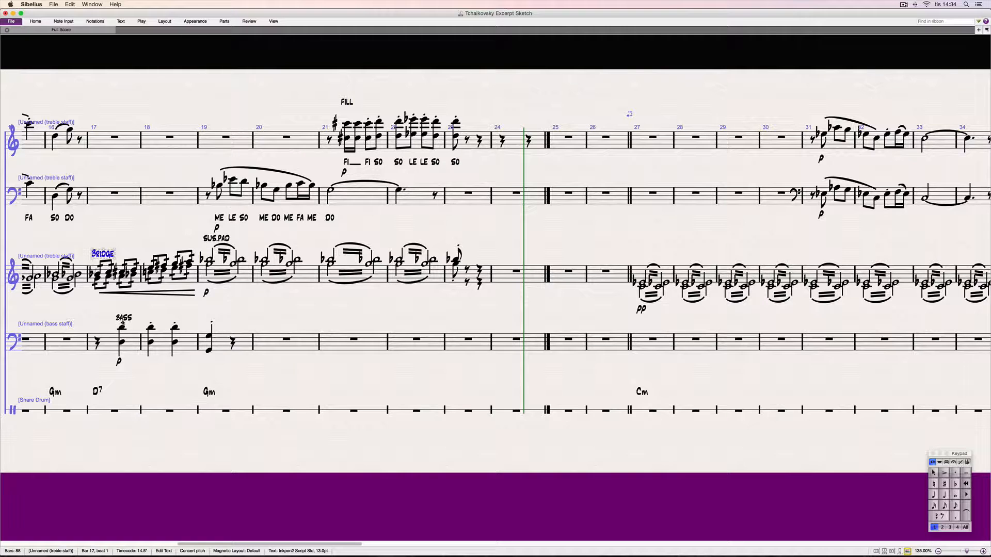
left_click(124, 318)
scroll(90, 299, "left", 4)
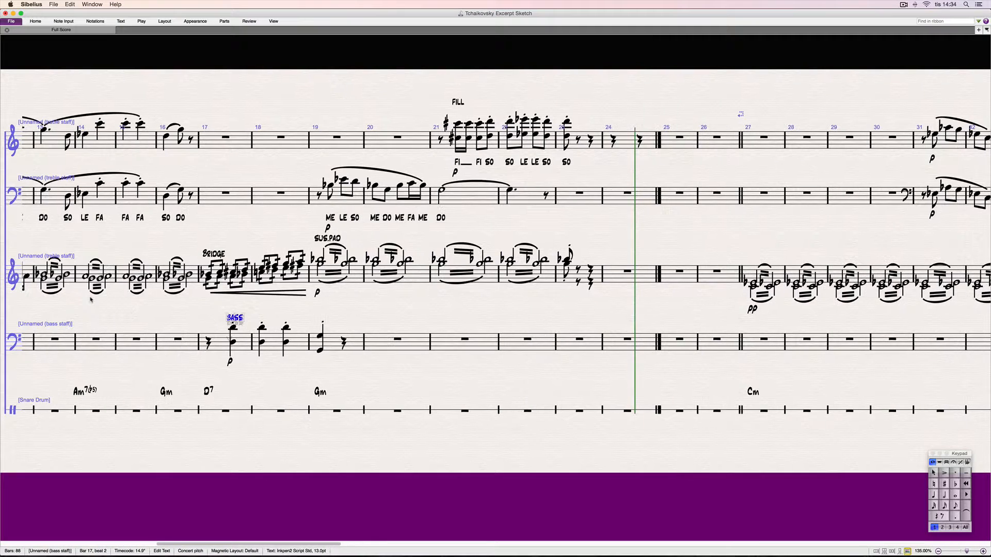
scroll(91, 299, "right", 6)
scroll(90, 299, "left", 5)
scroll(90, 299, "left", 12)
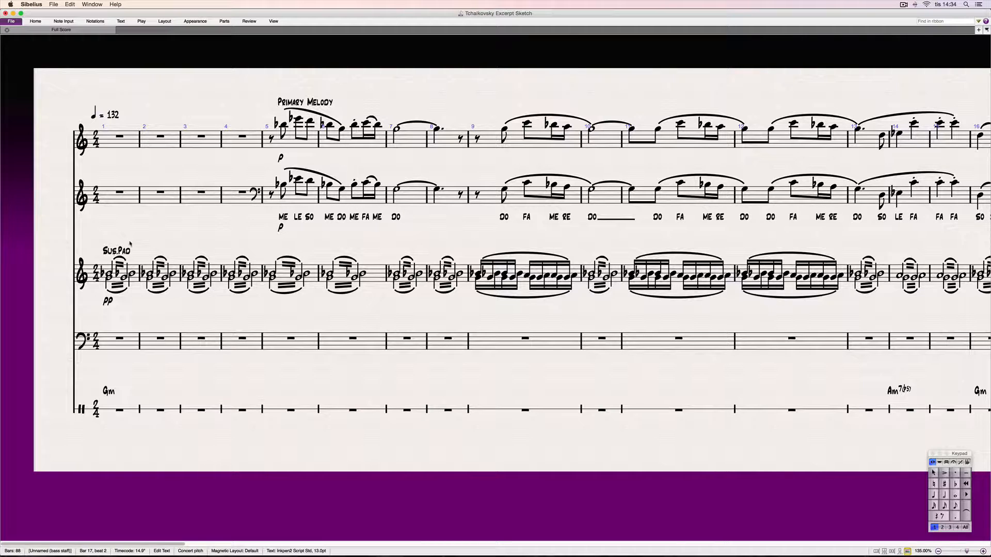
Enter a half-note G4–B4–D5 chord in bar 1 of the second staff and repeat it in bar 2
left_click(120, 192)
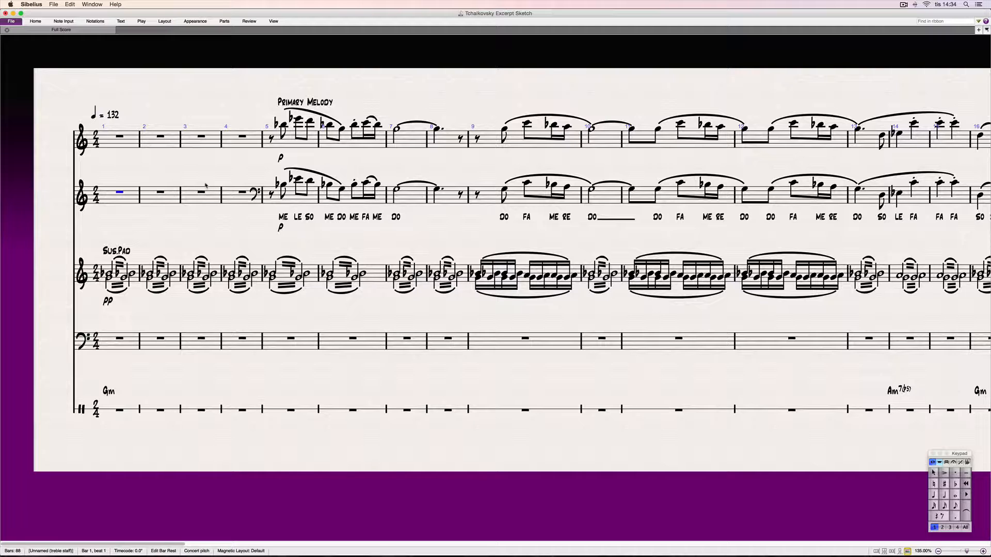
key("g")
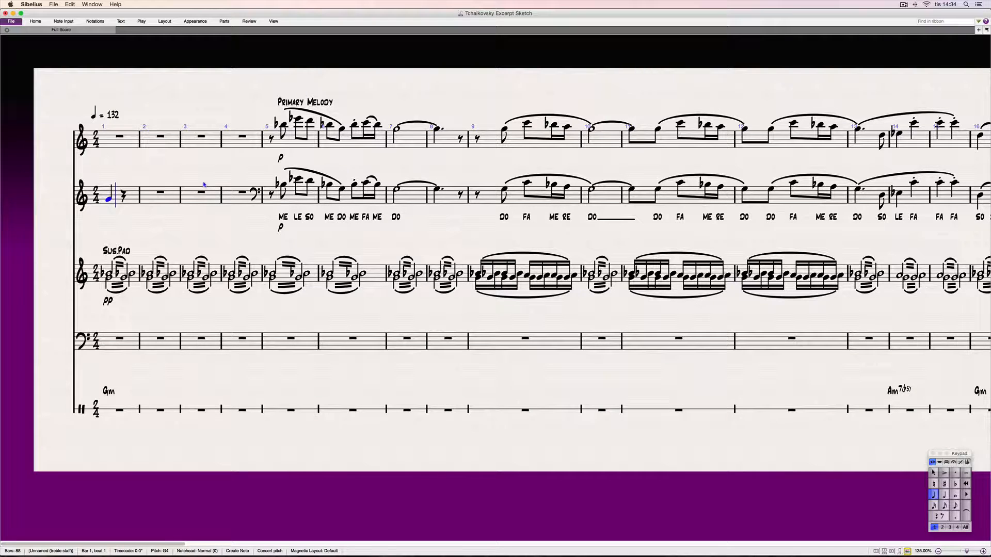
key("5")
key("Escape")
key("KP_5")
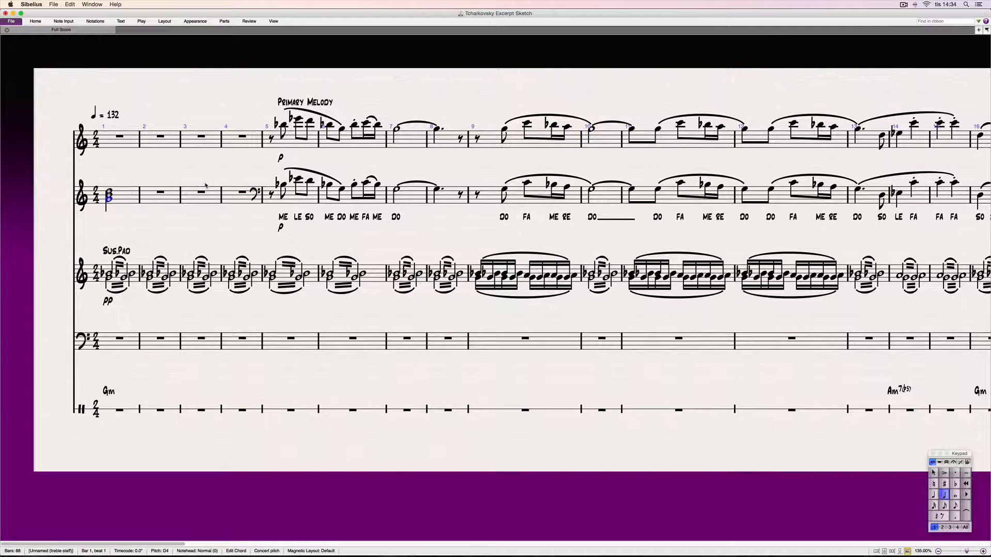
key("r")
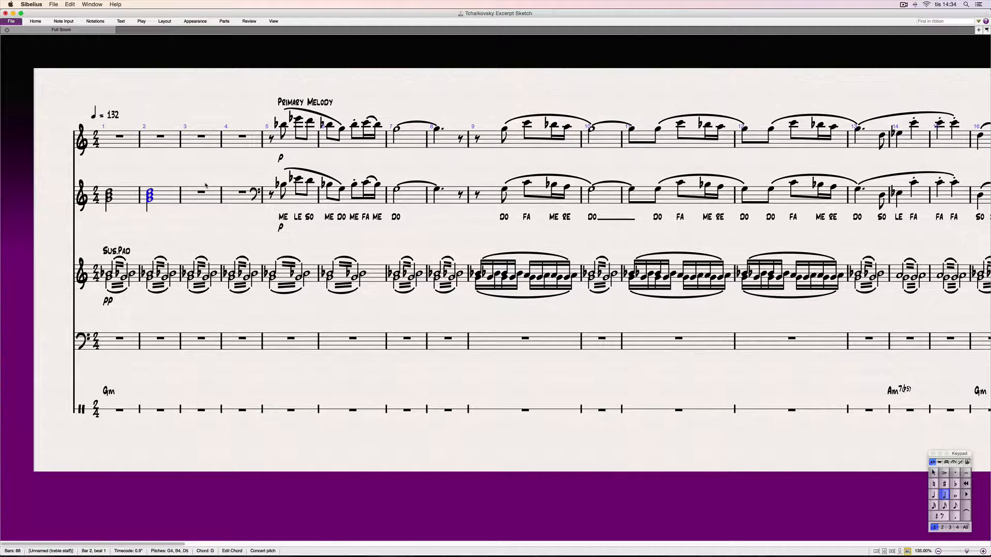
Tie the second staff's bar 1 chord to the chord in bar 2
left_click(133, 198)
key("KP_Enter")
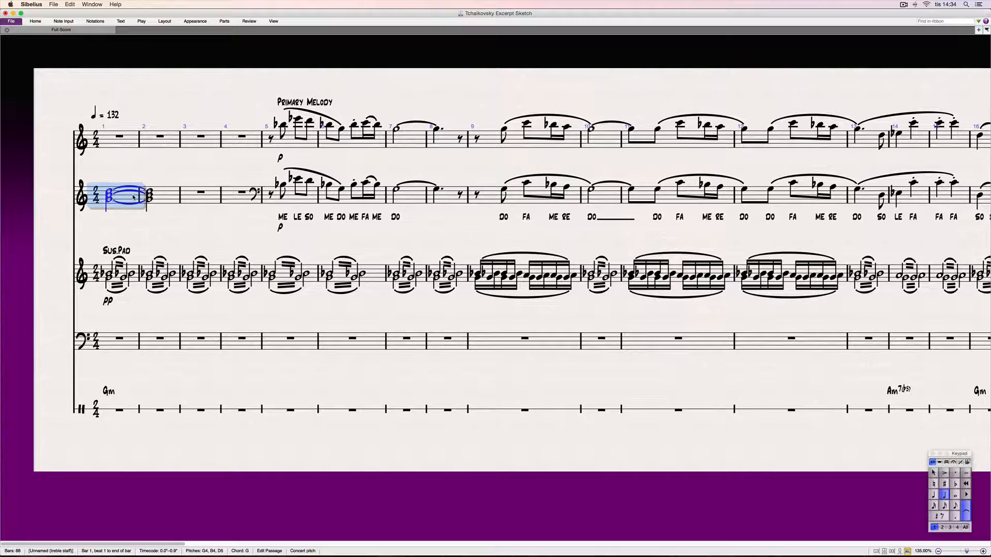
key("Escape")
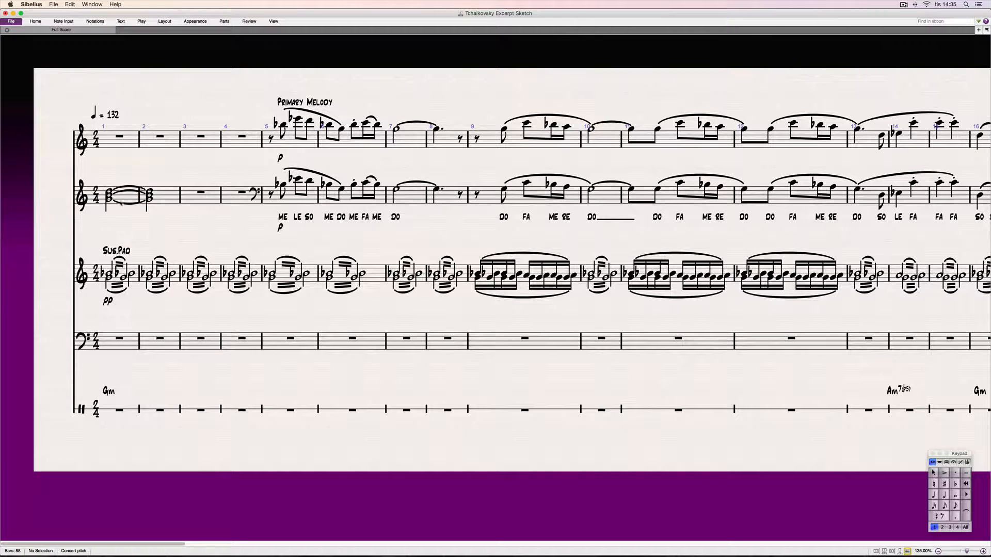
Delete the tied chords from bars 1 and 2 of the second staff
left_click(142, 195)
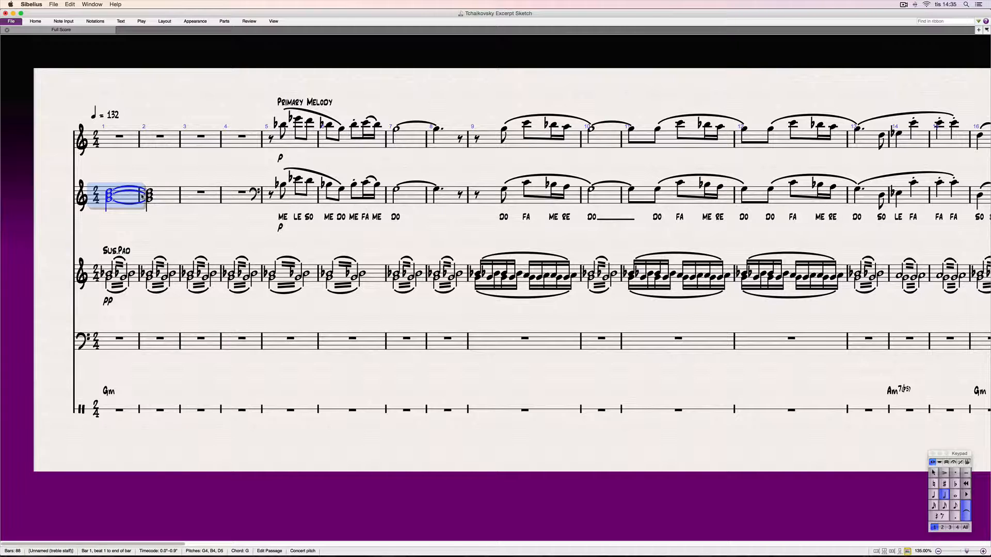
left_click(163, 193, "shift")
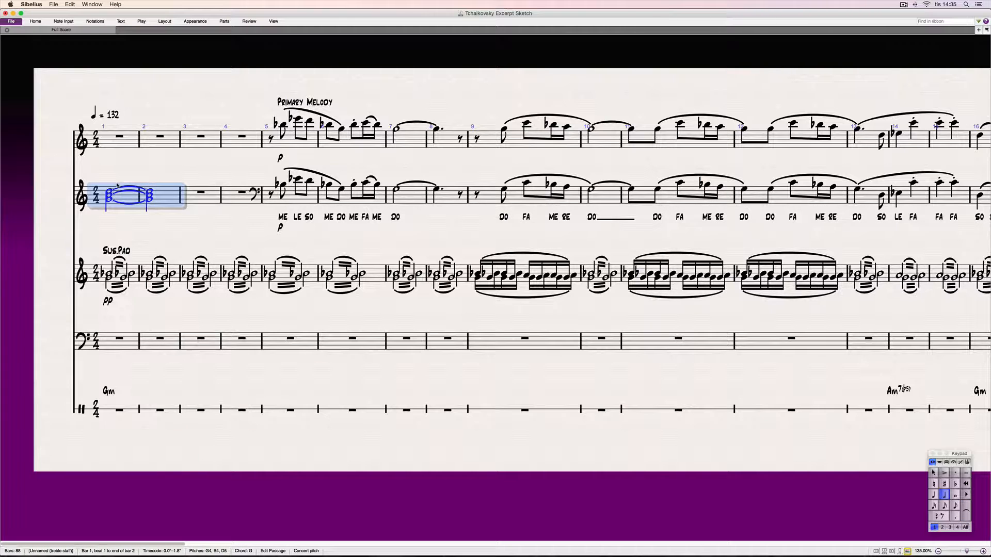
key("Delete")
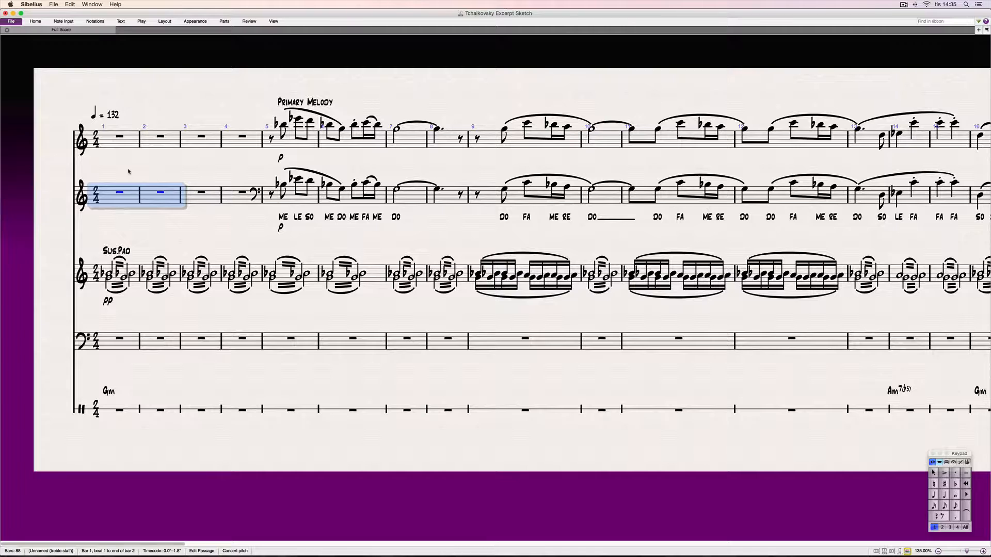
key("Escape")
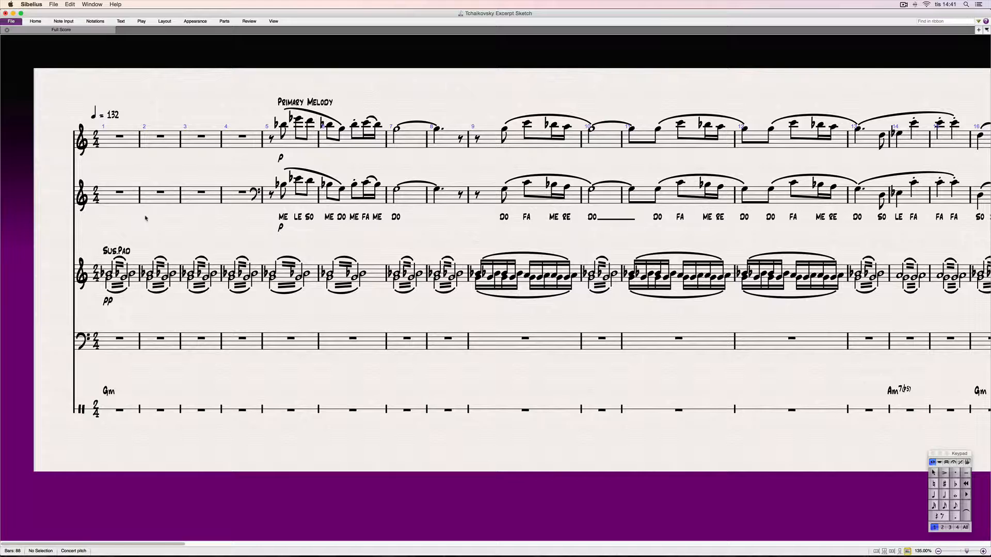
Build a G4–B4–D5 half-note chord again in bar 1 of the second staff and duplicate it into bar 2
left_click(120, 193)
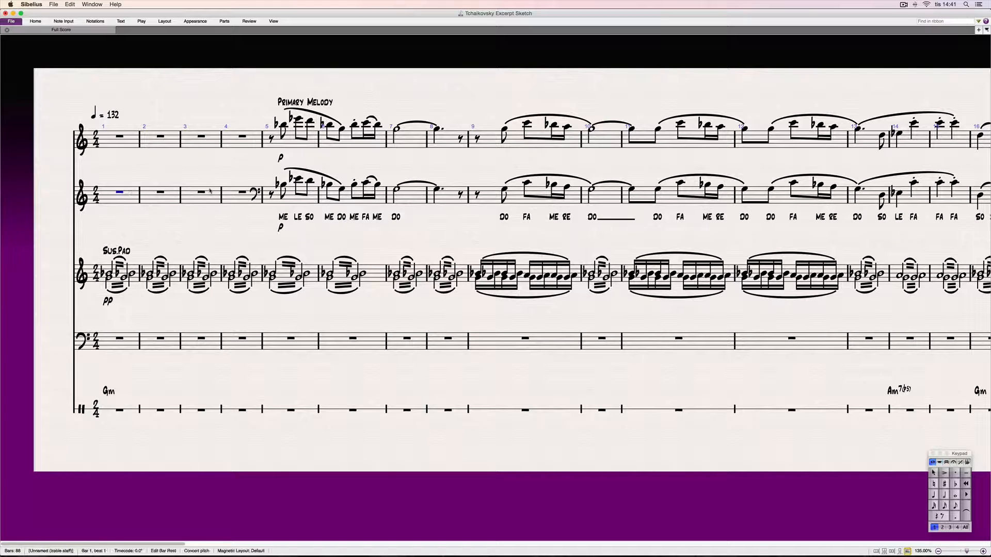
key("g")
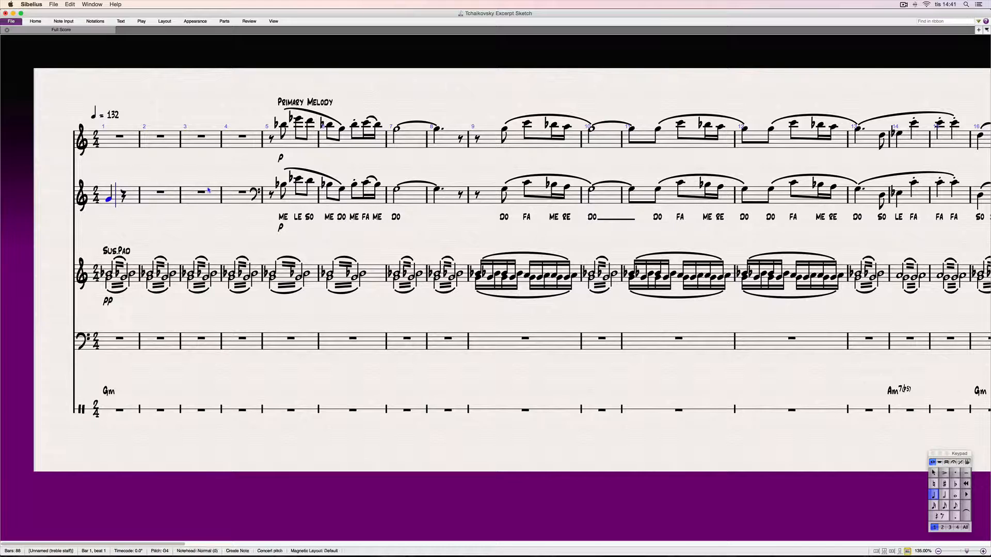
key("3")
key("3")
key("5")
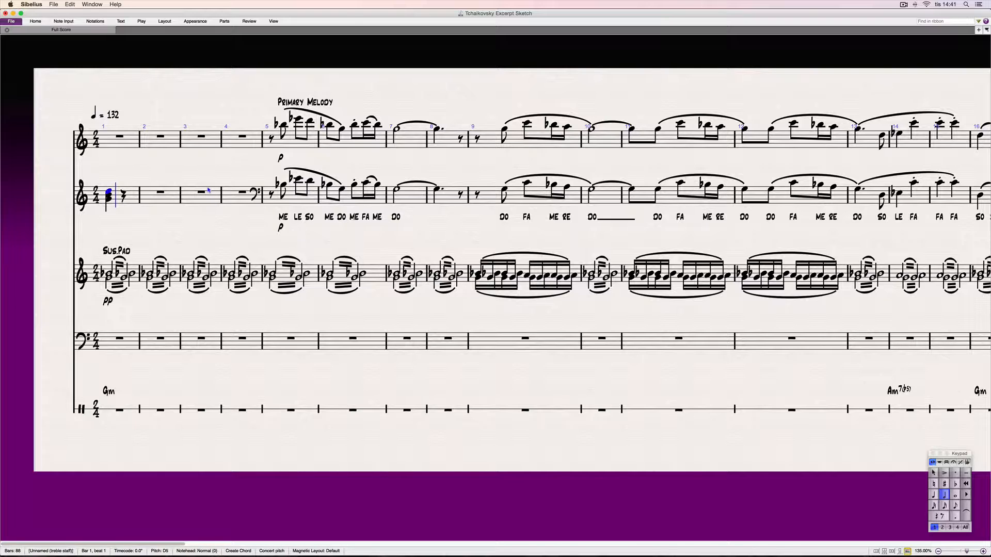
key("Escape")
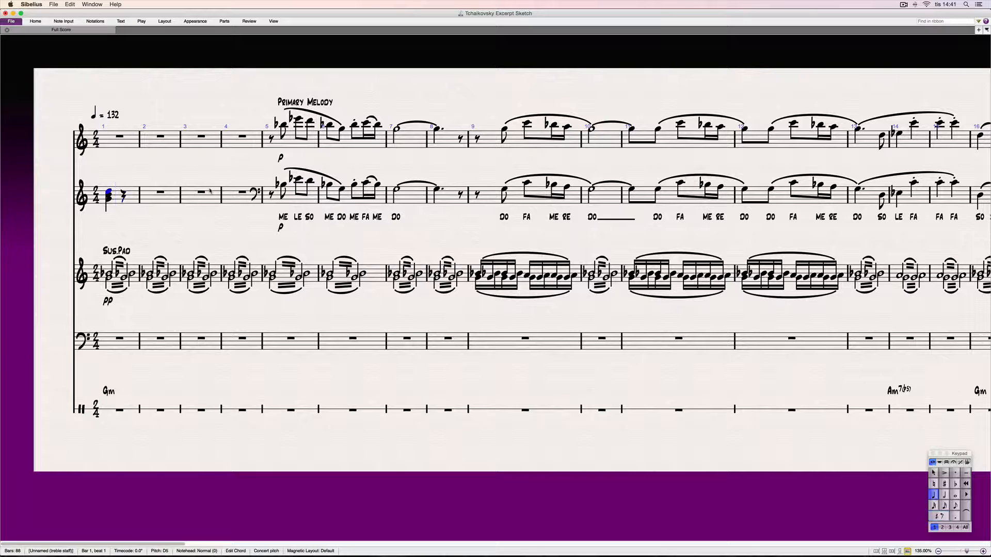
key("5")
key("r")
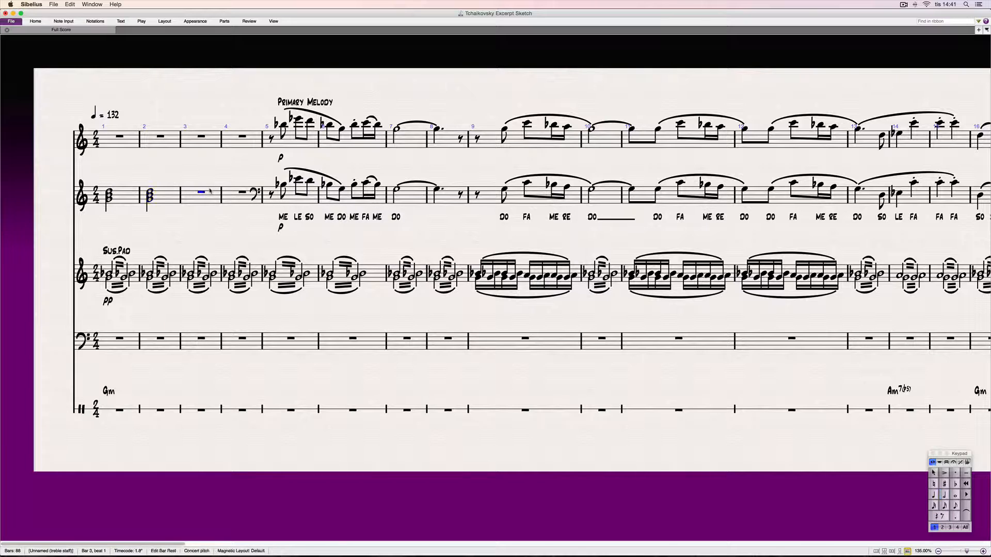
Invert the second staff's bar 2 chord to B4–D5–G5 by placing its G on top
key("Up")
key("Up")
key("Up")
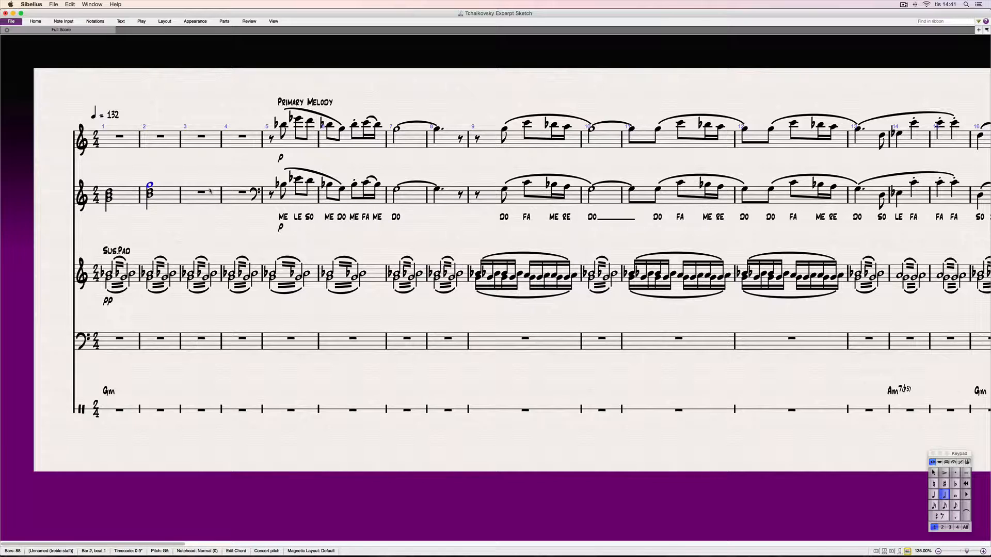
key("Left")
left_click(139, 199)
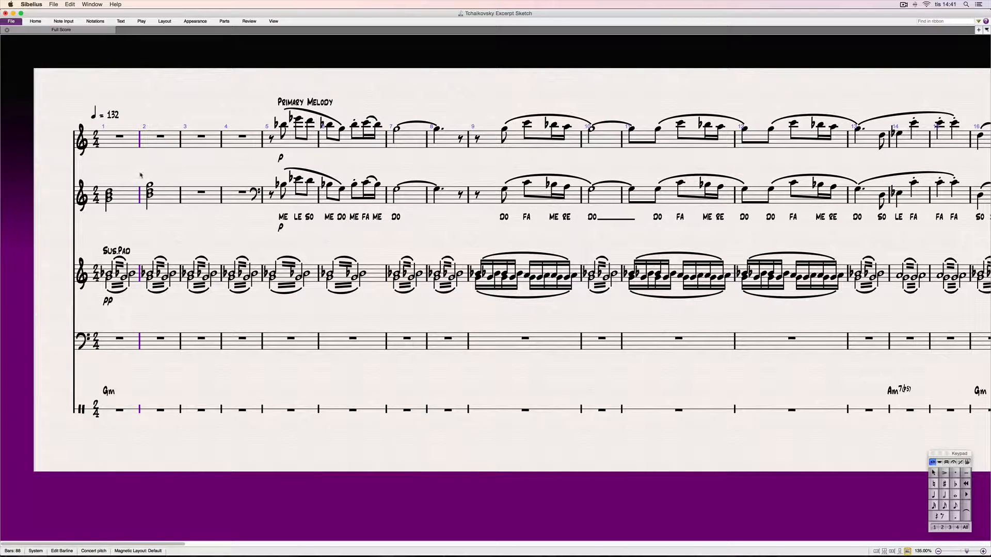
key("Escape")
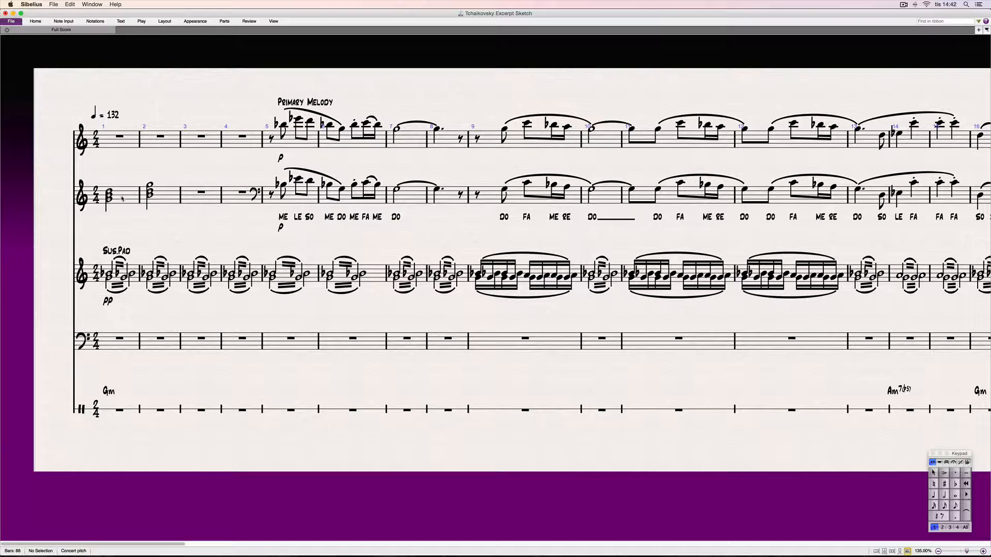
Clear the root-position and inverted chords from bars 1 and 2 of the second staff
left_click(163, 199)
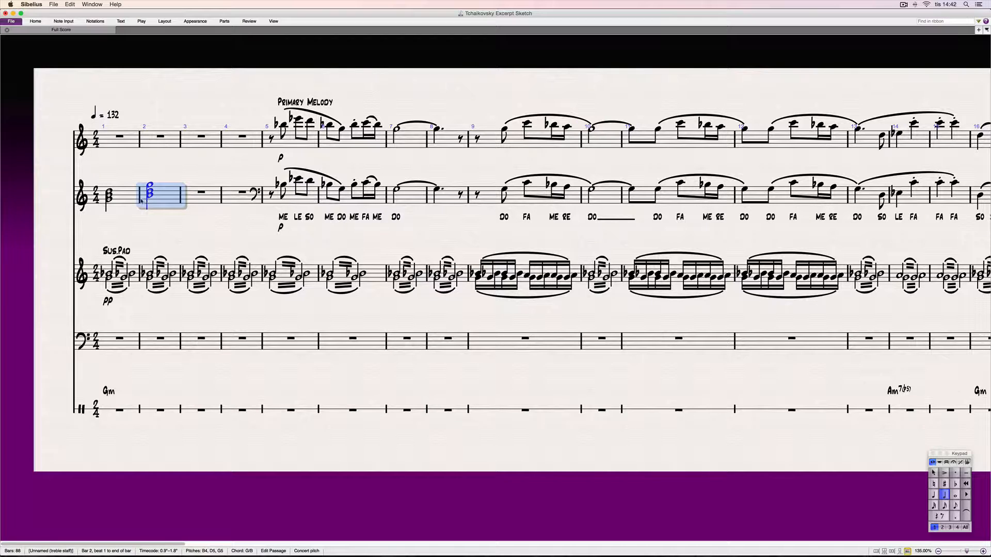
left_click(130, 202, "shift")
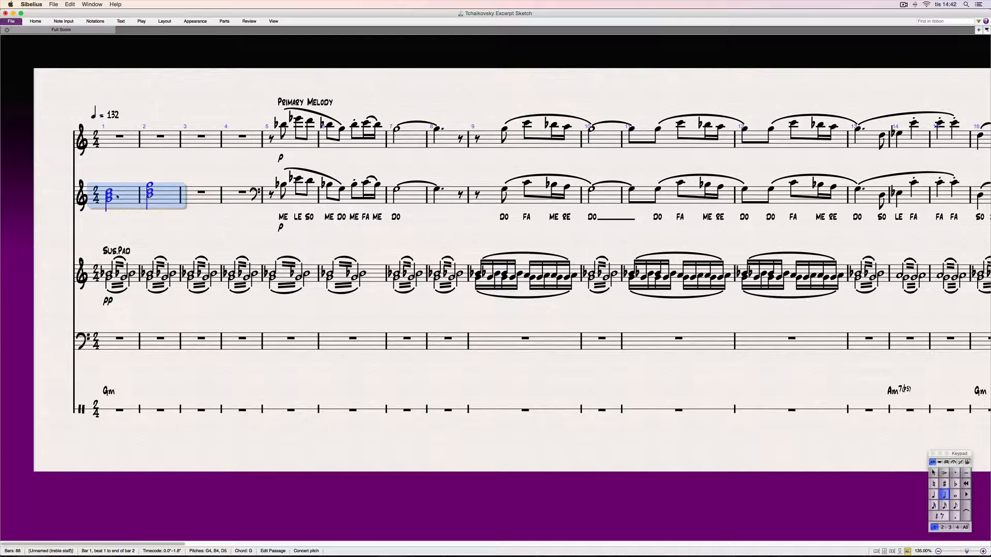
key("Delete")
left_click(144, 174)
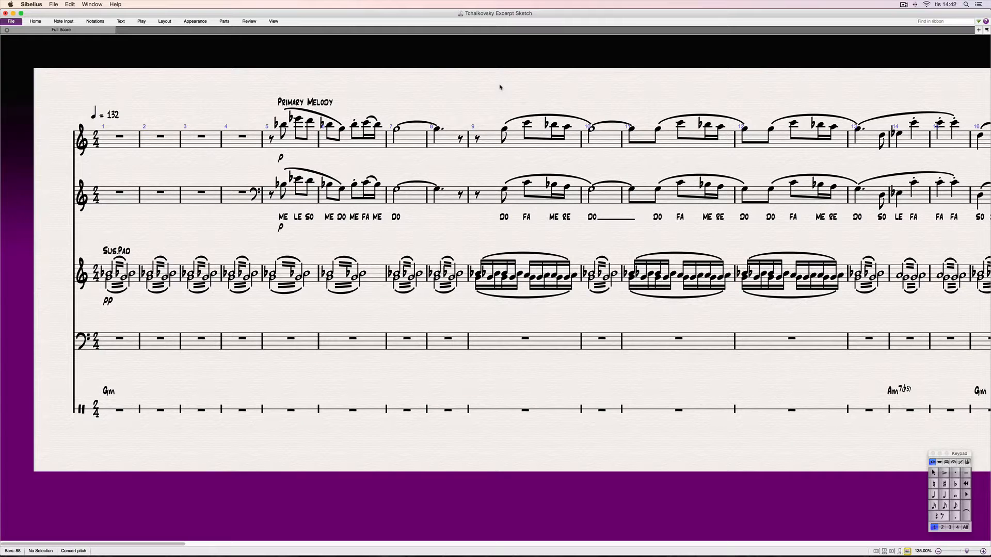
Examine the Bridge passage in bar 17 of the third staff by highlighting that bar
scroll(499, 88, "right", 5)
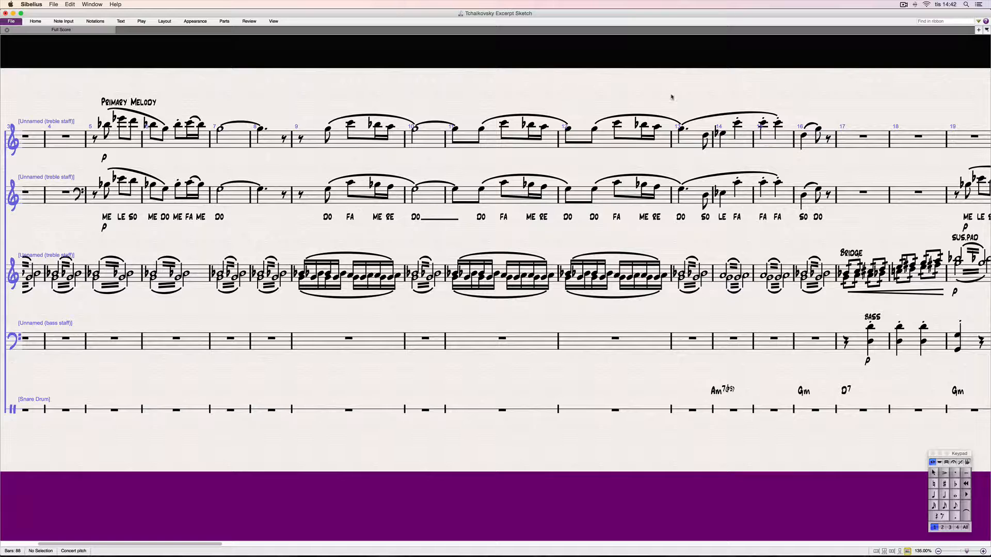
scroll(671, 97, "right", 5)
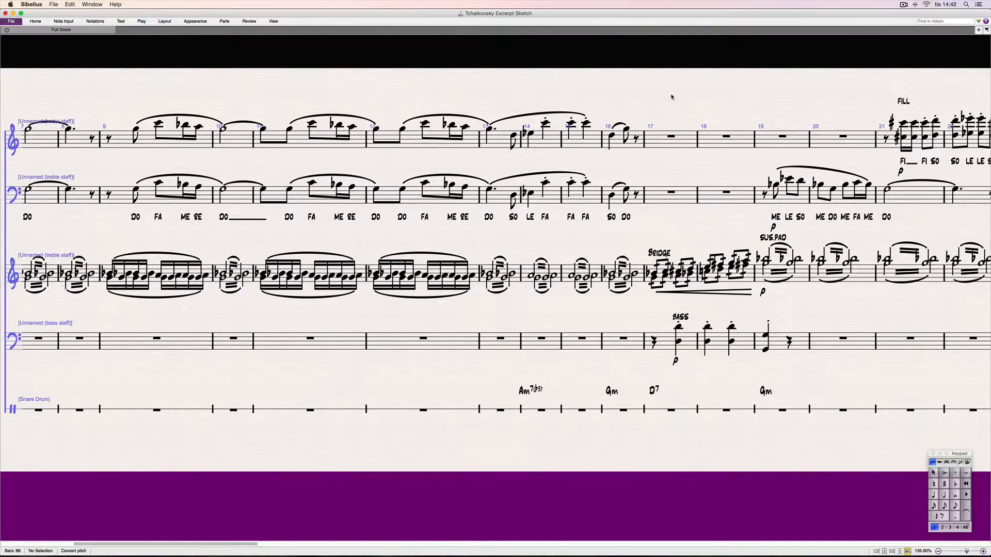
scroll(671, 97, "right", 8)
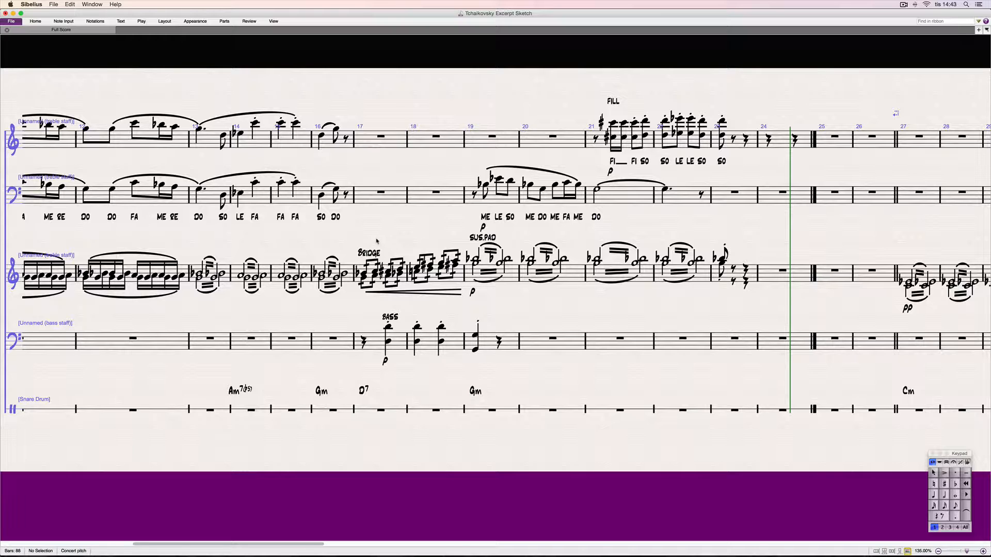
left_click(368, 269)
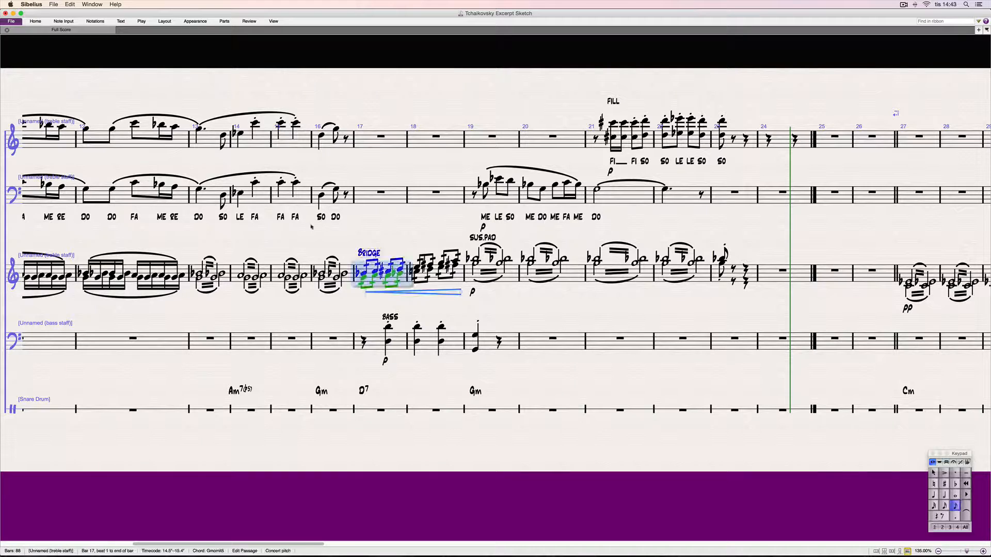
key("Escape")
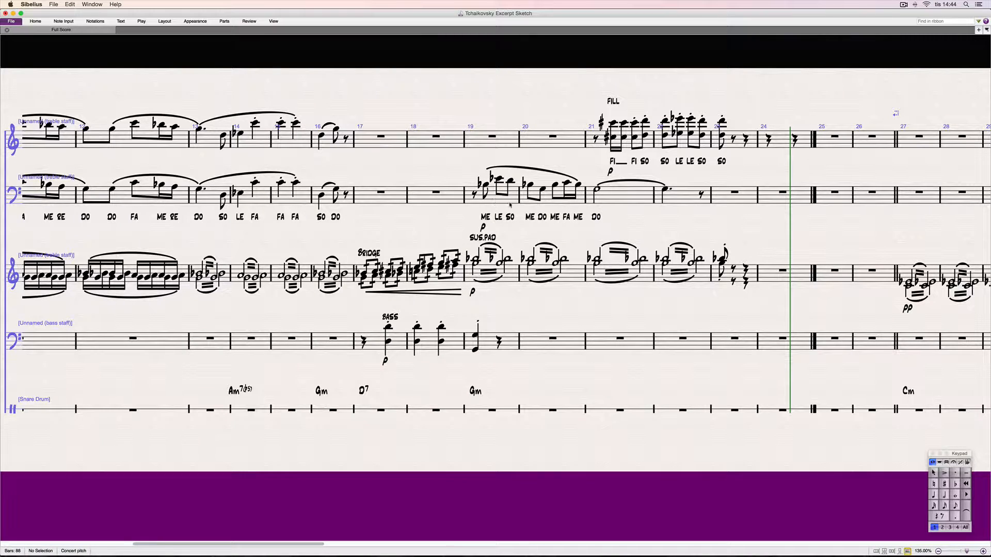
Play the score from the first melody note of bar 13 in the second staff
left_click(200, 191)
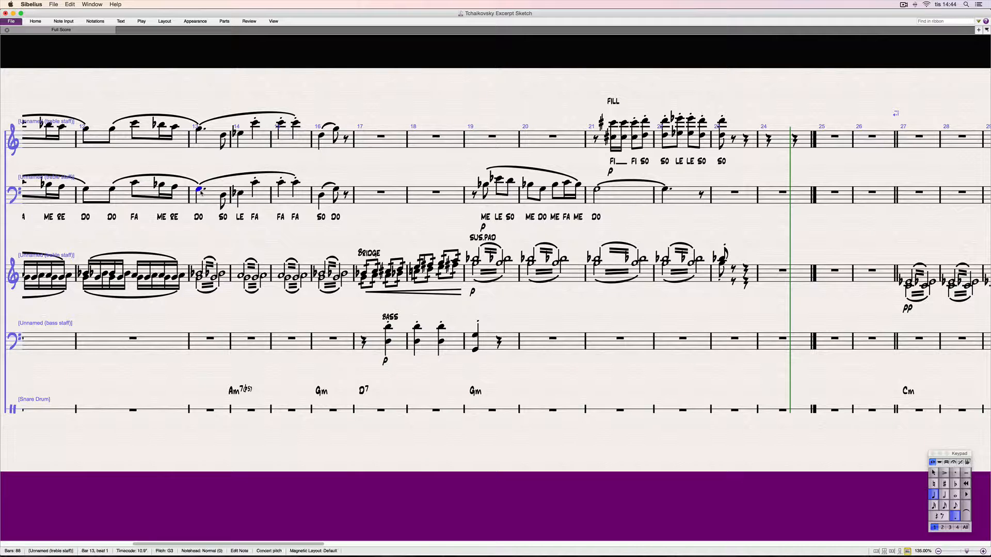
key("p")
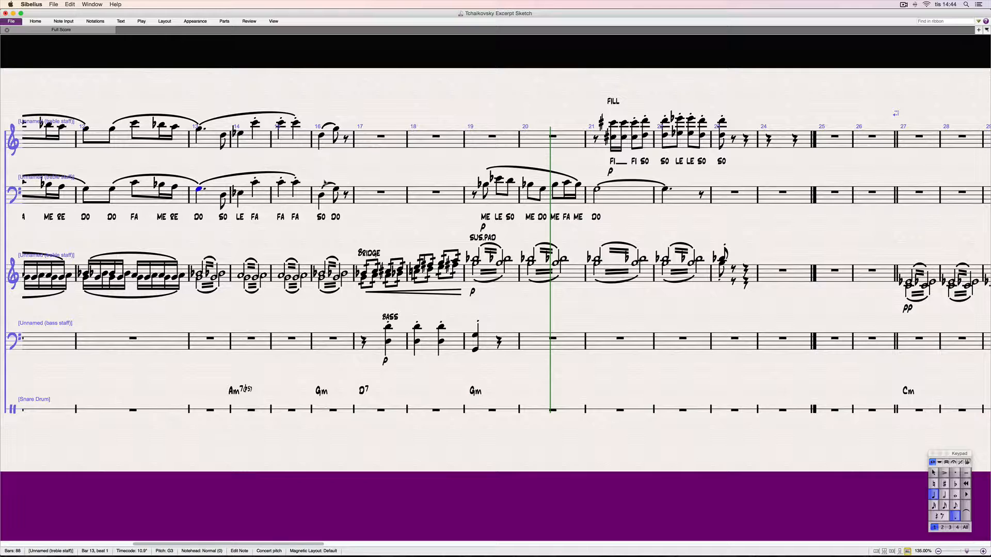
key("Escape")
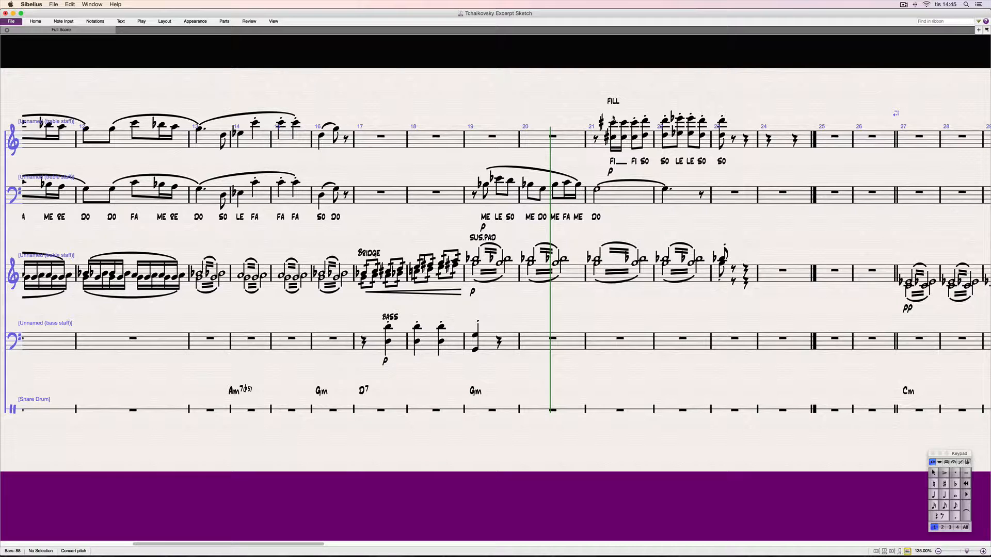
Play the score from the opening rest of bar 19 in the second staff
left_click(474, 194)
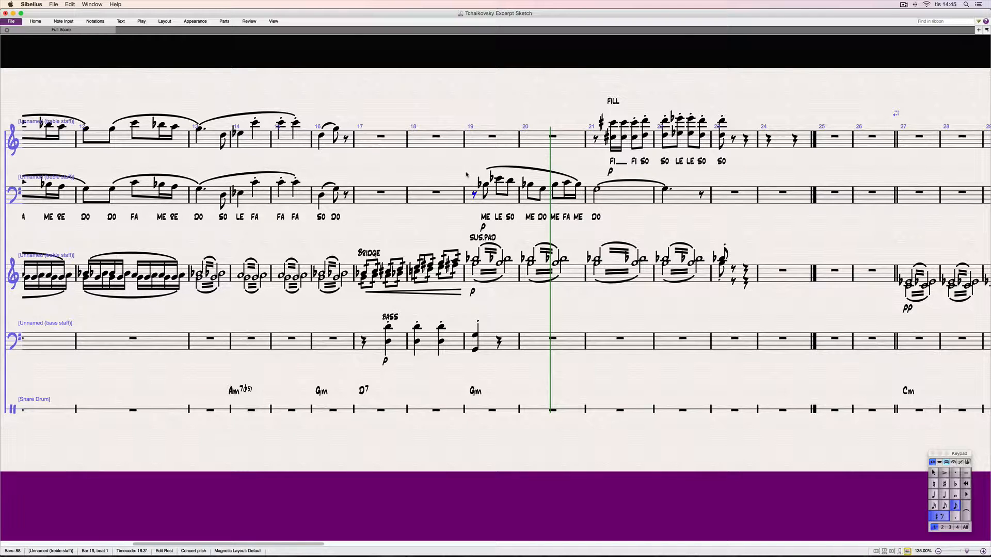
key("space")
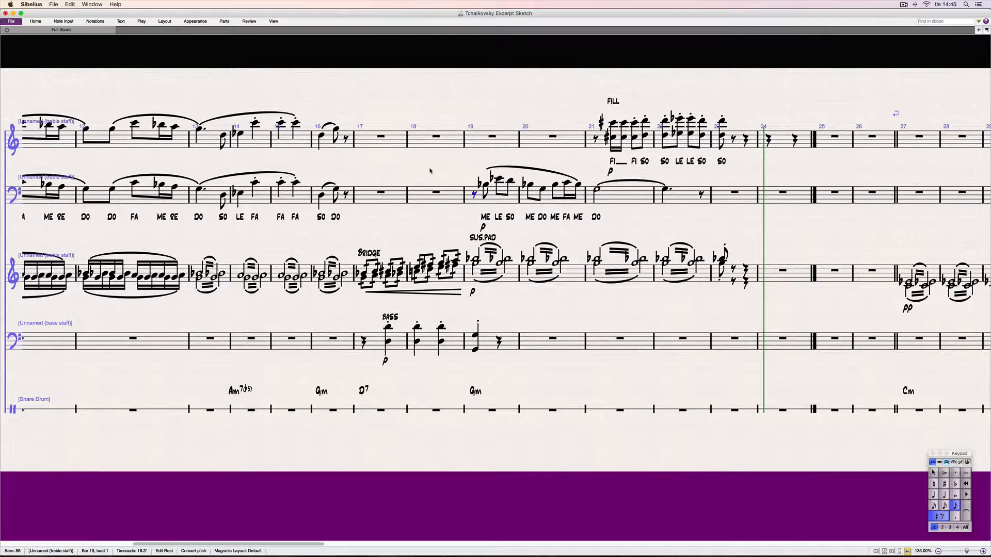
key("Escape")
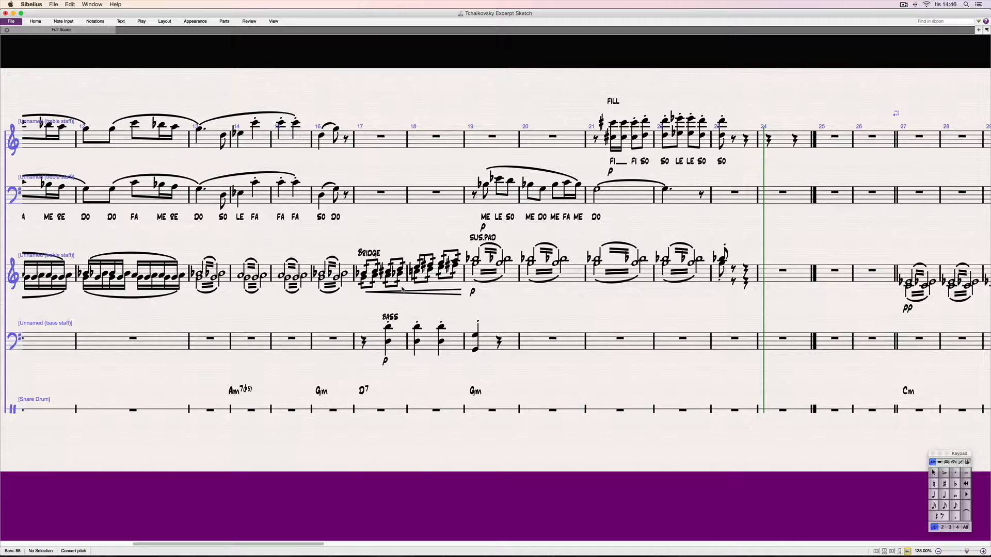
Play the score from bar 9 of the sustained pad in the third staff
scroll(316, 315, "left", 2)
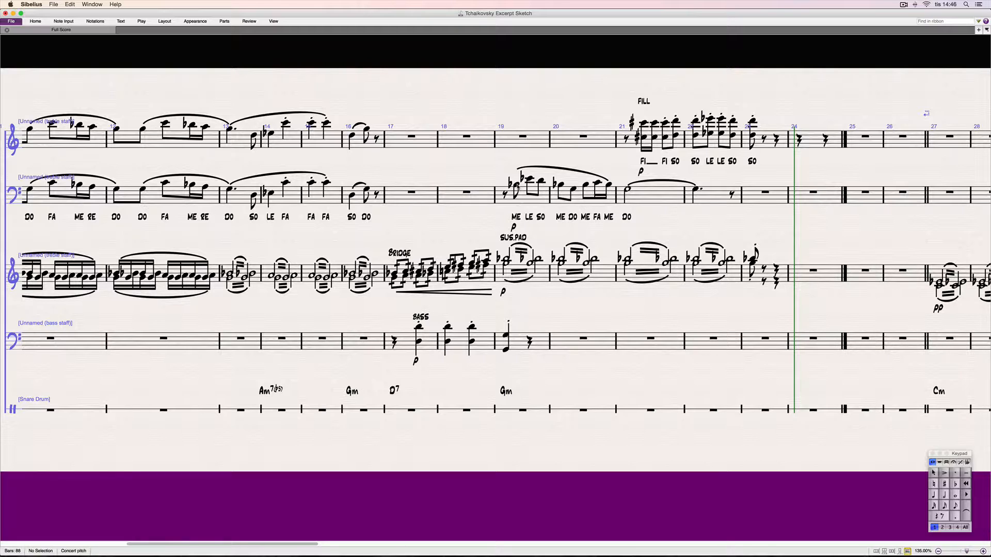
scroll(518, 187, "left", 2)
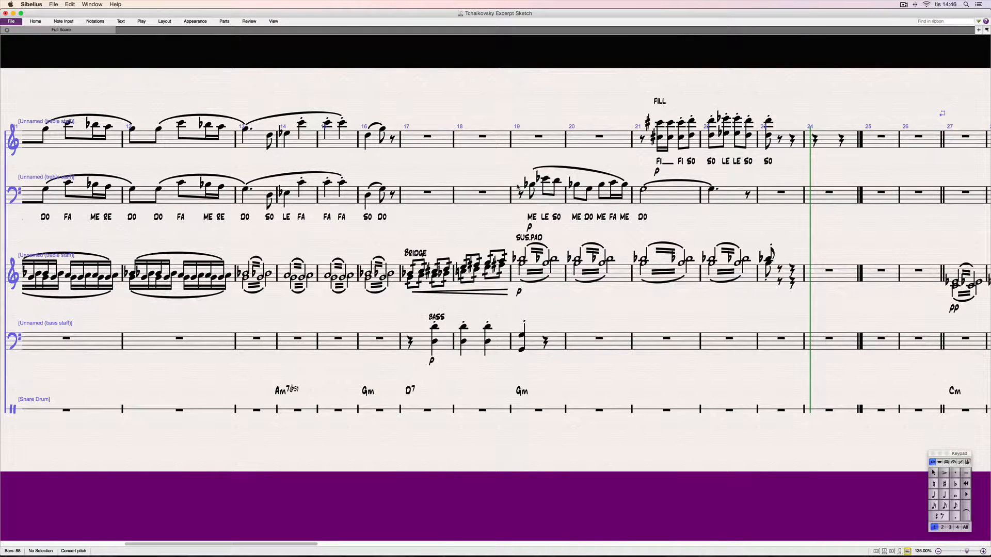
scroll(448, 215, "left", 5)
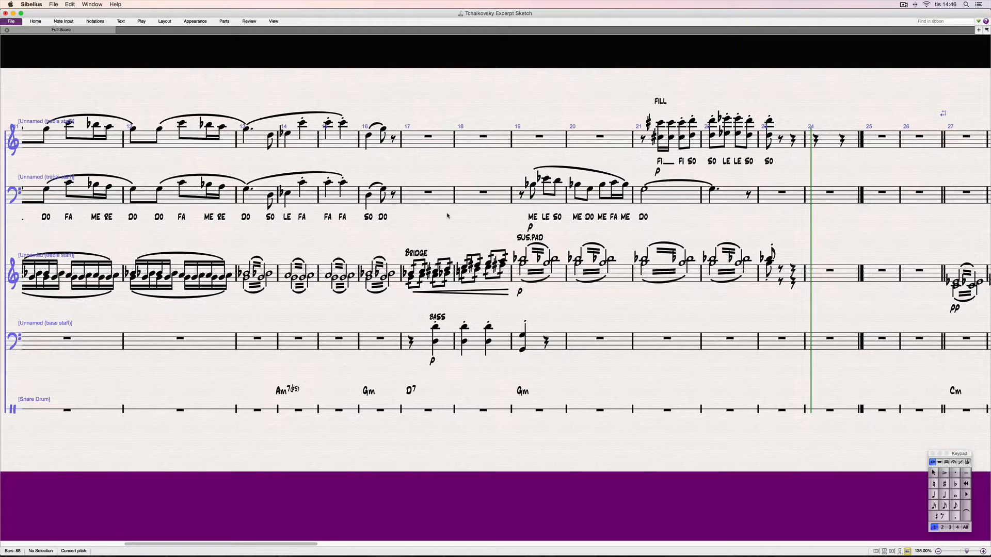
scroll(506, 256, "left", 4)
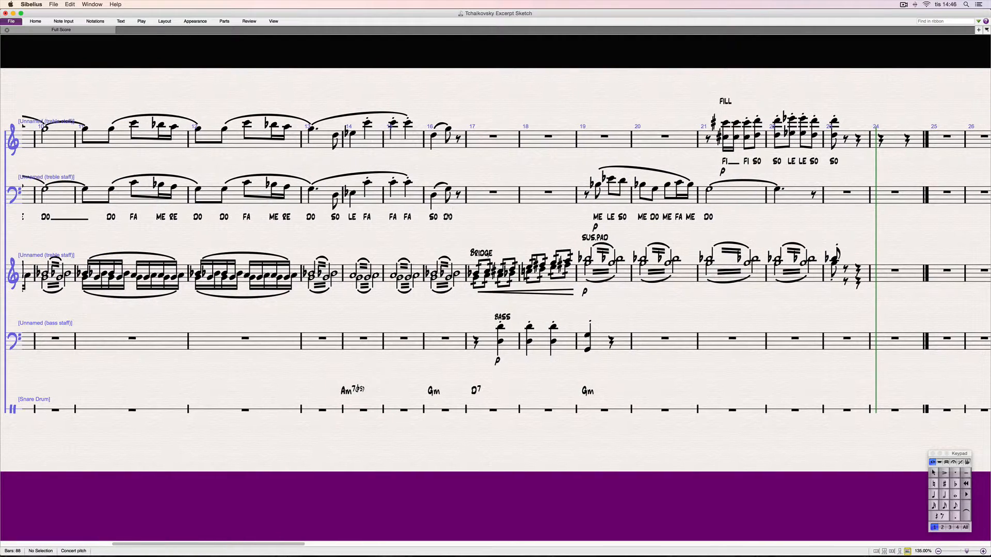
scroll(448, 217, "left", 4)
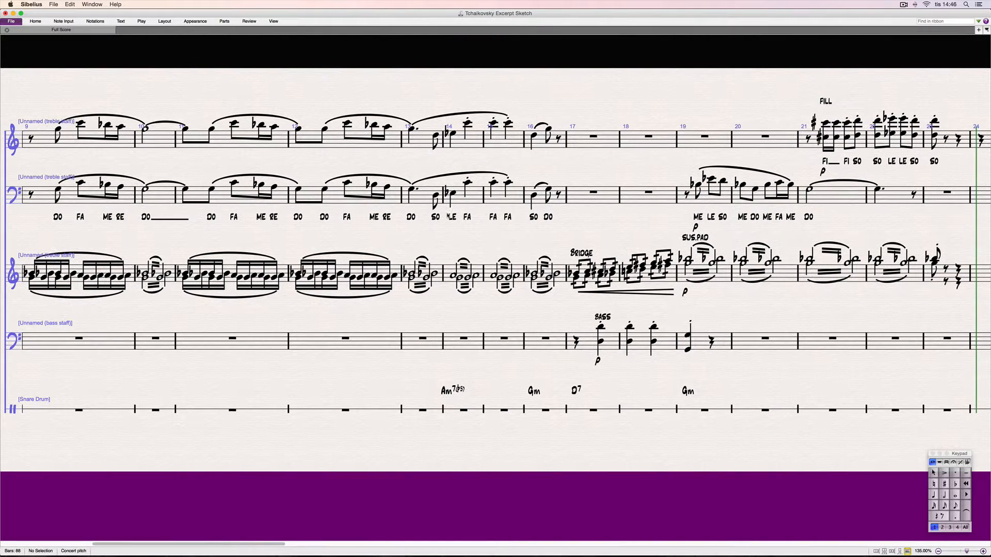
scroll(291, 327, "left", 10)
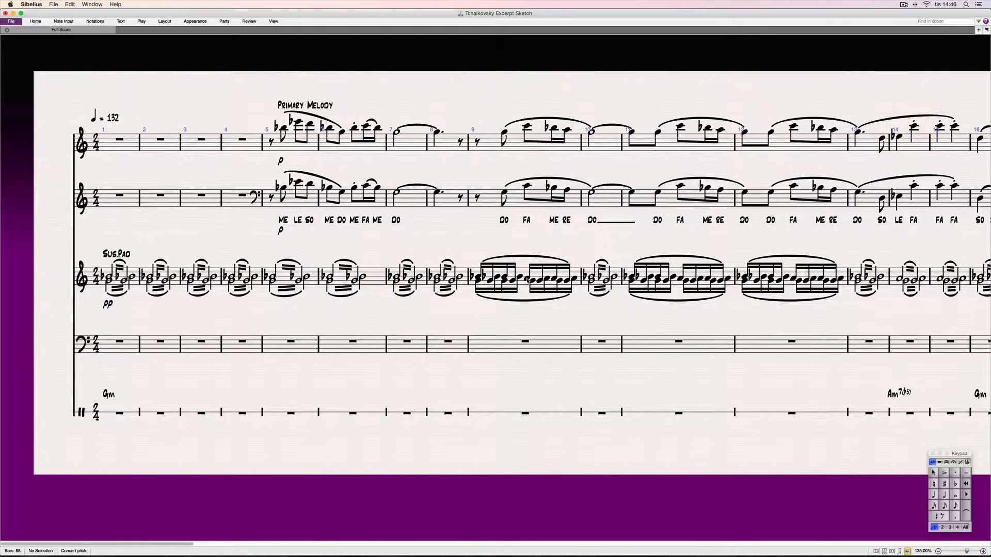
left_click(525, 273)
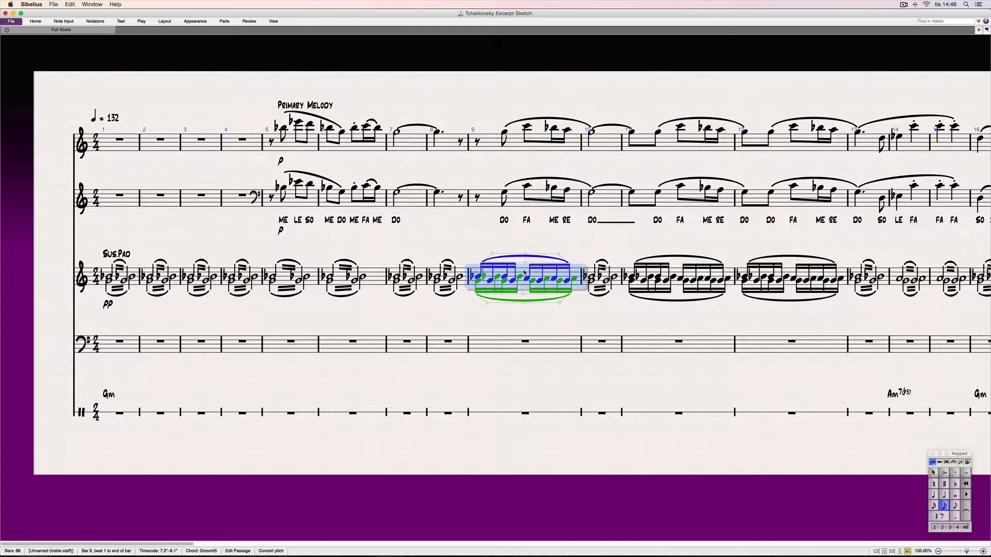
key("space")
left_click(553, 308)
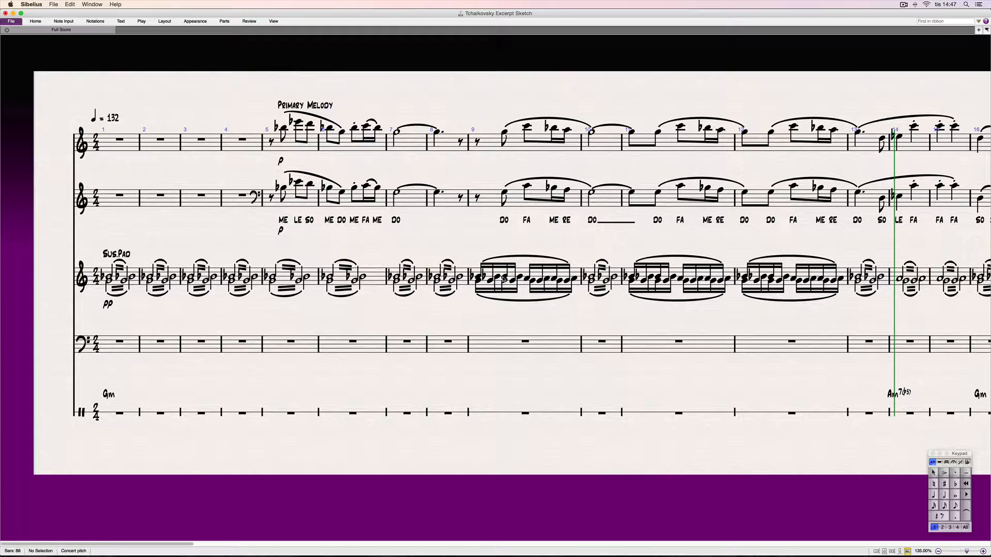
Examine the pad notes voicing the Am7(♭5) chord in bar 14 of the third staff
scroll(602, 306, "right", 5)
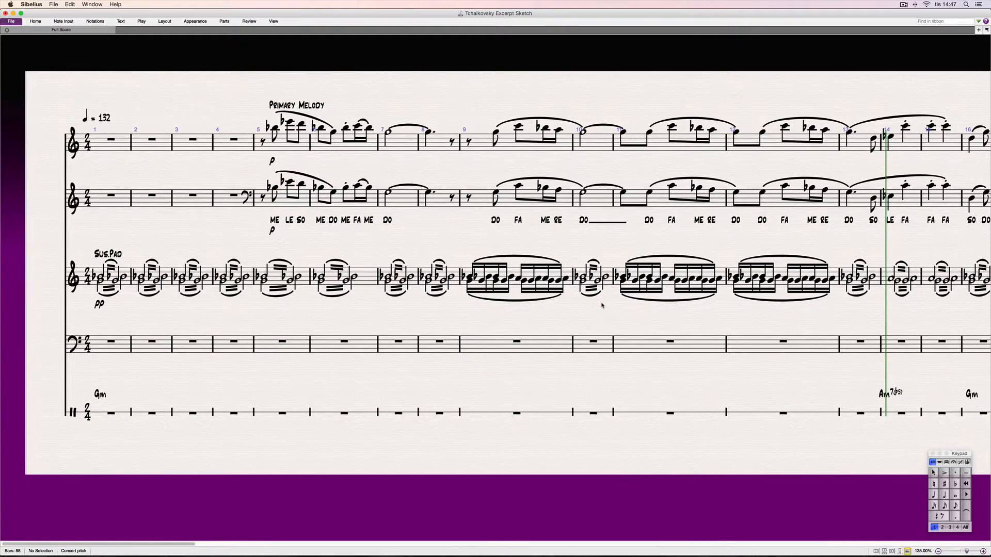
scroll(602, 306, "right", 2)
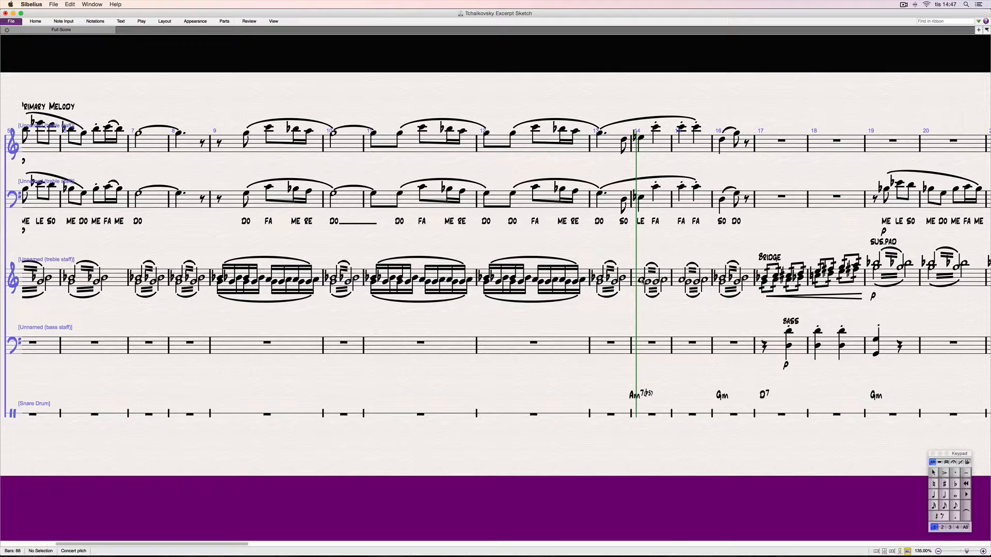
left_click(641, 280)
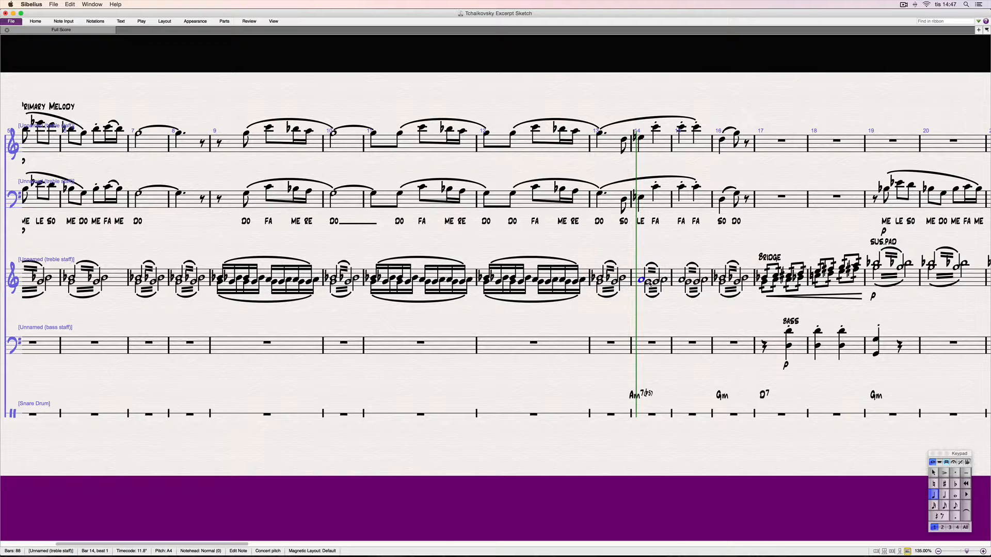
key("alt+2")
key("Down")
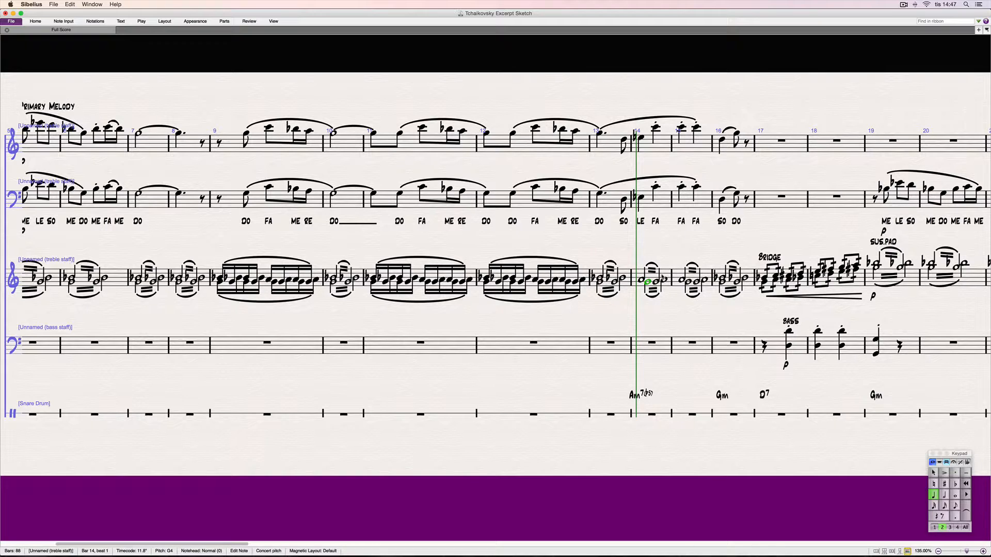
Examine the two melody notes in bar 14 against the Am7(♭5) chord
left_click(642, 199)
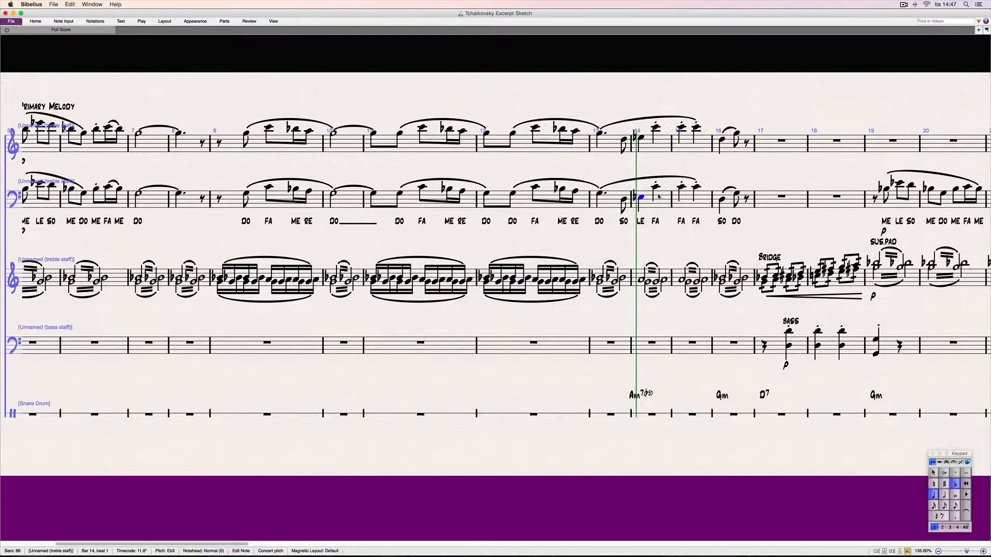
left_click(641, 137)
left_click(656, 128)
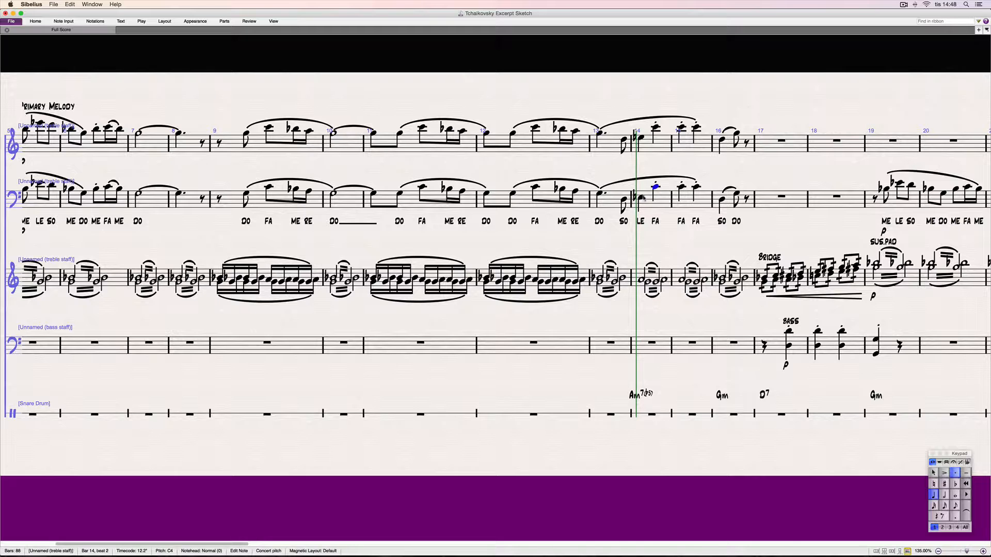
left_click(640, 197)
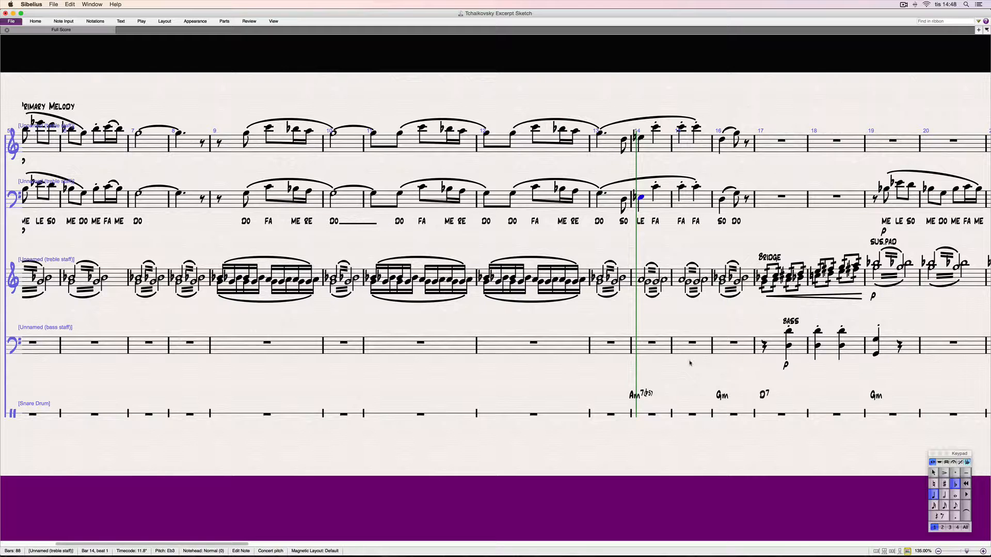
Examine the D7 chord symbol in bar 17 and the bass passage leading to the Gm chord in bar 19
left_click(765, 396)
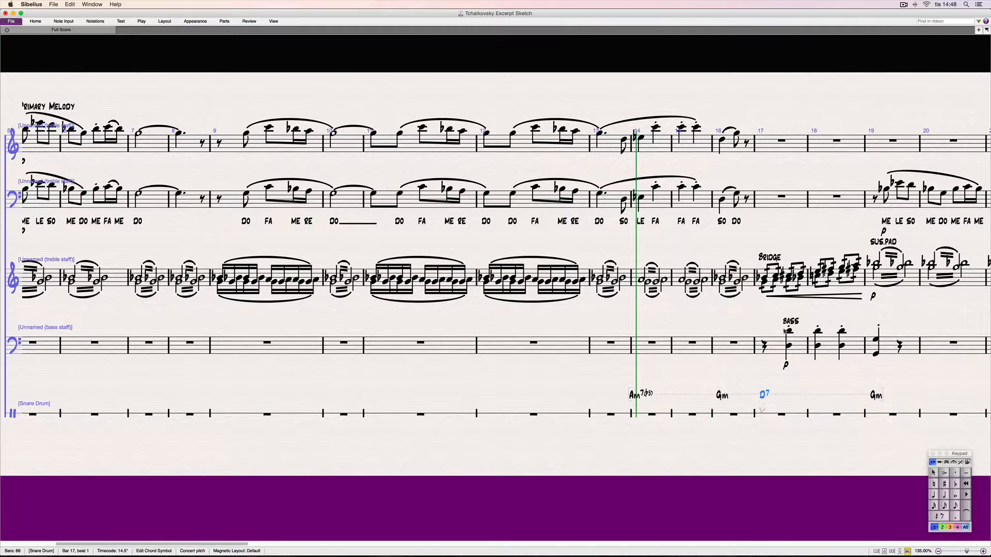
key("Escape")
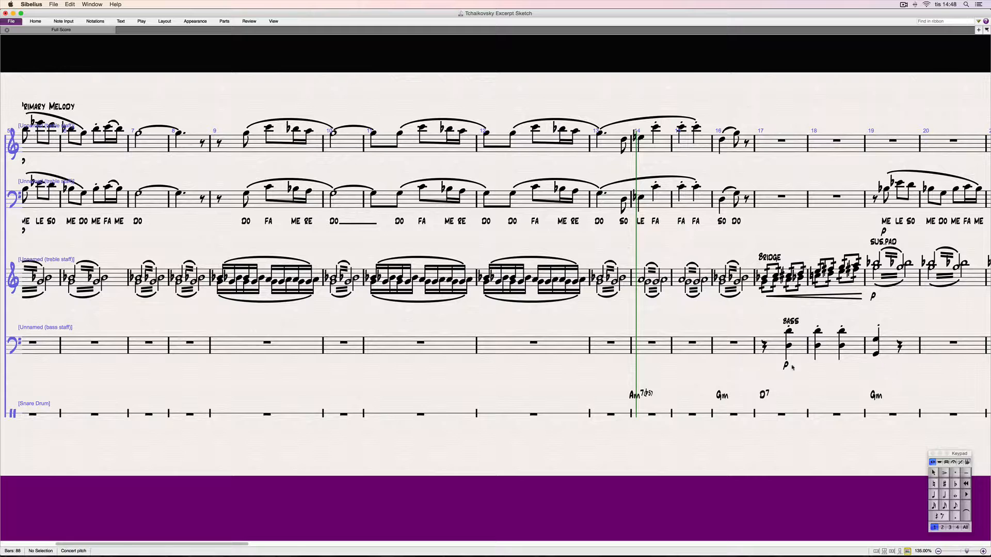
scroll(744, 363, "right", 3)
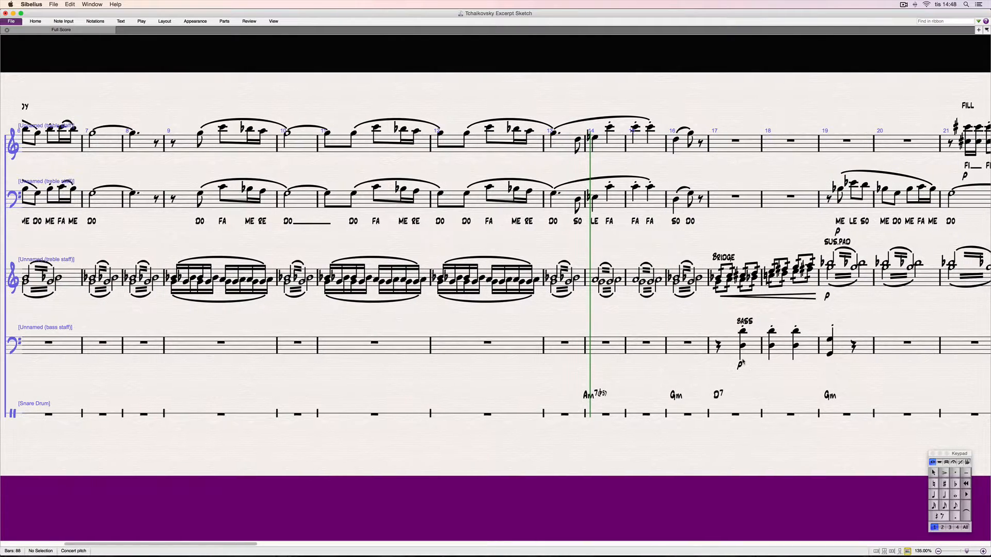
scroll(743, 363, "right", 5)
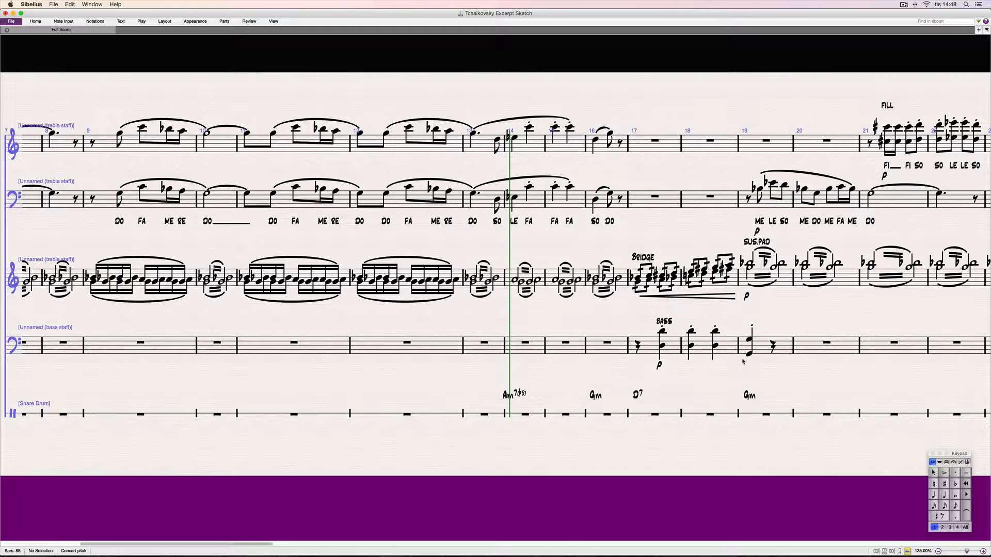
Play the primary melody from the opening rest of bar 5 in the first staff
scroll(182, 246, "left", 10)
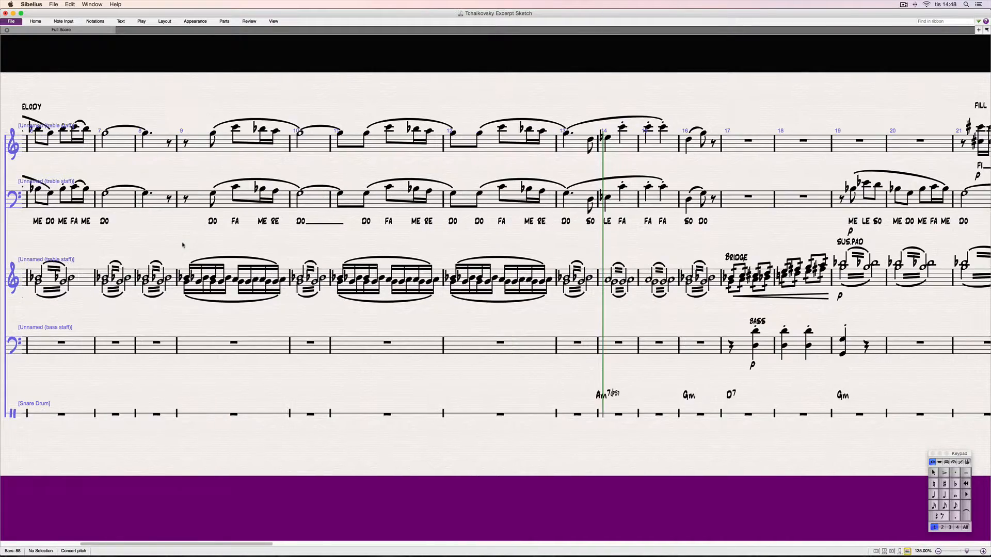
scroll(183, 245, "left", 5)
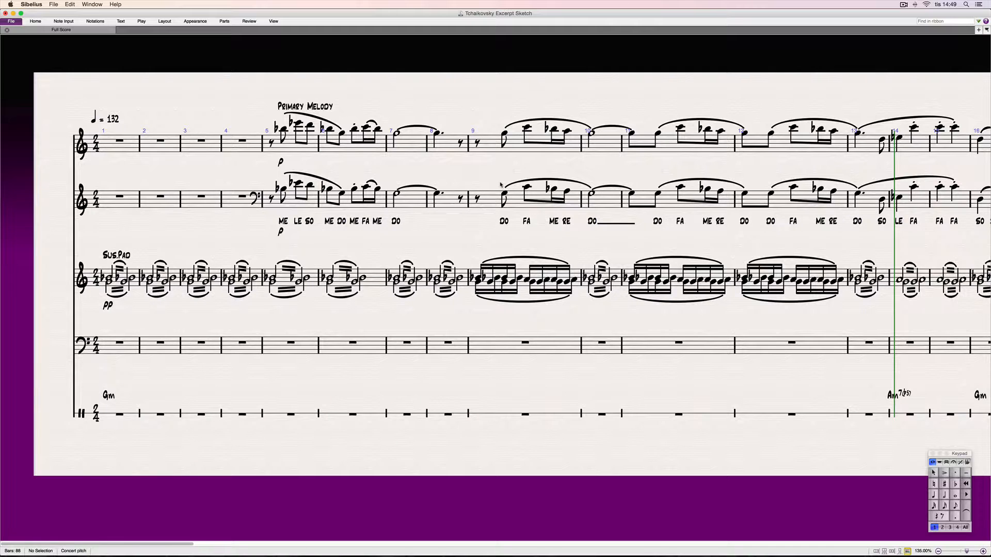
scroll(501, 185, "right", 5)
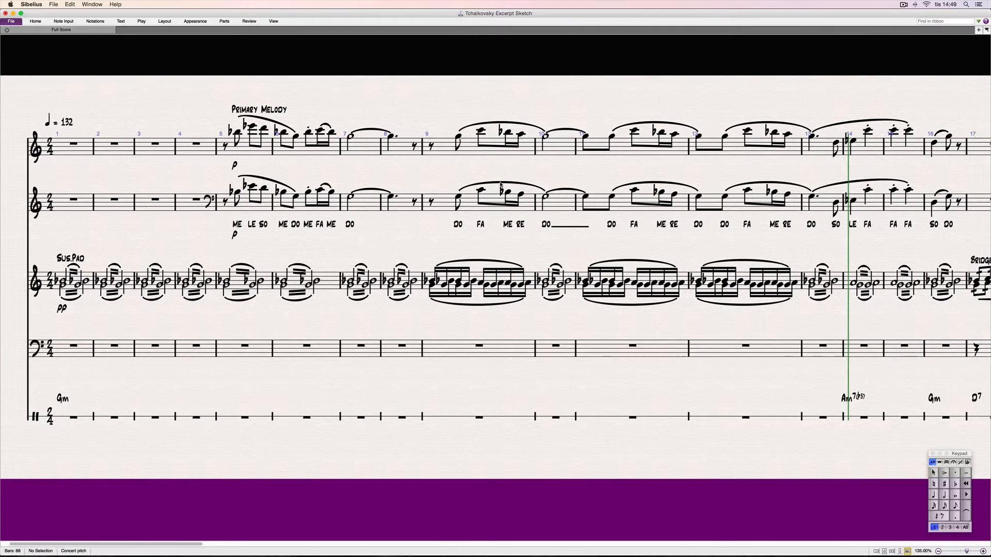
scroll(500, 184, "right", 4)
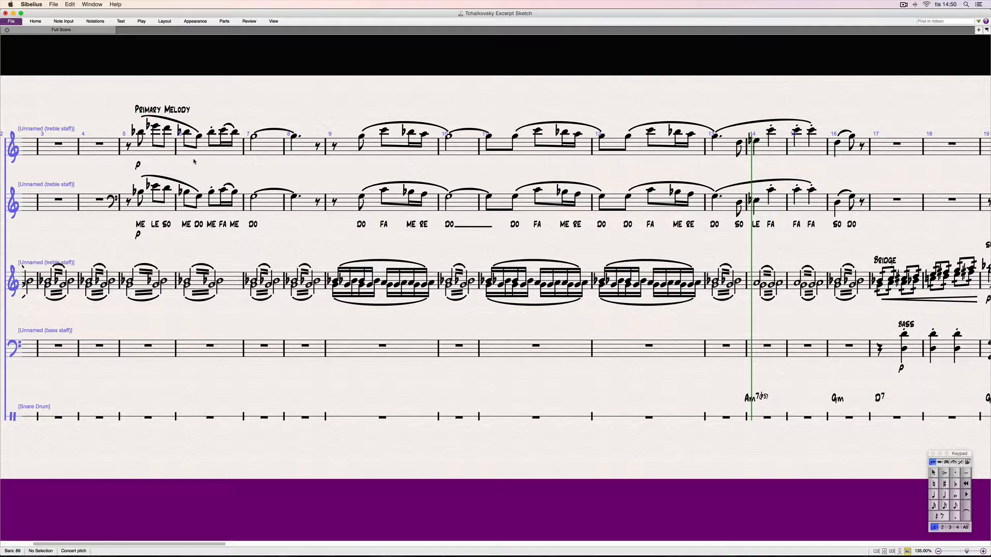
left_click(128, 147)
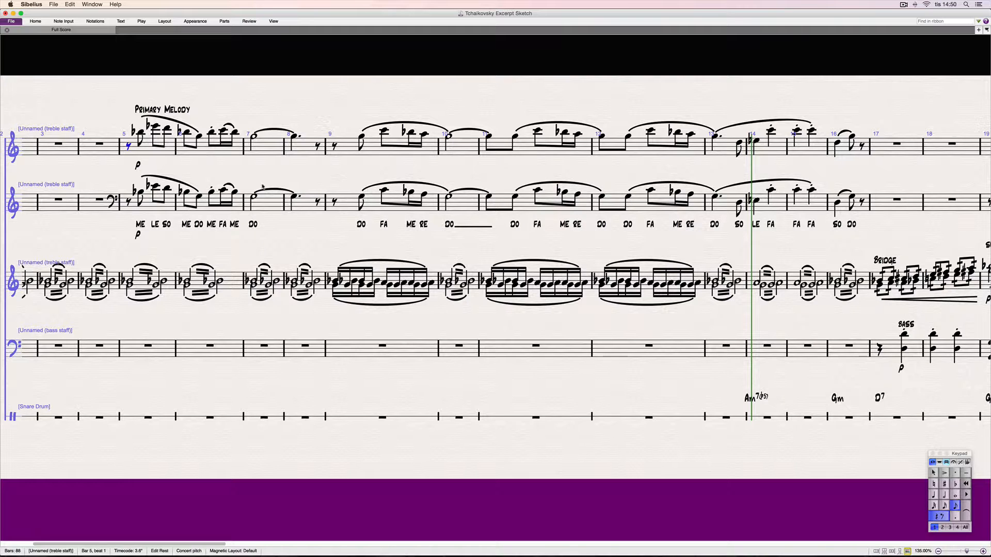
key("p")
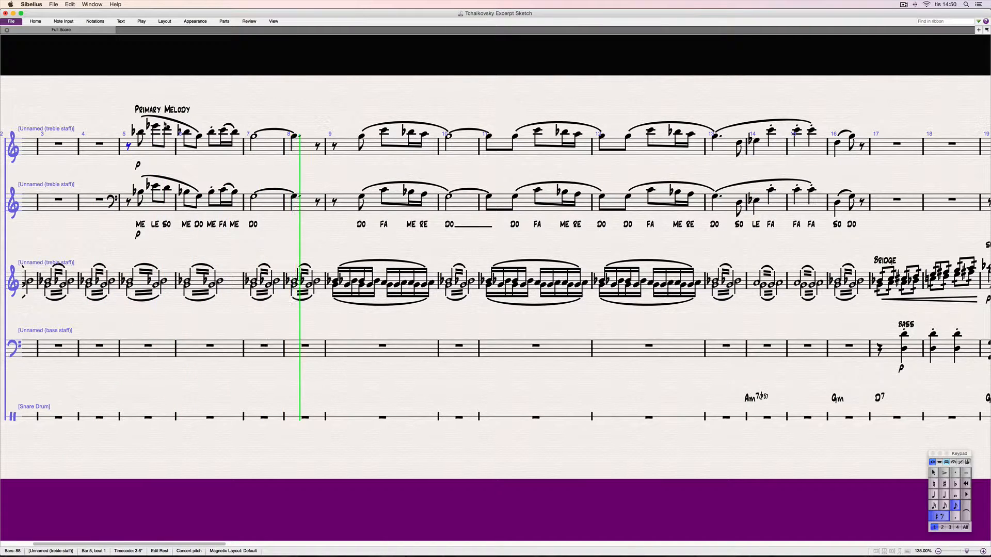
key("Escape")
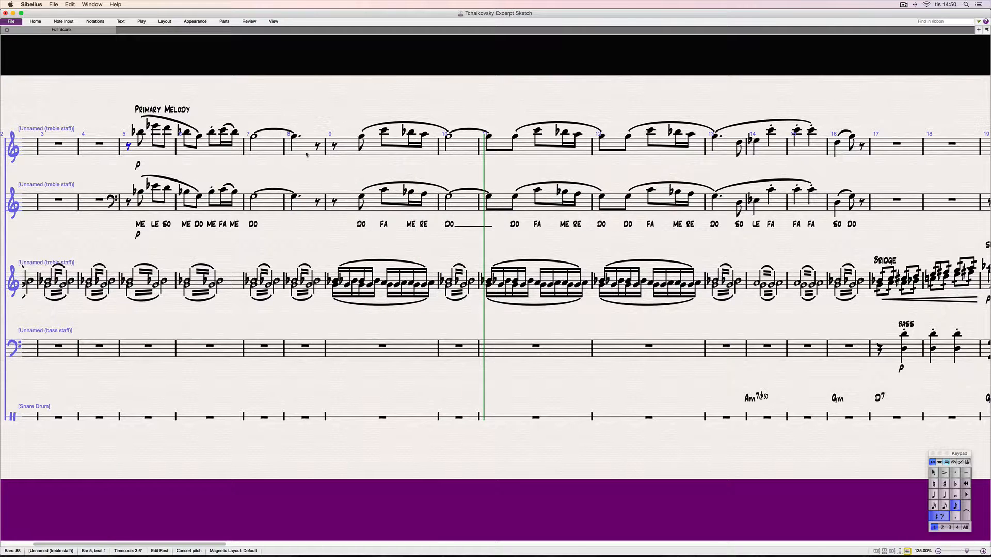
key("Escape")
Highlight the melody phrase running from bar 9 into bar 10 of the first staff to examine it
left_click(362, 137)
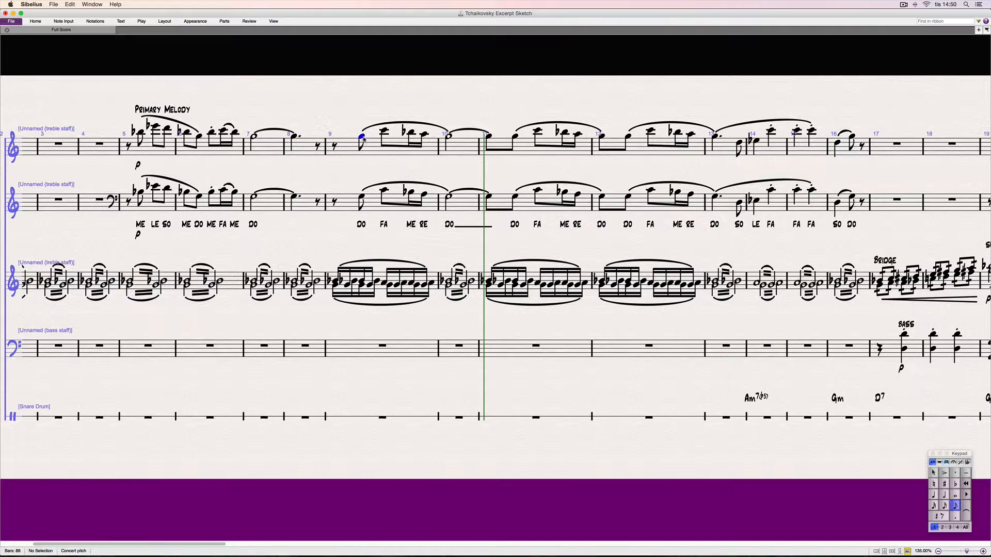
left_click(449, 137, "shift")
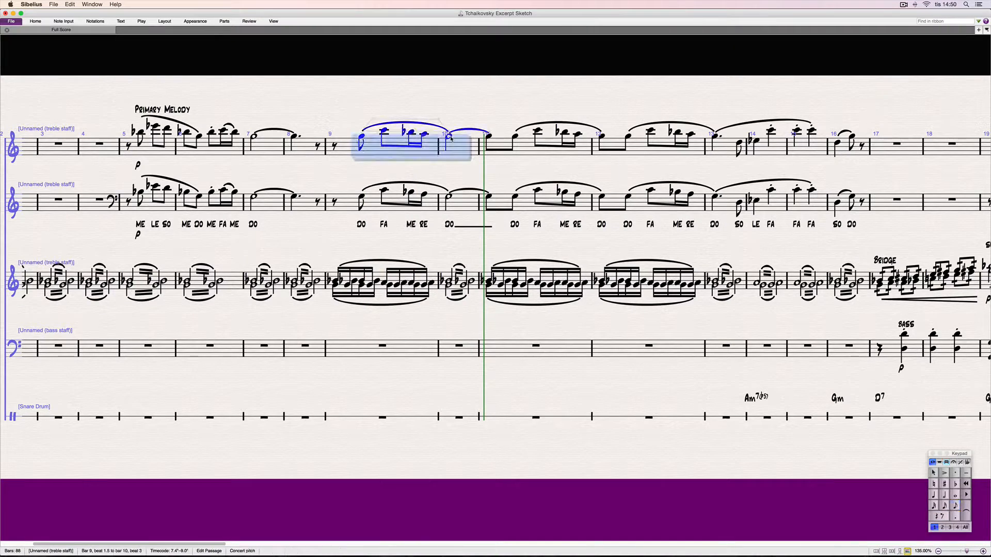
left_click(362, 137)
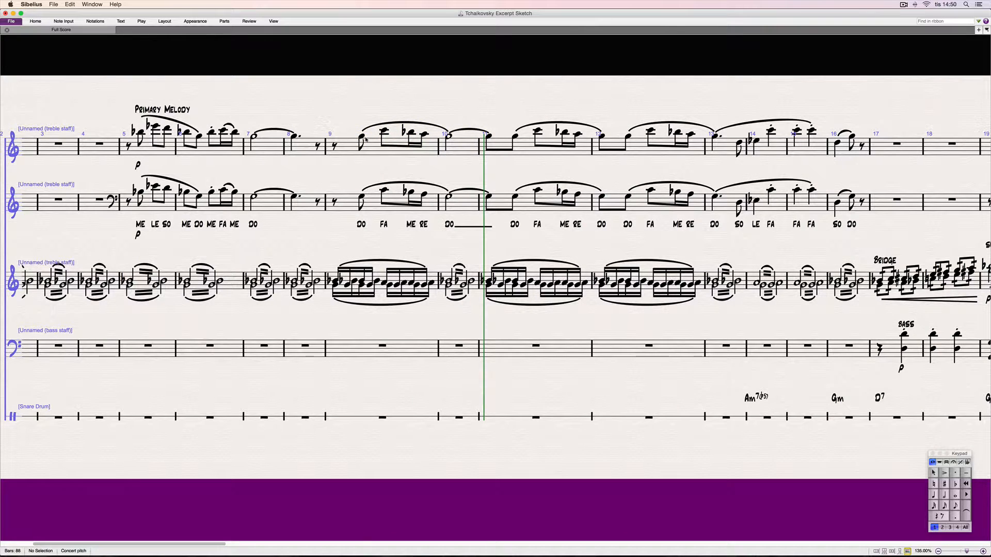
Step through the first staff's melody notes from bar 9 to the tied note in bar 10 and examine that tied note
key("Right")
key("Right")
key("Right")
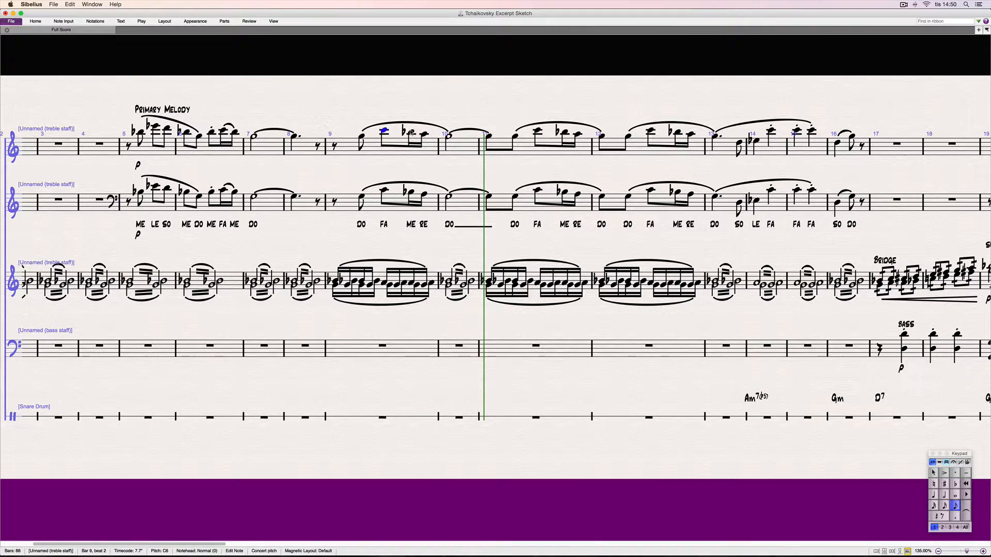
key("Right")
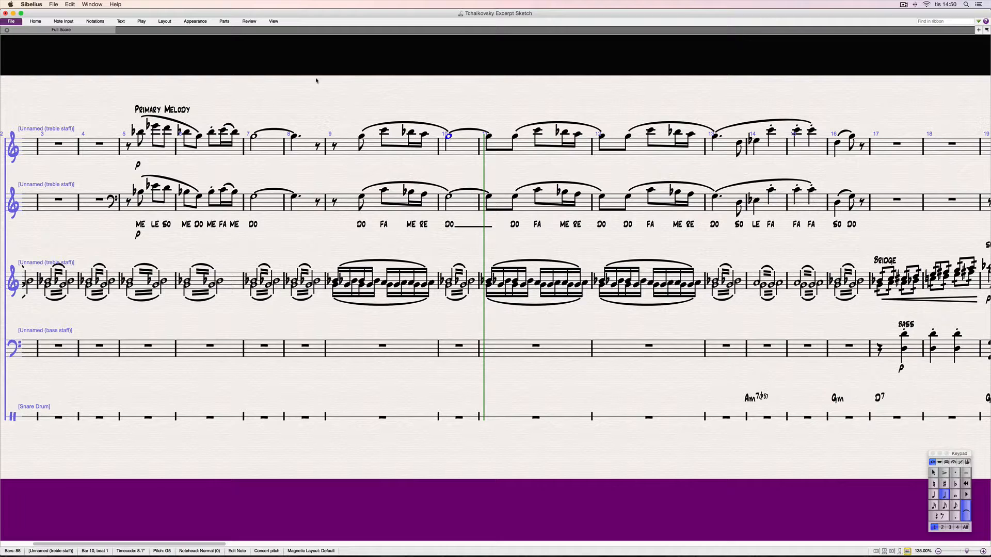
key("Escape")
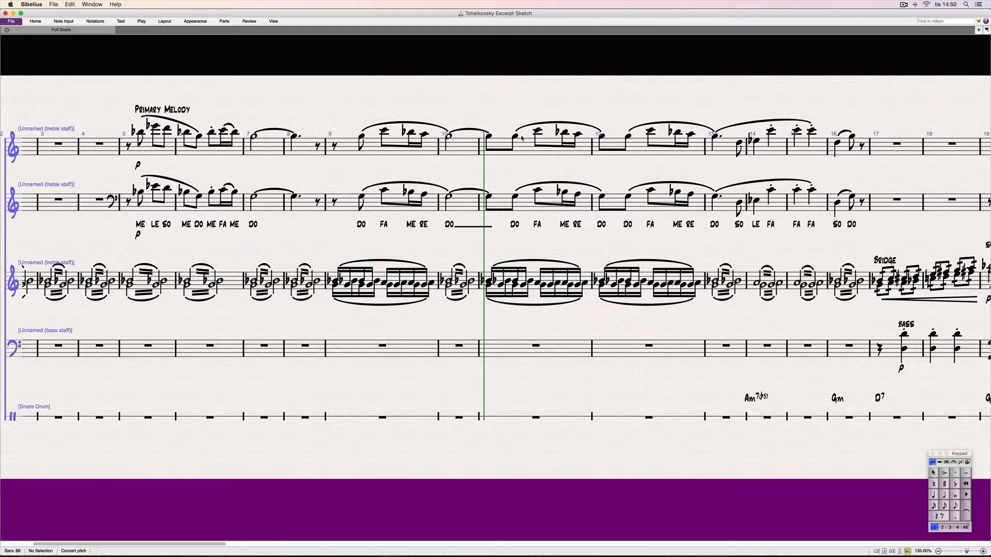
left_click(449, 137)
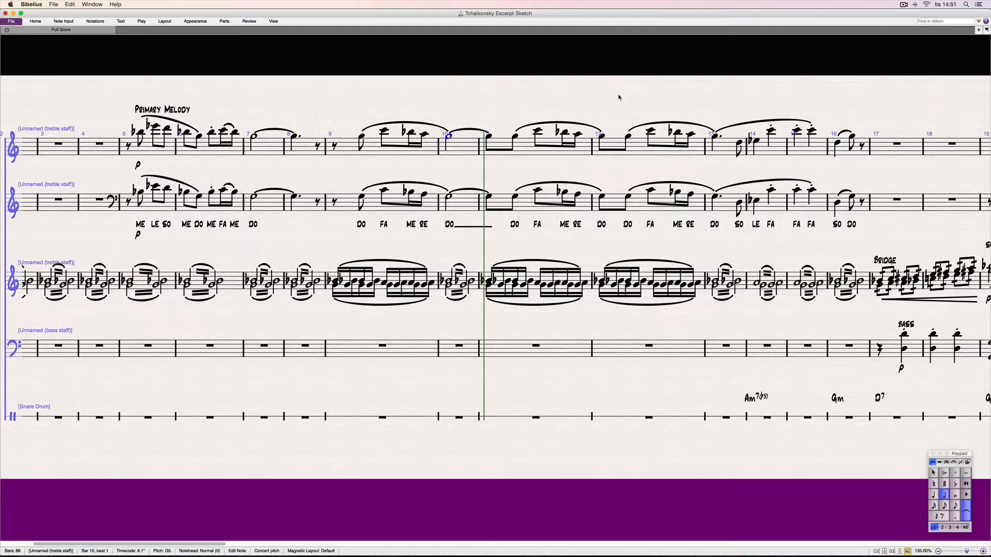
key("Escape")
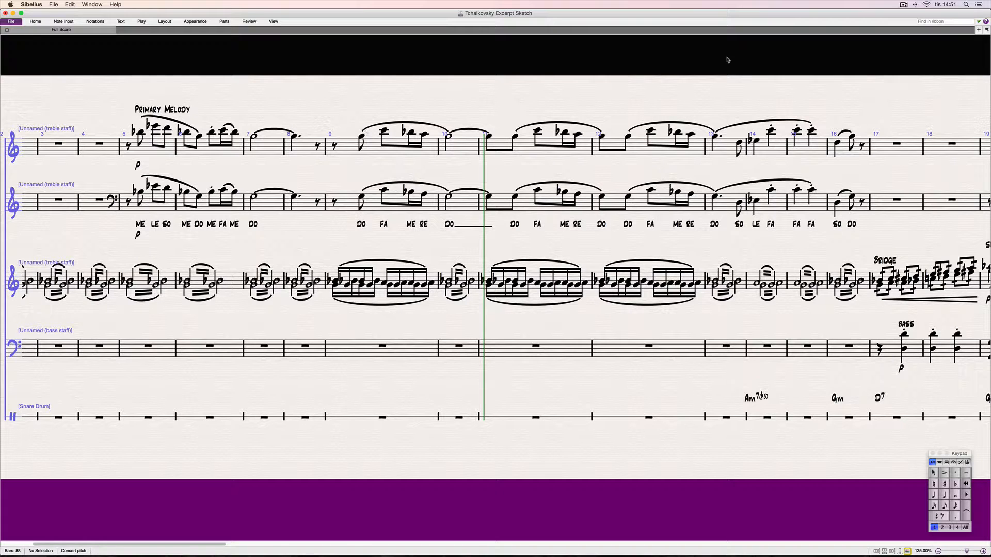
Play the melody from the opening rest of bar 9 in the first staff
left_click(341, 146)
key("Escape")
left_click(333, 149)
key("space")
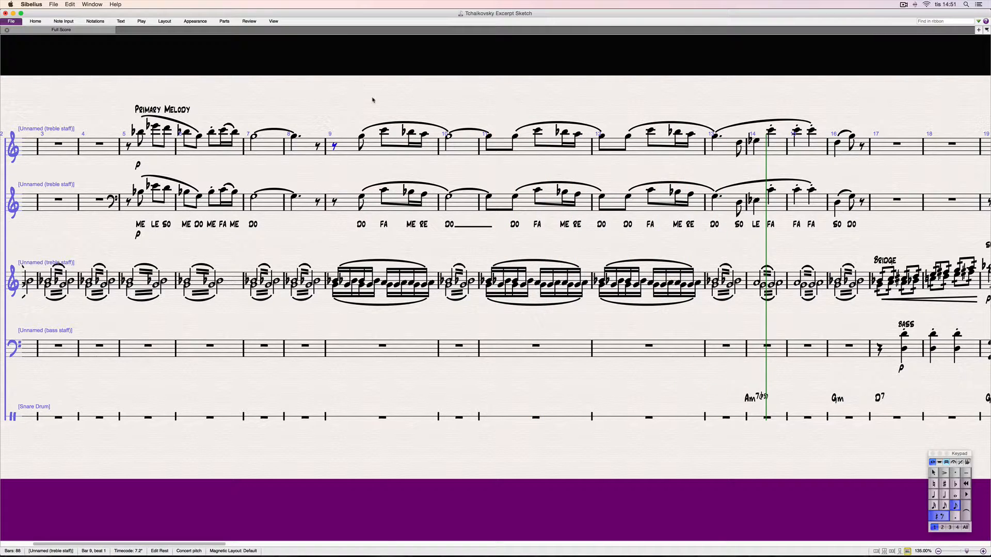
key("Escape")
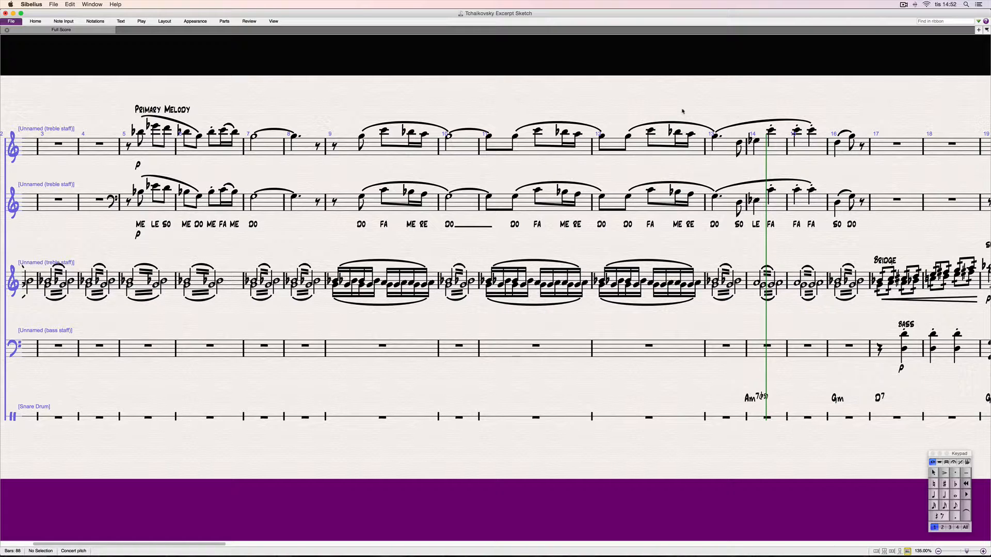
Examine the last eighth note of bar 13 in the first staff as the lead-in to bar 14
scroll(683, 111, "left", 3)
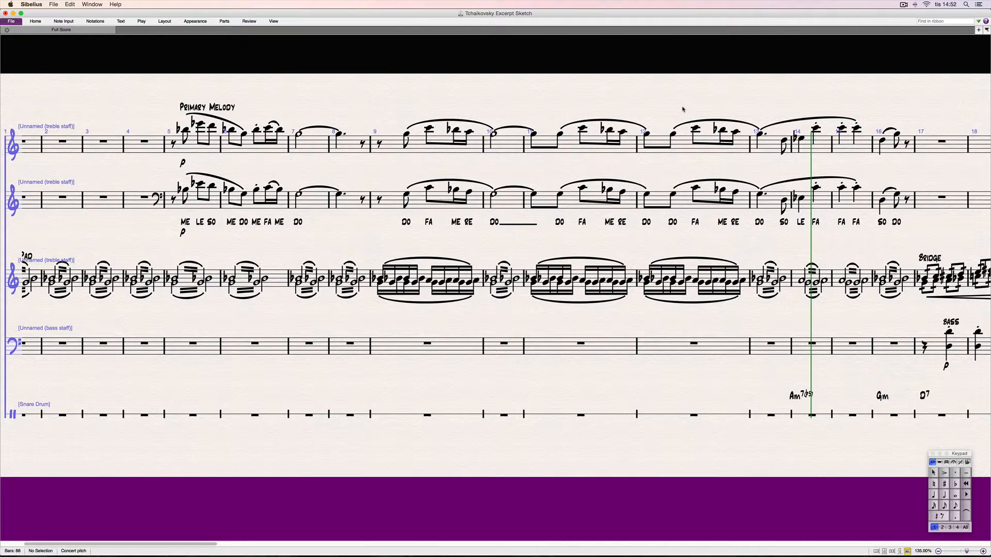
scroll(683, 110, "right", 4)
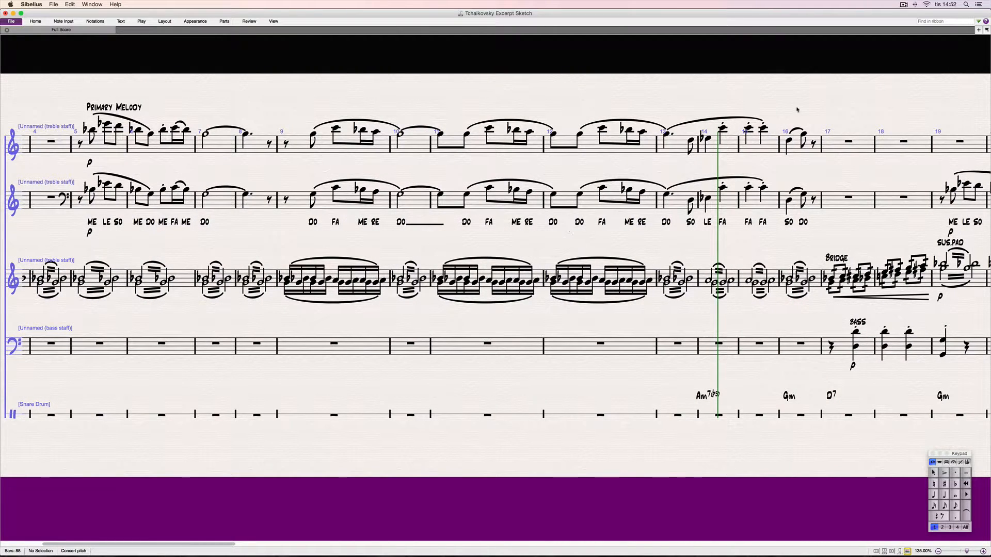
left_click(691, 141)
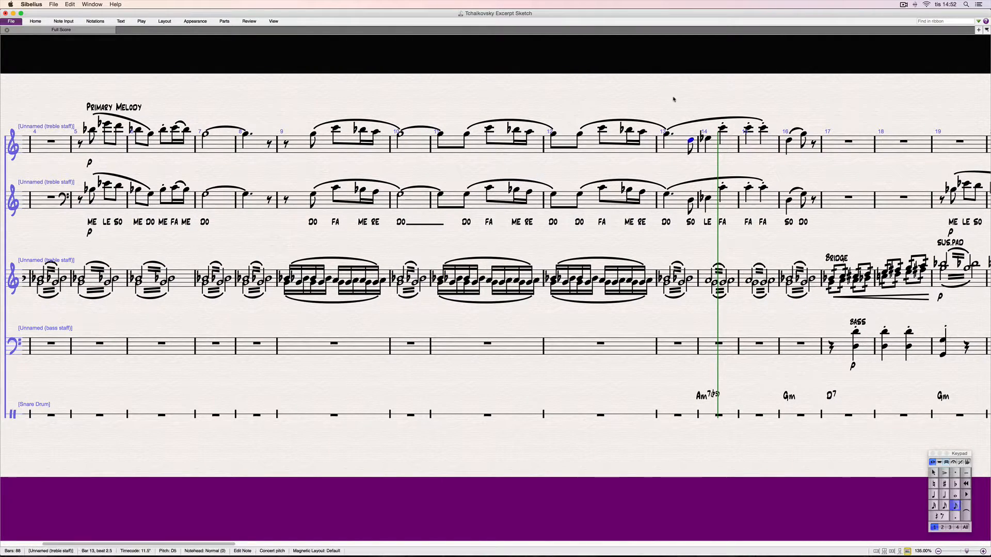
scroll(676, 99, "right", 3)
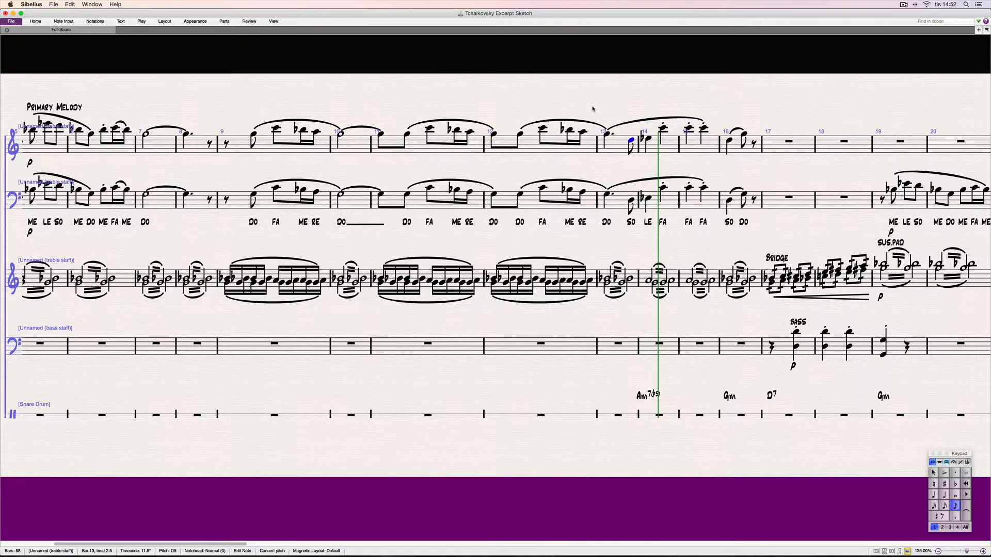
key("Escape")
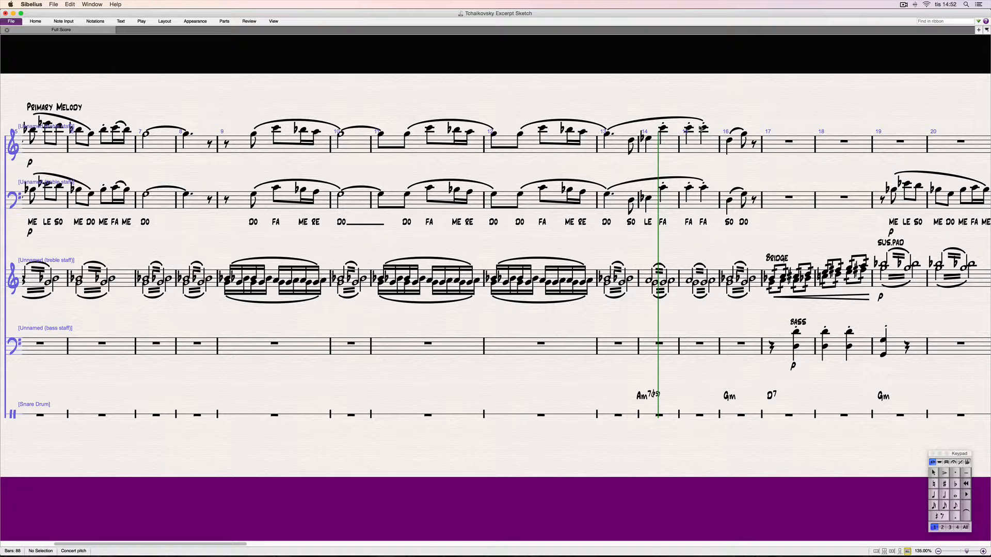
Audition individual melody notes in bars 14, 15 and 16 of the first staff
left_click(648, 139)
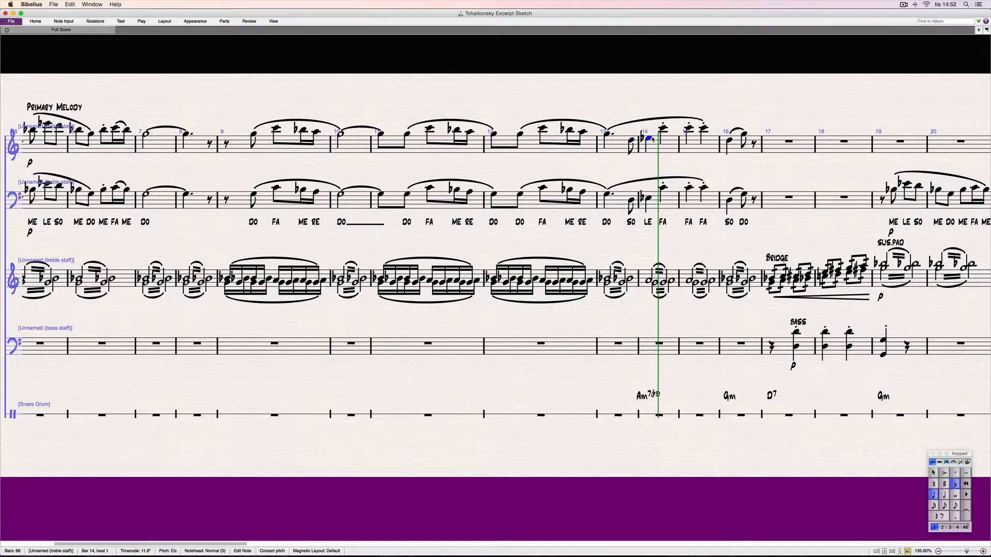
left_click(662, 129)
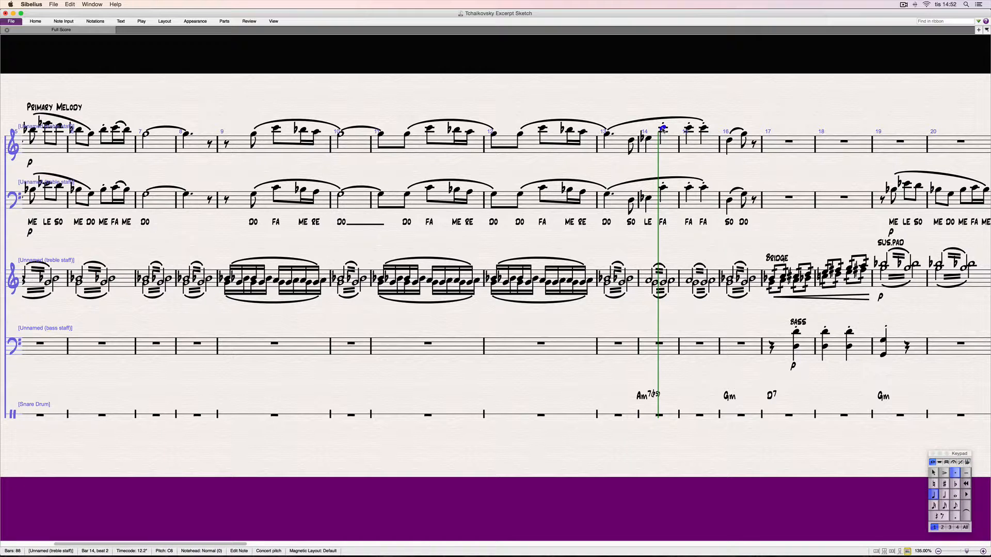
left_click(689, 128)
left_click(728, 141)
left_click(743, 134)
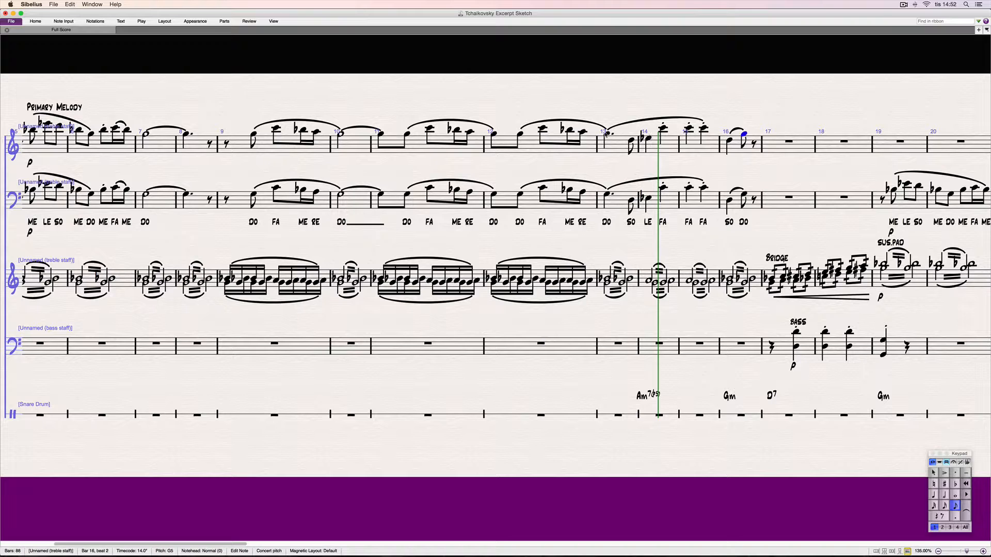
Step note by note through the first staff's melody from the first note of bar 9 to the last note of bar 16
left_click(253, 134)
key("Right")
key("Right")
key("Right")
key("Right")
key("Right")
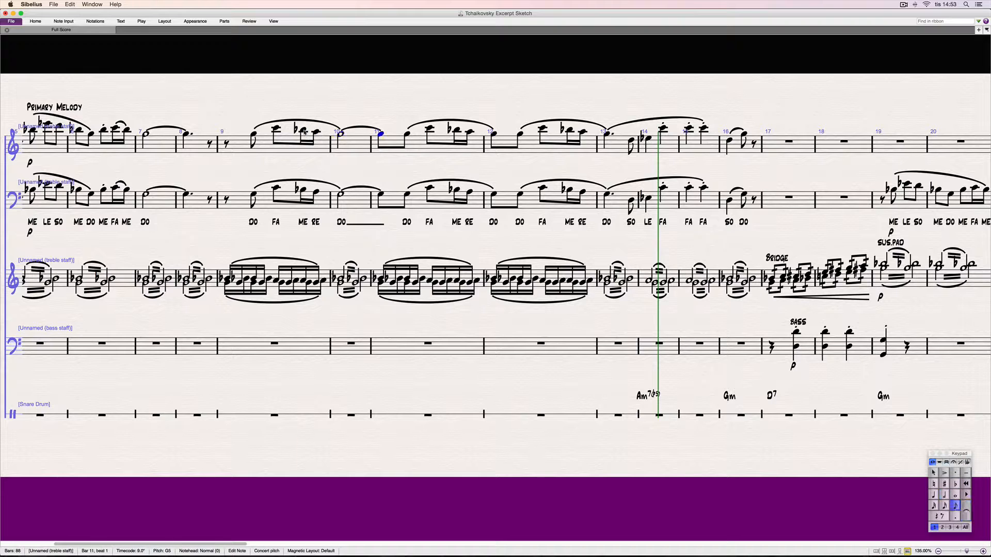
key("Right")
key("Right")
key("Right")
key("Right")
key("Right")
key("Right")
key("Right")
key("Right")
key("Right")
key("Right")
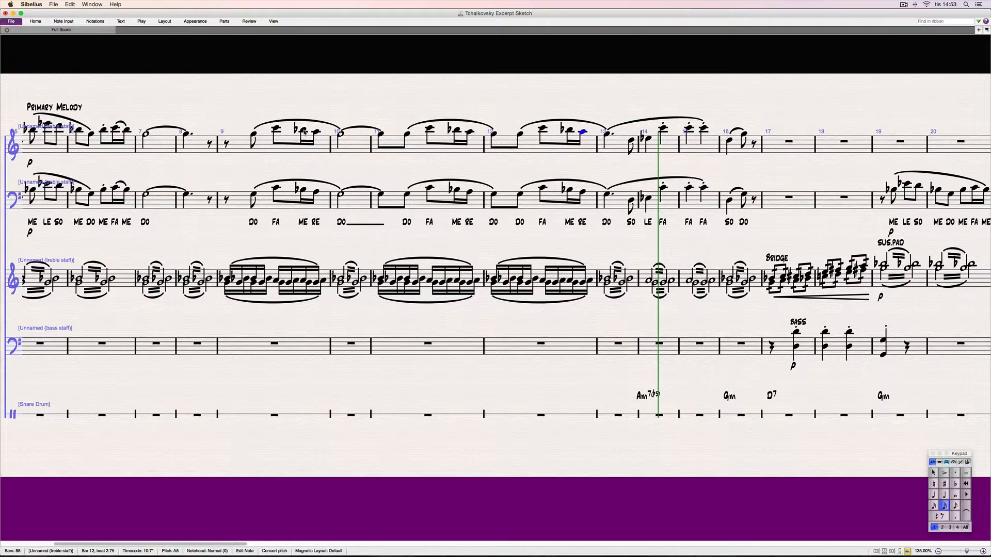
key("Right")
key("Right")
key("Right")
key("Right")
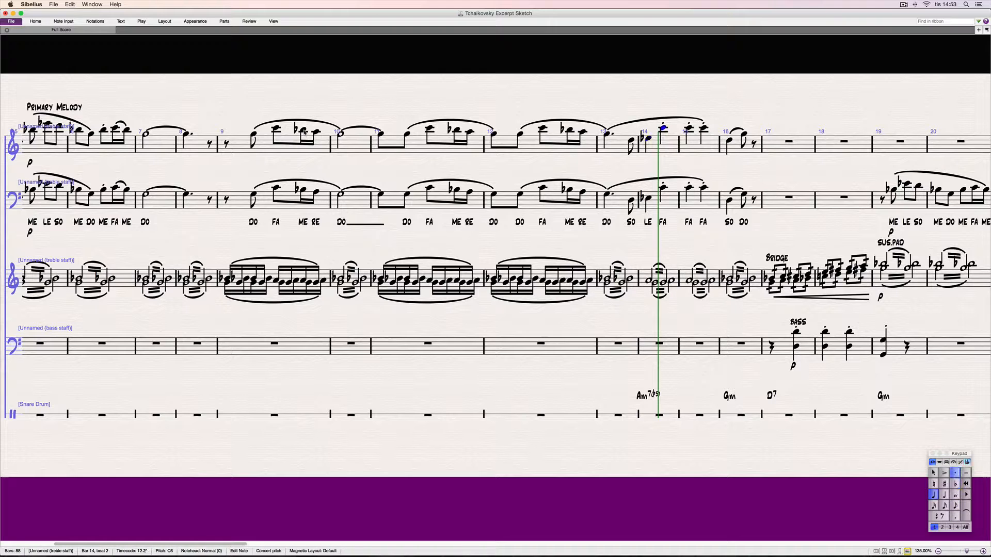
key("Right")
key("Right")
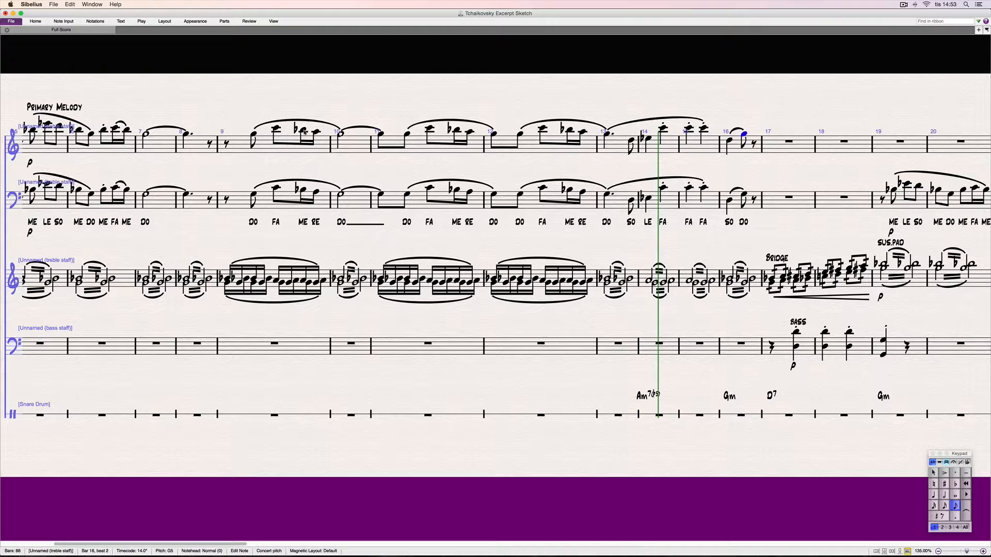
Step note by note through the primary melody from its first note in bar 5 to the long note in bar 7
scroll(88, 137, "left", 1)
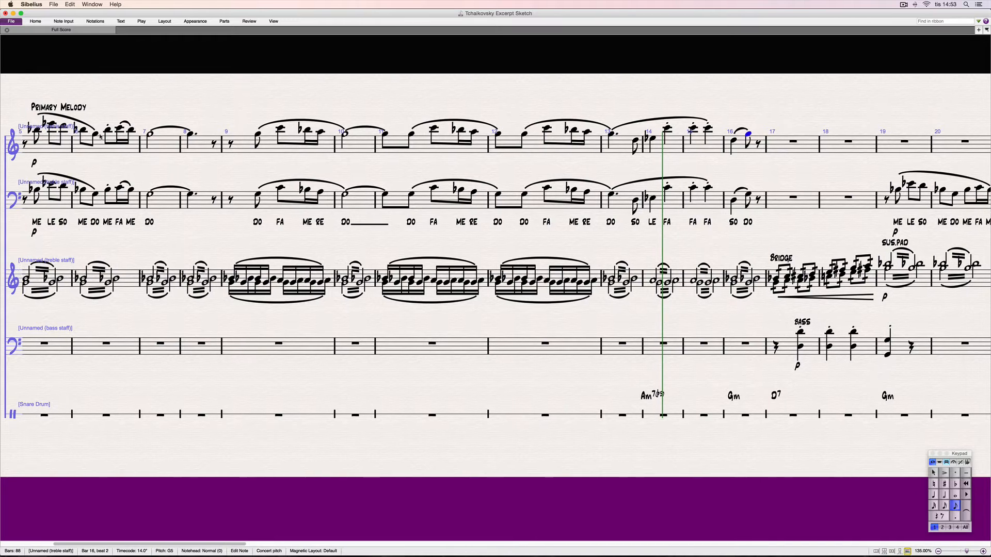
left_click(34, 130)
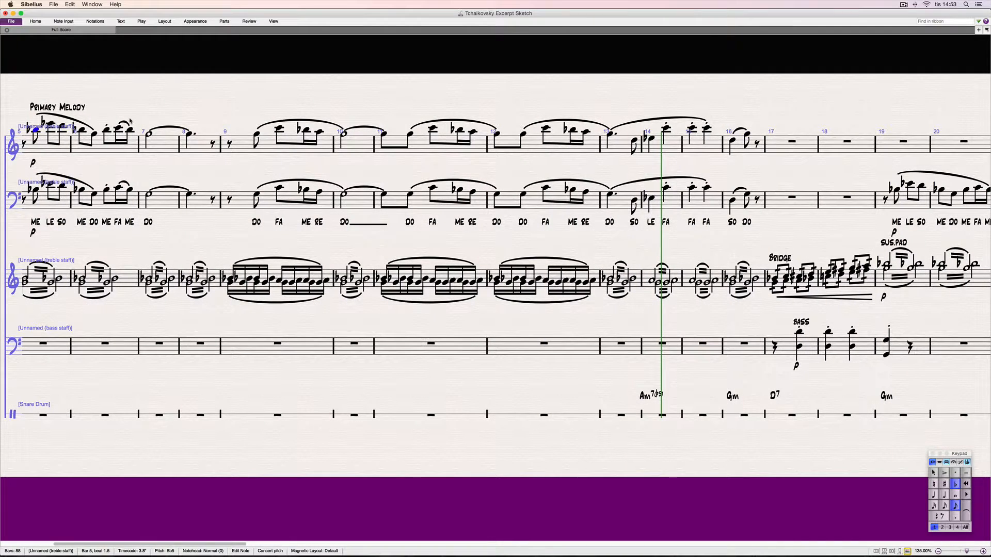
key("Right")
key("Right")
key("Right")
key("Right")
key("Right")
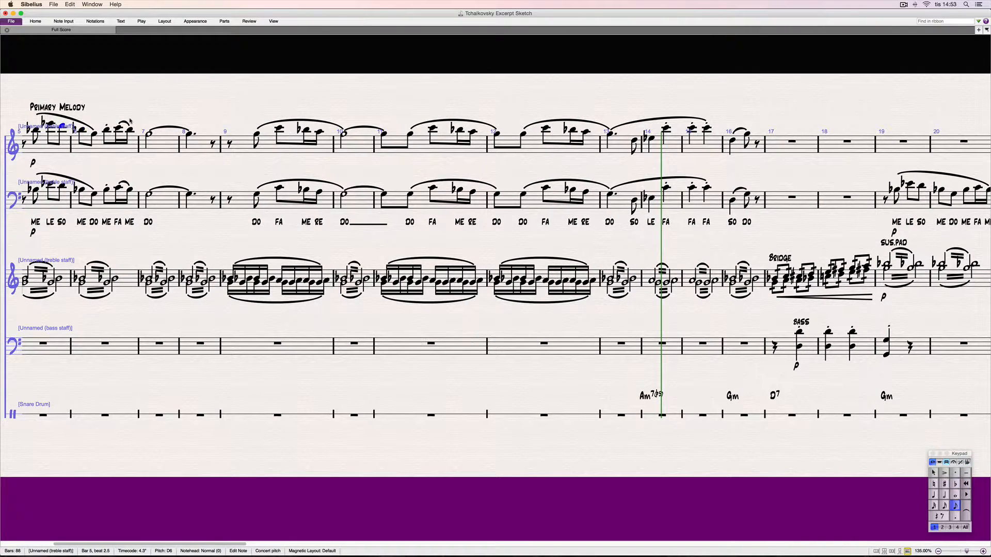
key("Right")
key("Right")
key("Right")
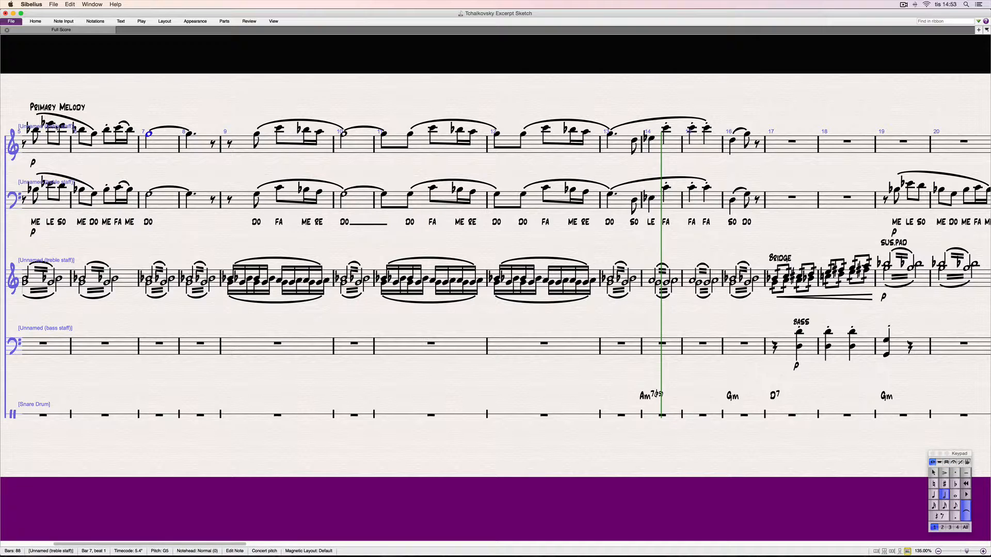
key("Escape")
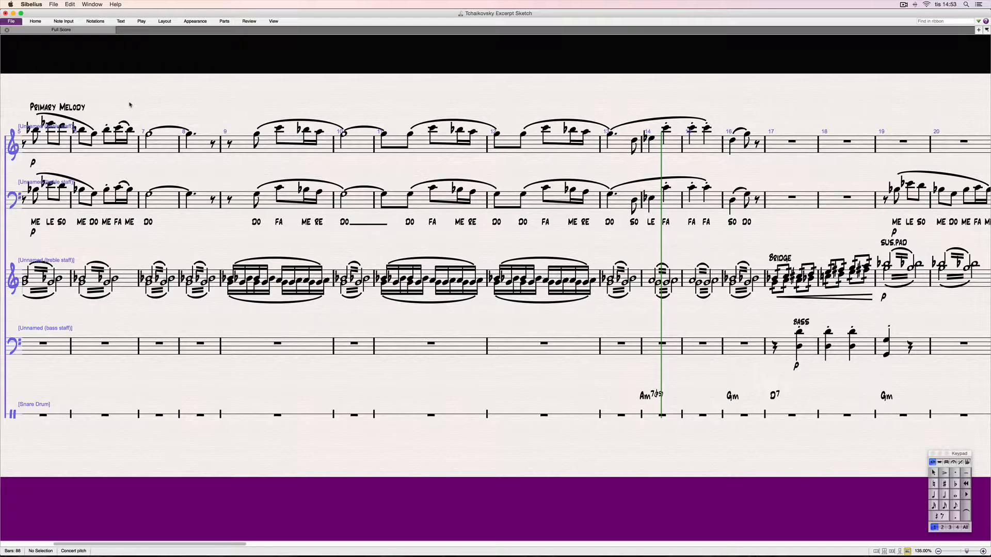
Look over the score from the primary melody in bar 5 through the bridge to the fill in bar 21
scroll(131, 105, "right", 2)
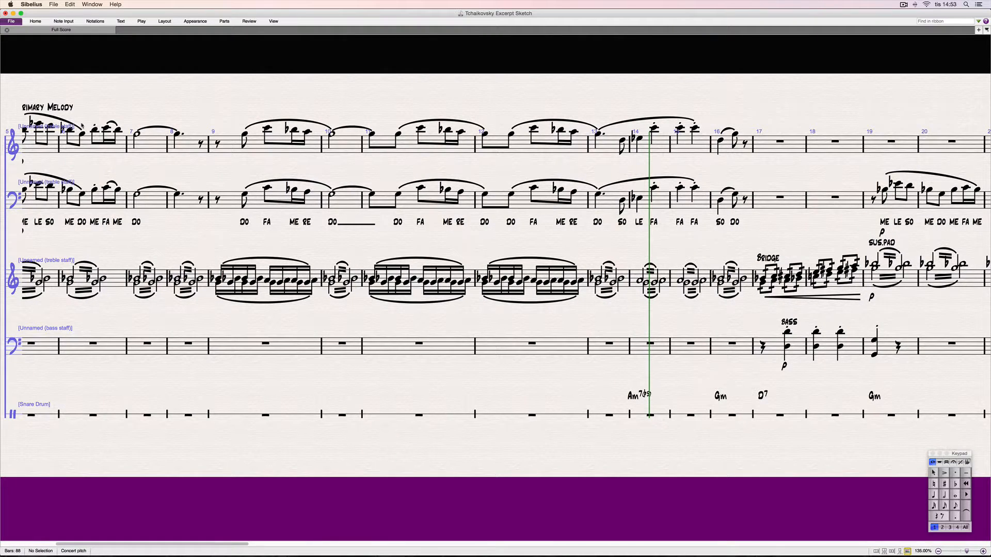
scroll(102, 111, "left", 2)
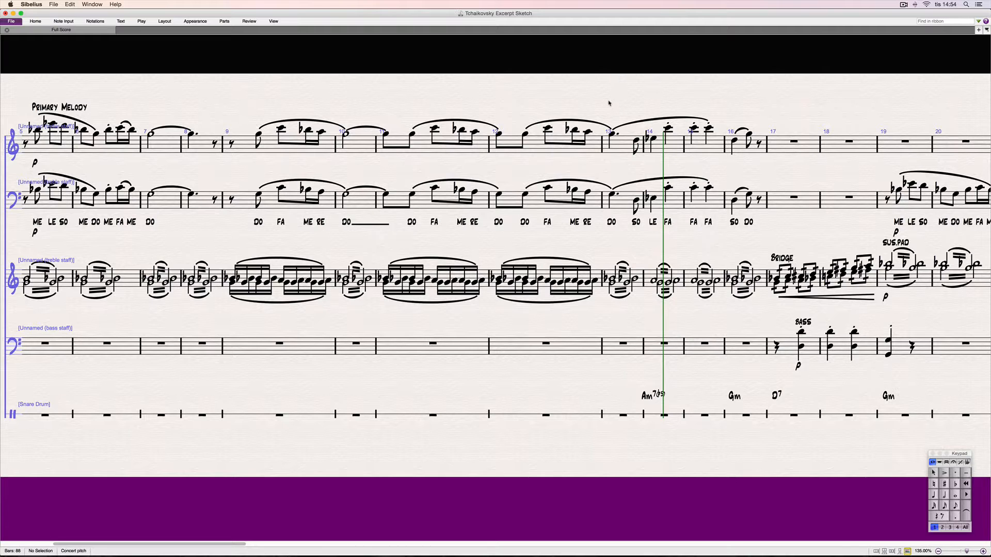
scroll(615, 100, "right", 3)
scroll(609, 102, "right", 1)
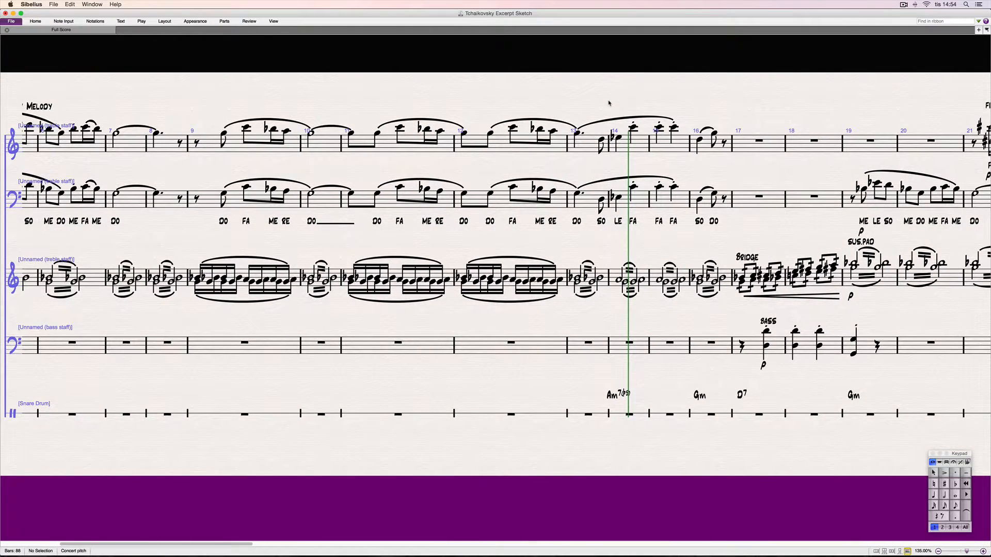
scroll(610, 101, "up", 3)
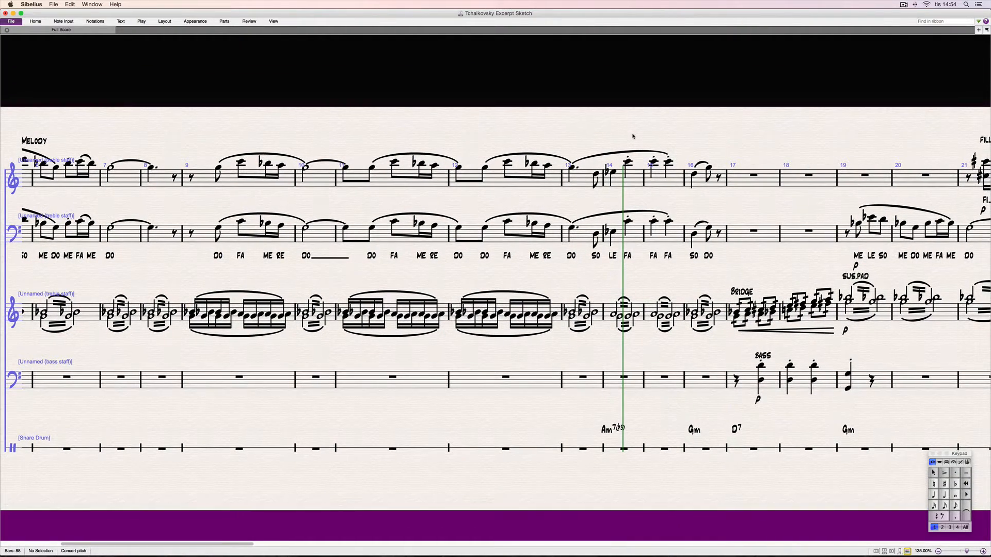
scroll(633, 136, "down", 2)
scroll(563, 121, "left", 2)
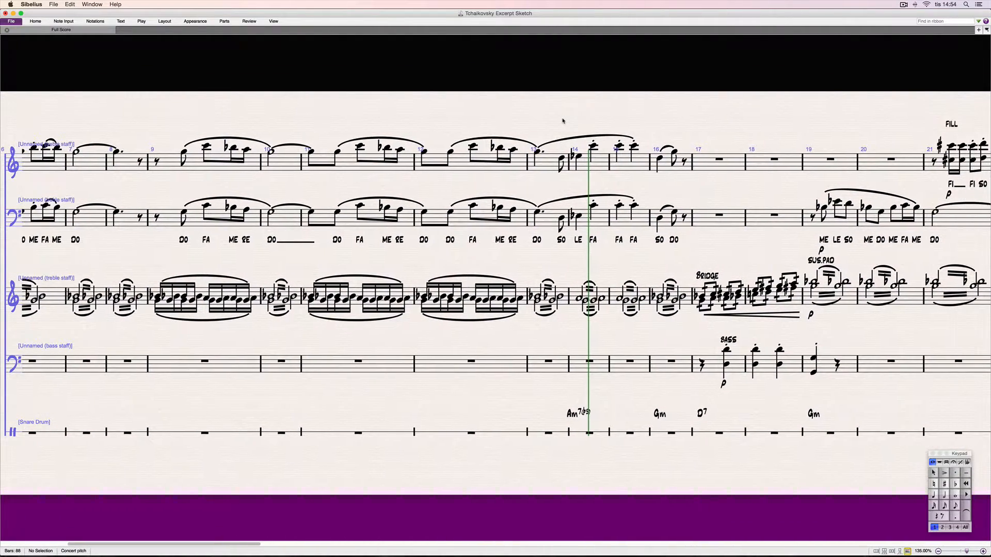
scroll(562, 121, "left", 6)
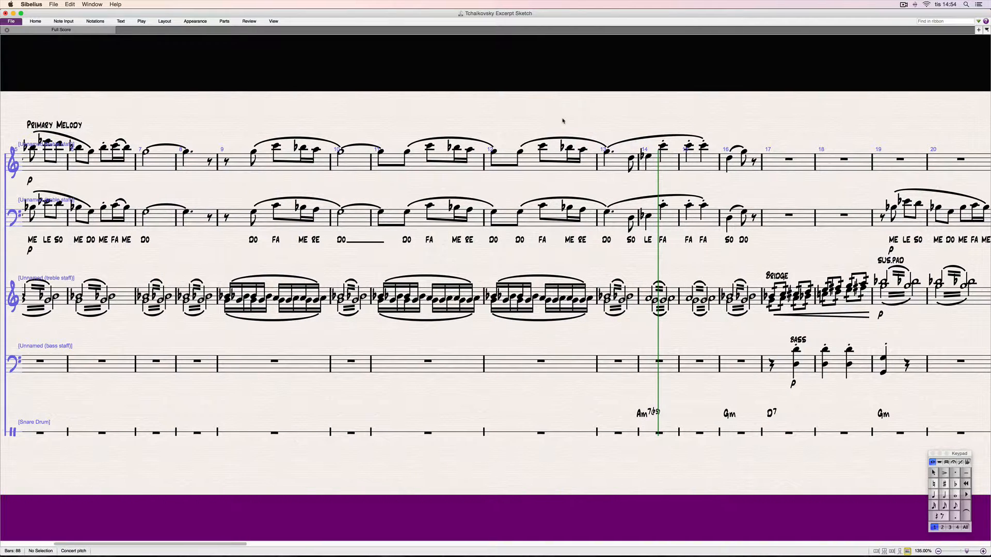
Play the score from the opening rest of bar 5 in the first staff through the fill to bar 24
scroll(563, 121, "left", 2)
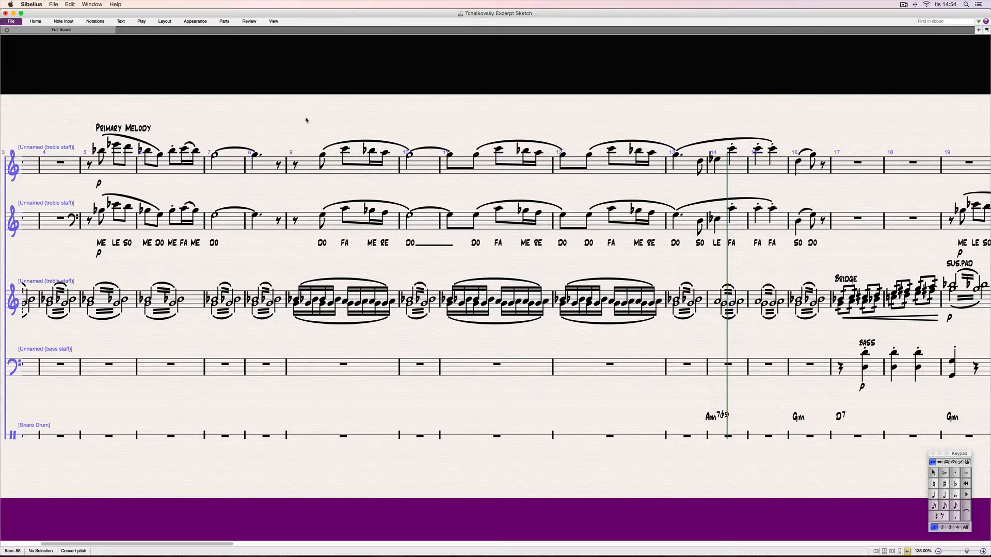
left_click(89, 164)
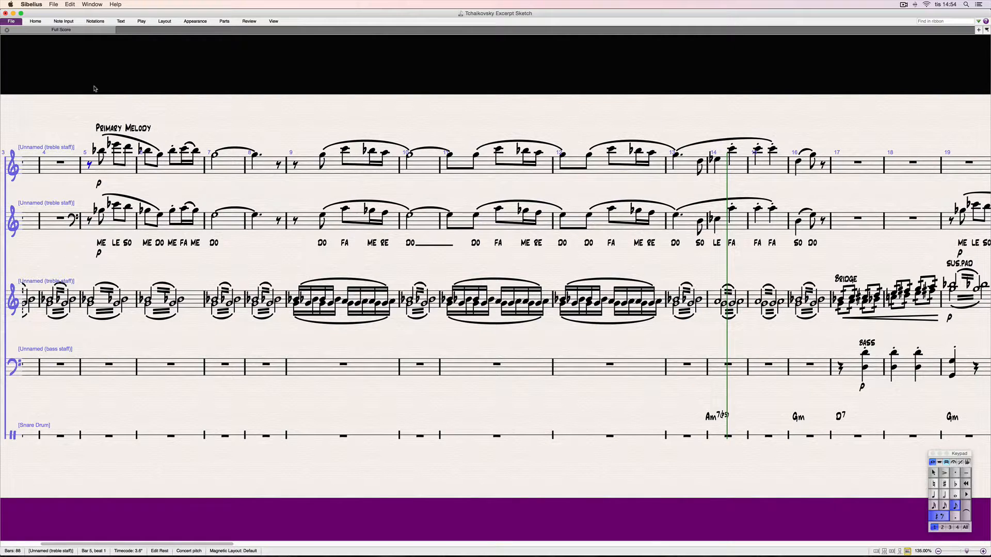
key("p")
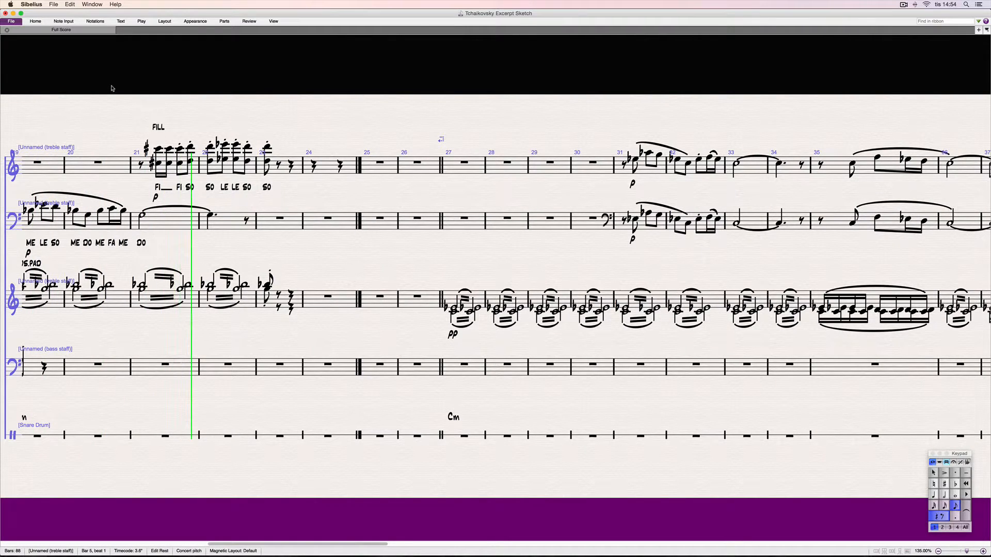
key("Escape")
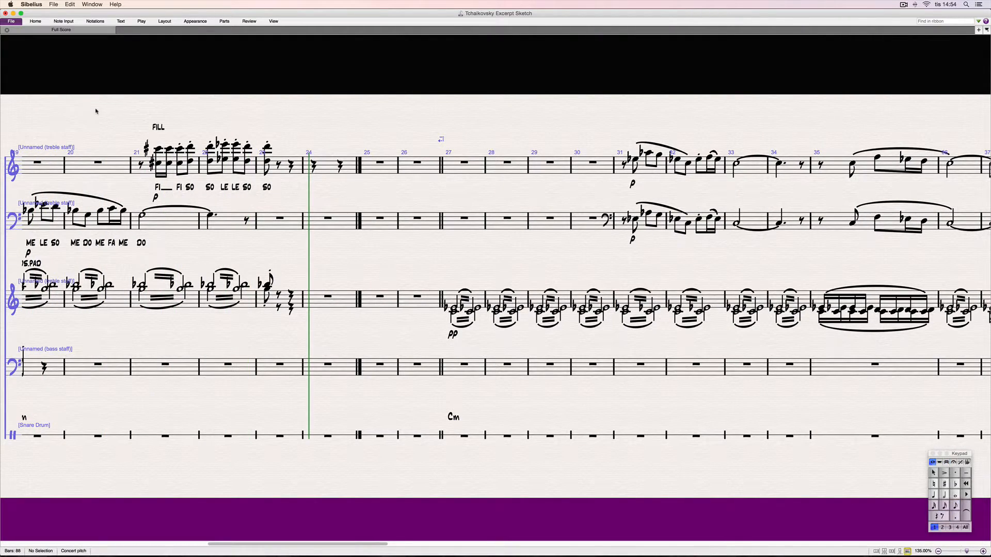
scroll(165, 132, "right", 3)
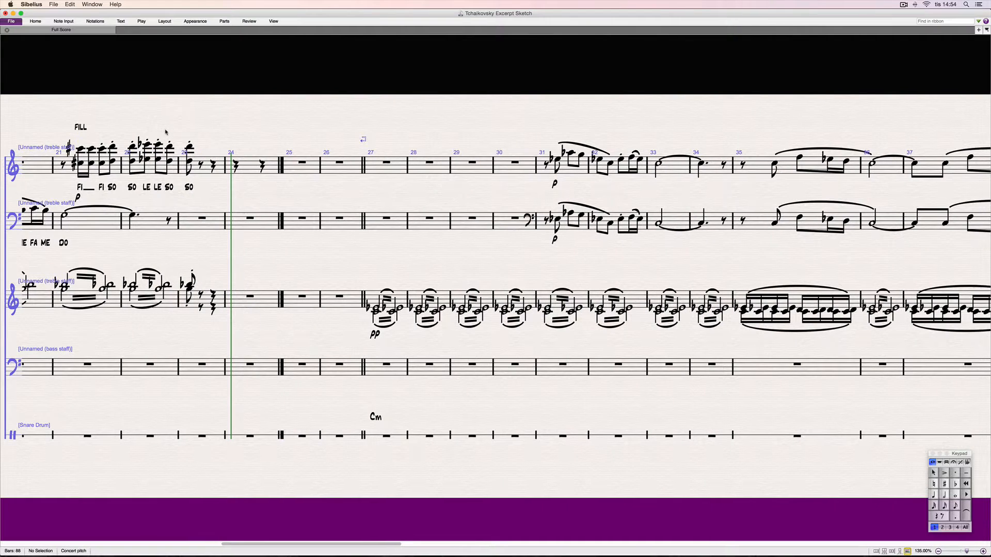
Review the first excerpt backwards from the fill in bar 21 through the bridge and bass to the melody phrase in bars 12 to 16
scroll(166, 132, "left", 10)
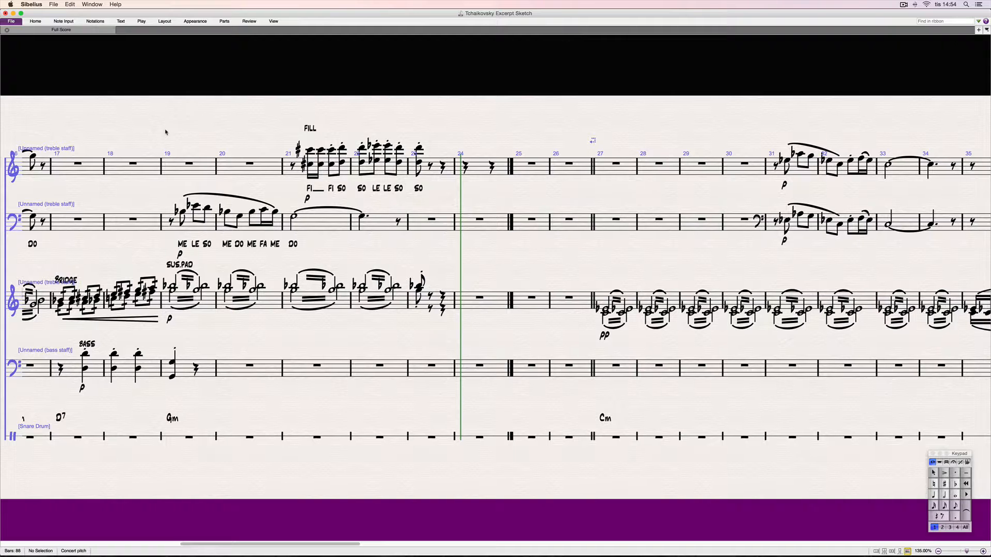
scroll(165, 132, "left", 3)
scroll(165, 132, "left", 3)
scroll(165, 132, "left", 3)
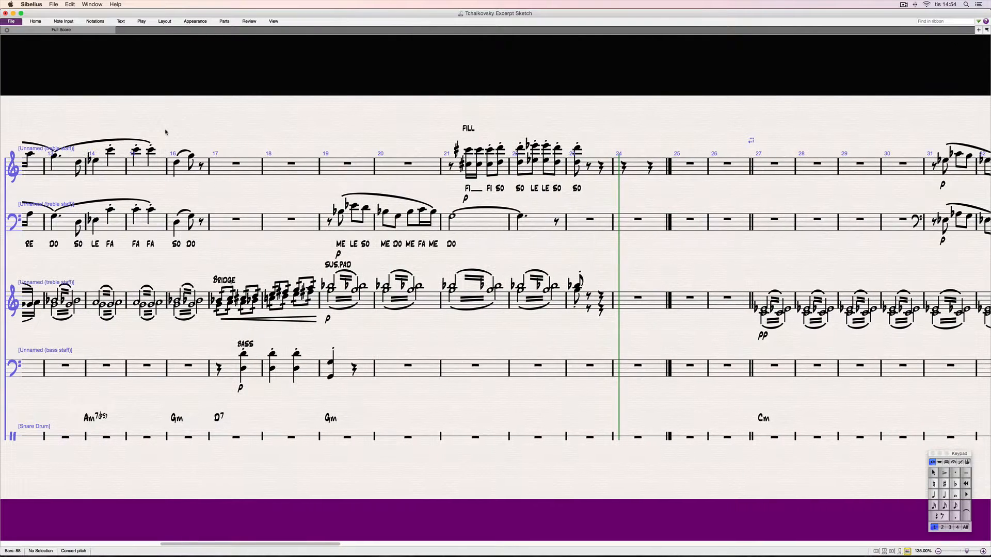
scroll(165, 132, "left", 3)
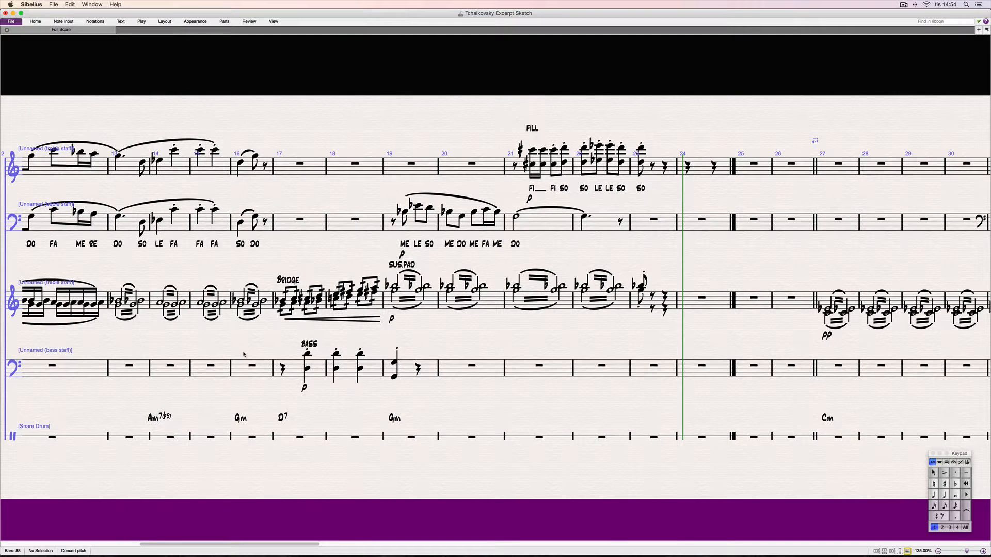
scroll(198, 141, "left", 3)
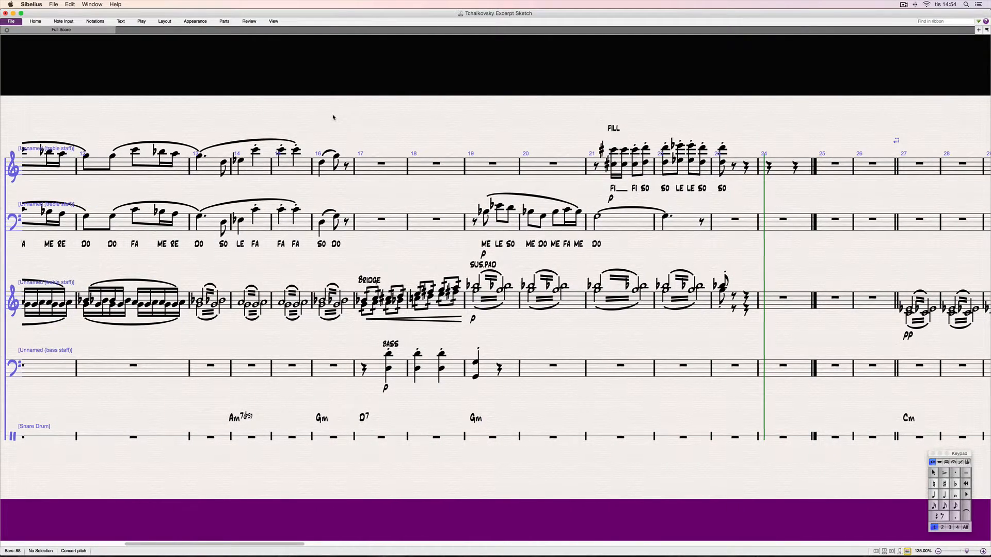
Examine the opening of the Cm passage at bar 27, comparing it with the end of the first excerpt
scroll(333, 118, "right", 9)
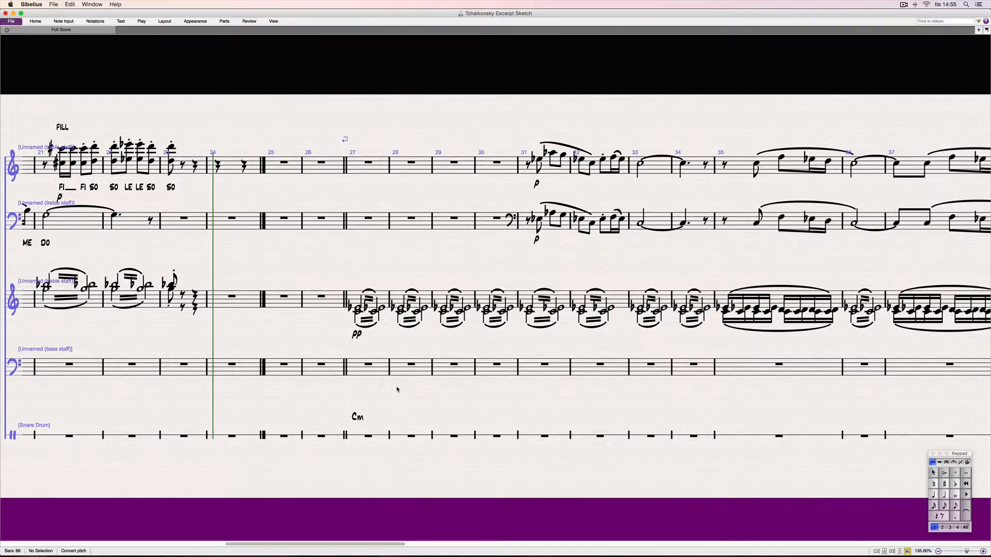
scroll(371, 385, "right", 4)
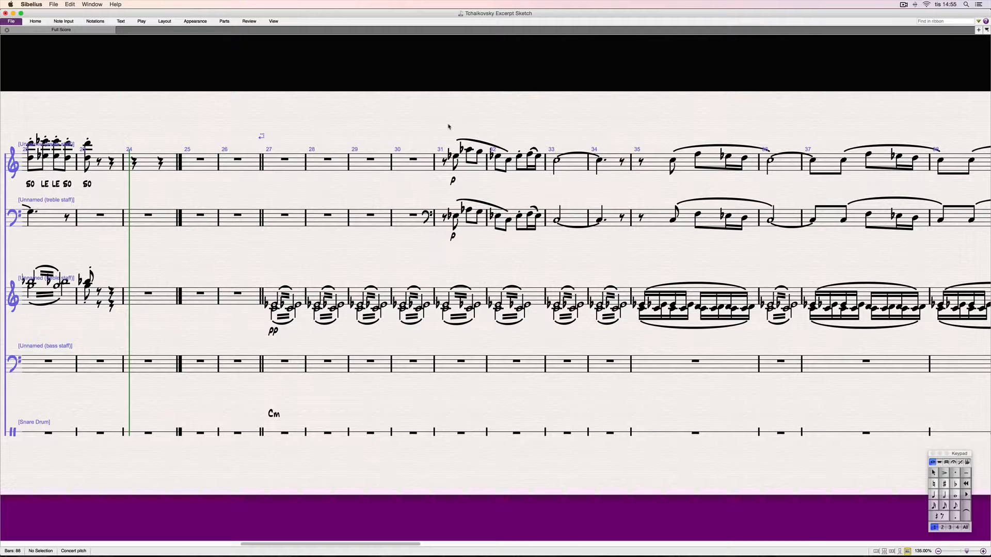
scroll(341, 132, "left", 3)
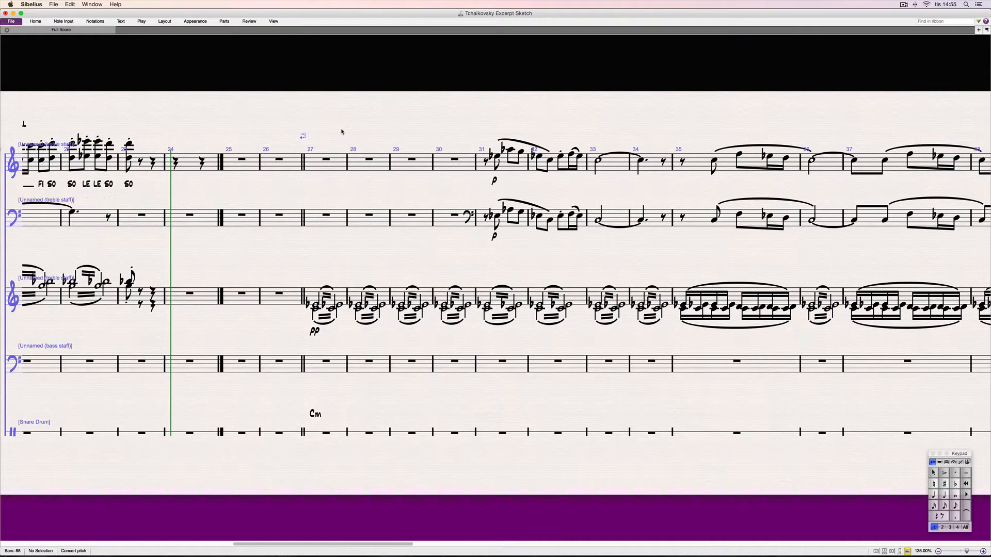
scroll(341, 132, "right", 1)
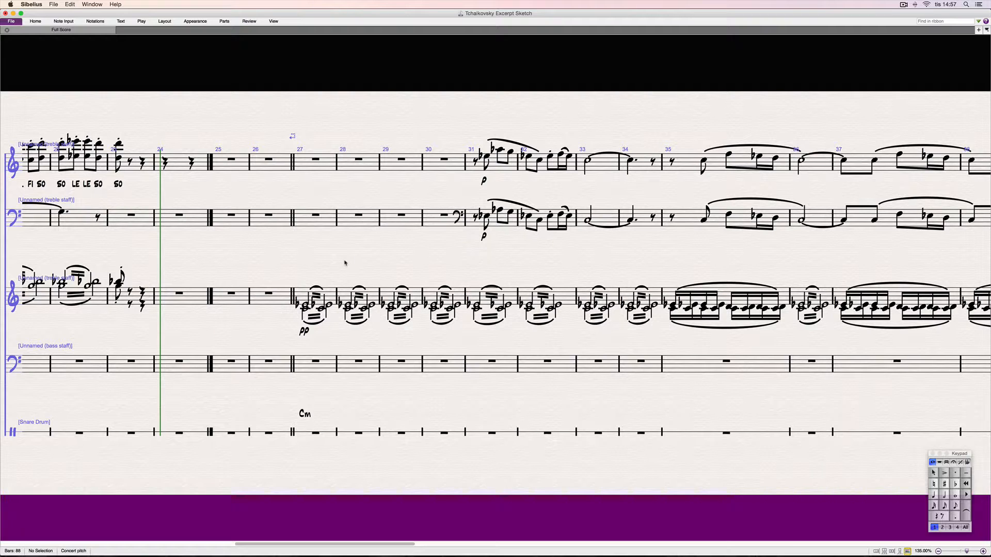
scroll(339, 252, "left", 2)
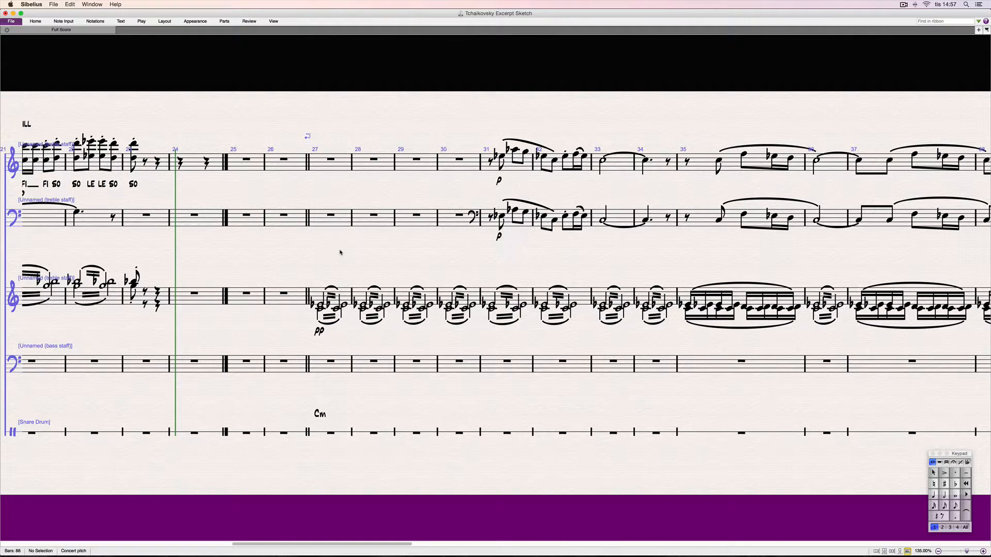
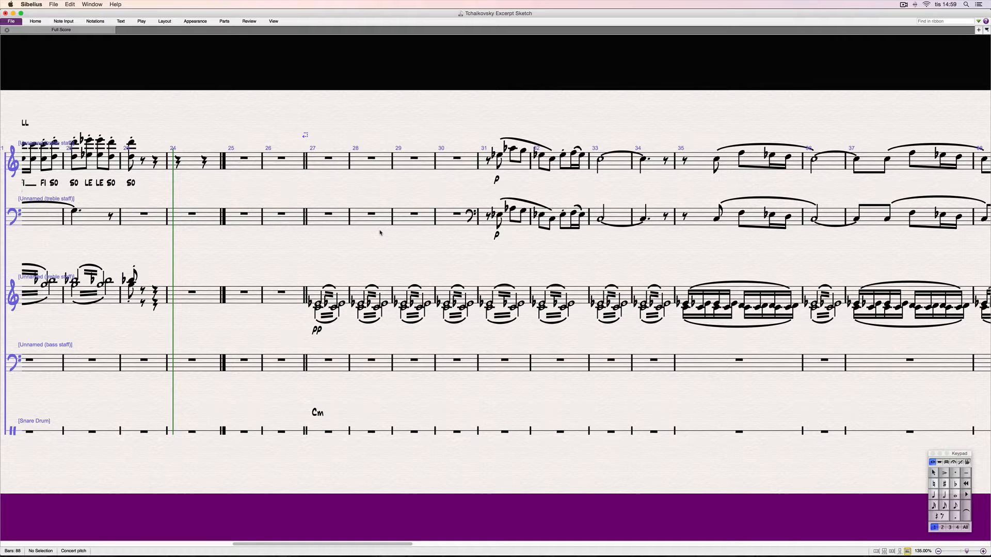
Look over the Cm passage from the pad in bar 27 to the bass entry in bar 43 and back to its opening
scroll(375, 234, "right", 5)
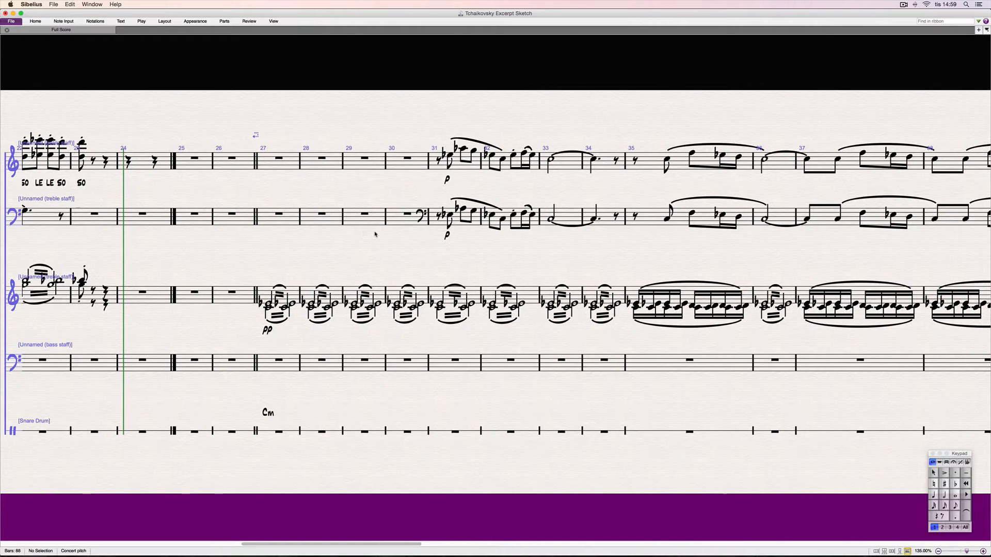
scroll(375, 235, "right", 6)
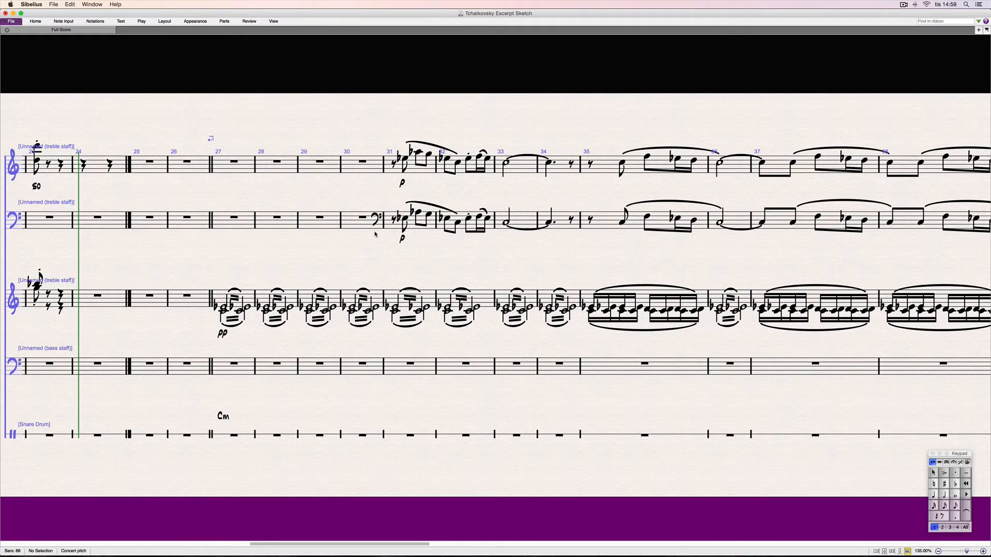
scroll(375, 234, "right", 2)
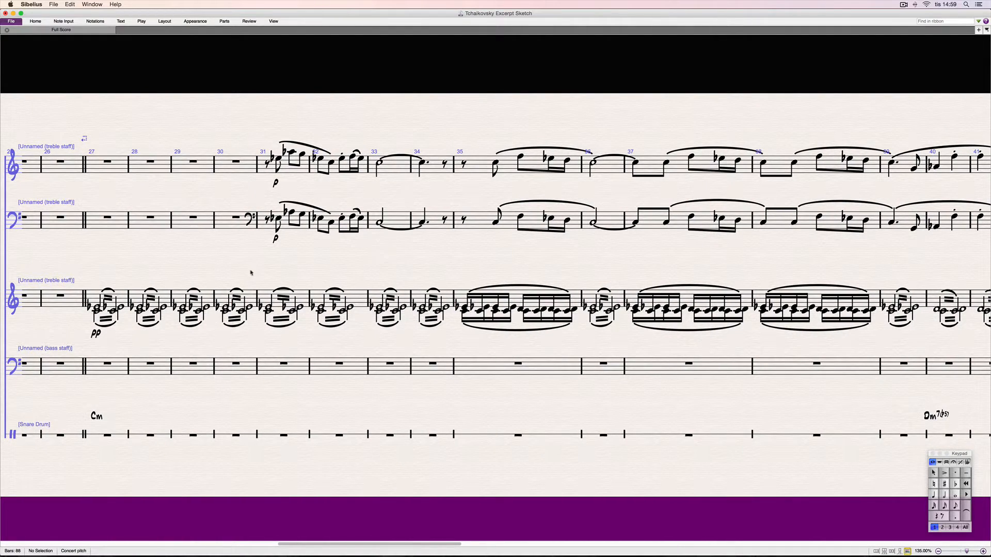
scroll(371, 259, "right", 2)
scroll(371, 259, "right", 8)
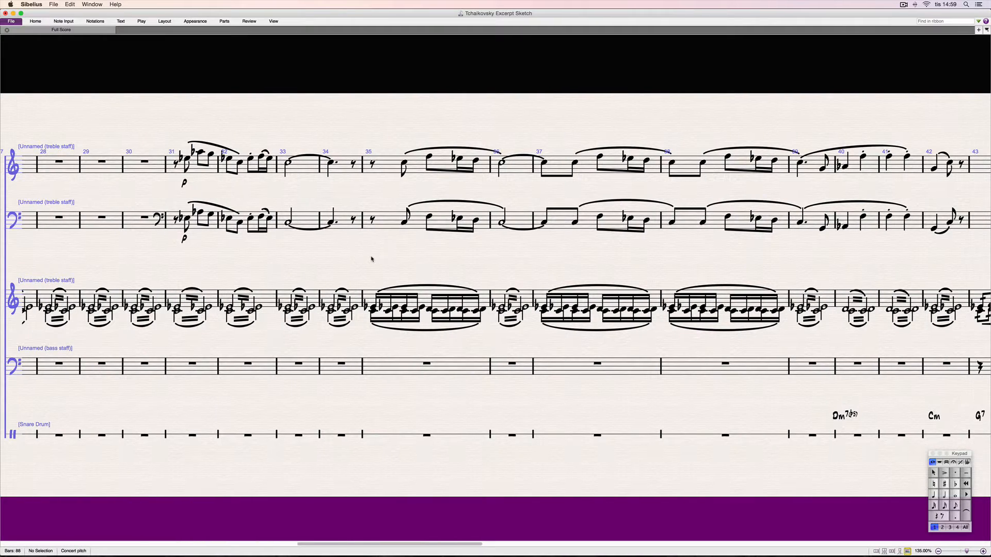
scroll(372, 259, "right", 4)
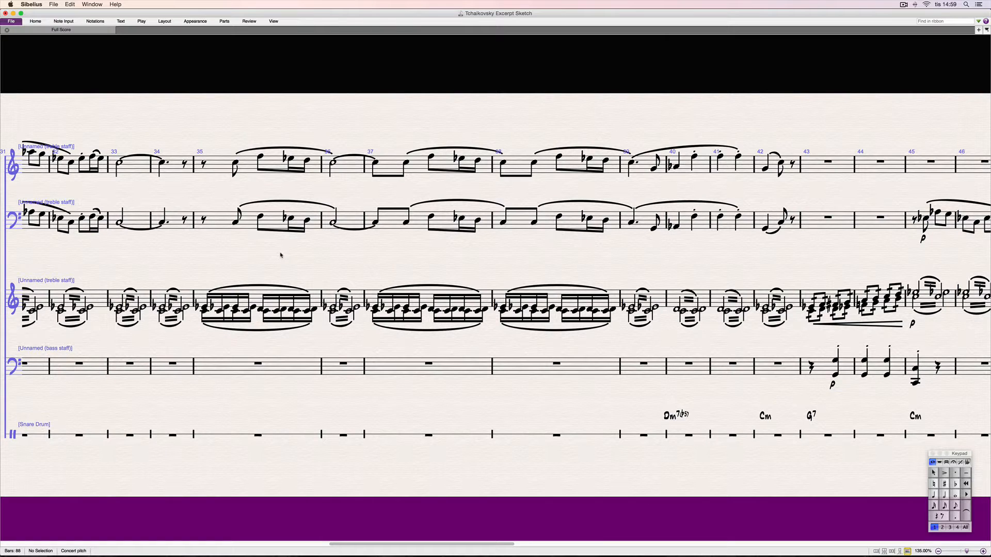
scroll(281, 255, "left", 3)
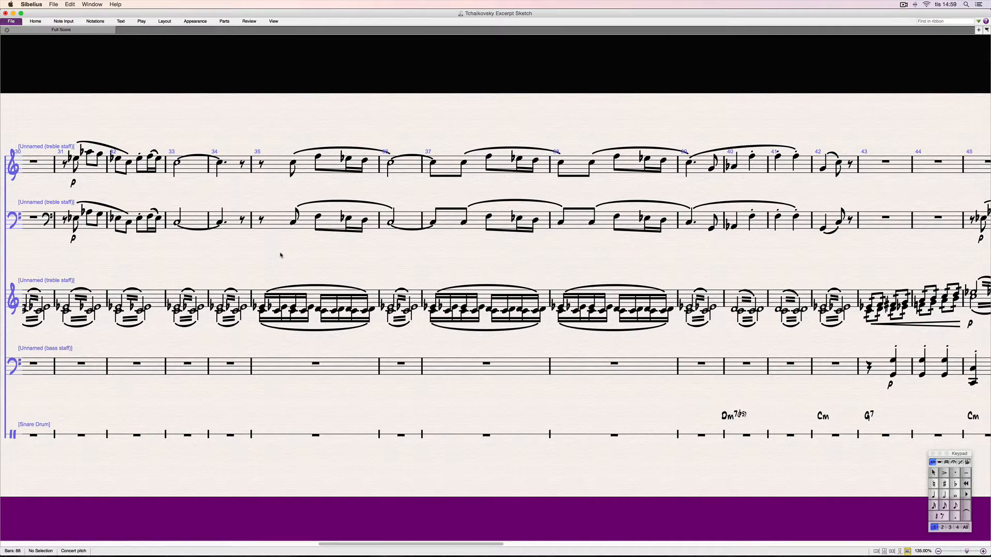
scroll(281, 255, "left", 2)
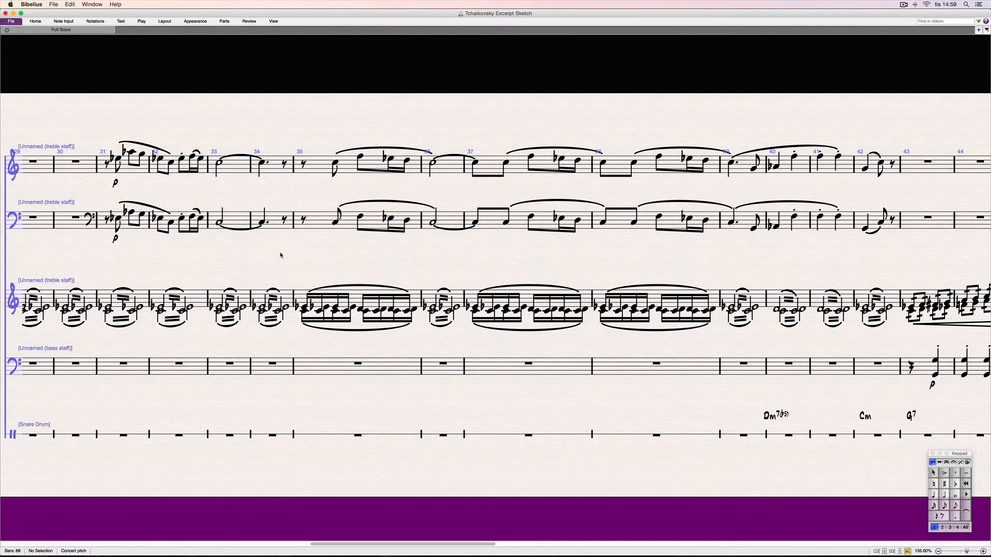
scroll(281, 255, "left", 5)
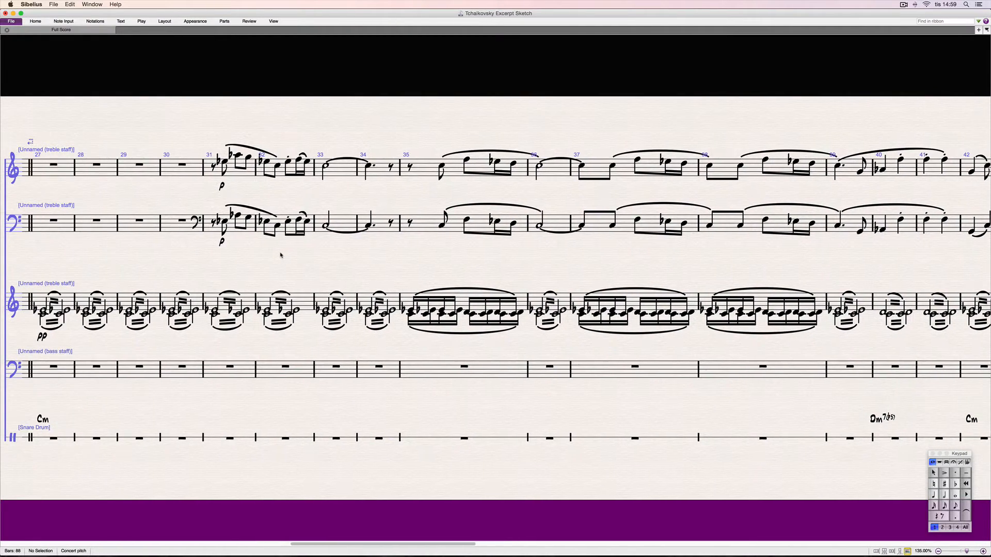
scroll(281, 255, "left", 4)
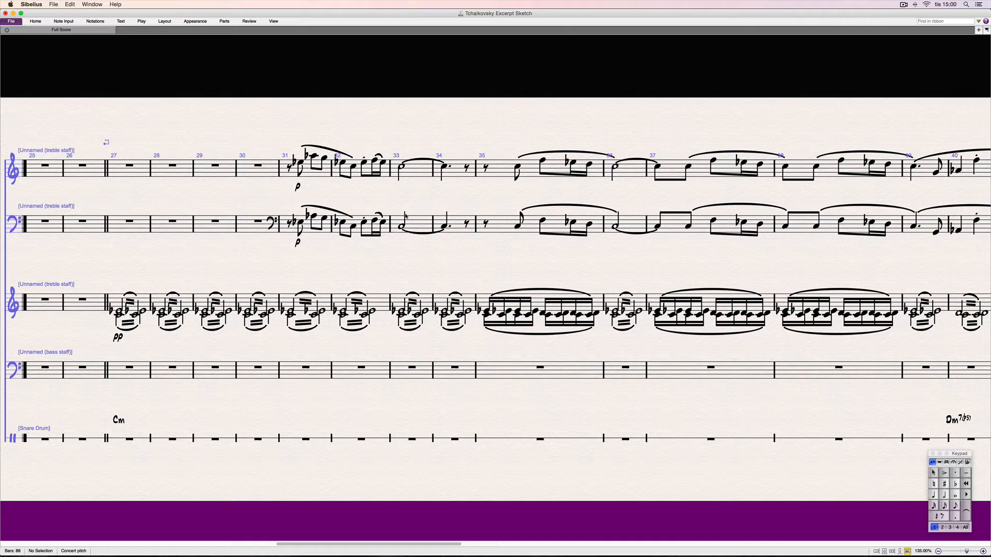
Follow the melody, pad, bass and chords of the Cm passage from bar 27 to the high chords in bars 47 to 49
scroll(437, 194, "right", 2)
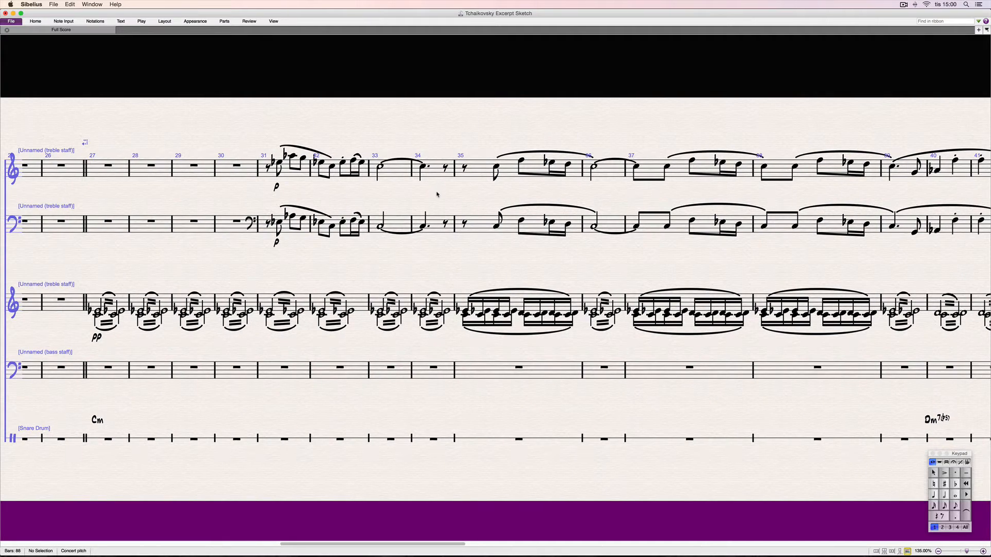
scroll(437, 194, "right", 2)
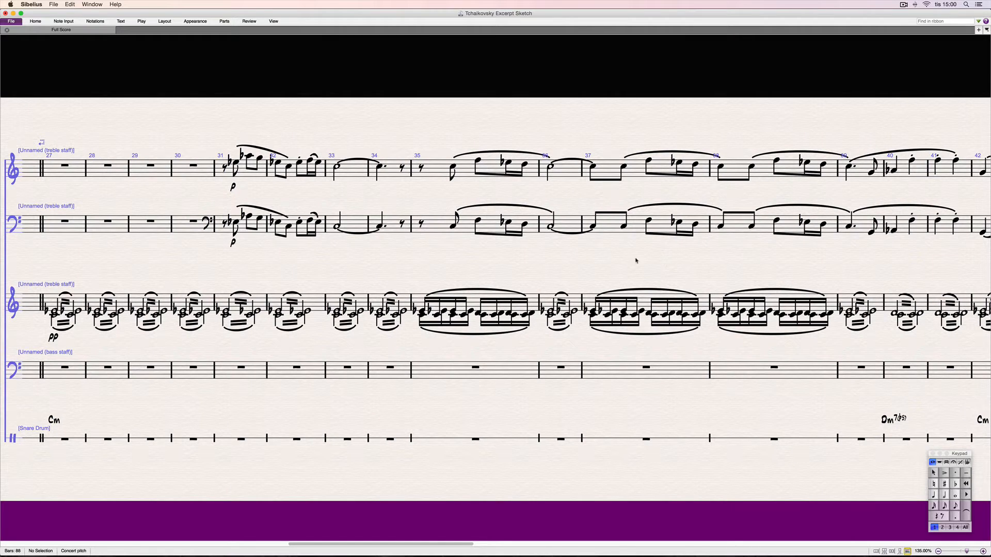
scroll(622, 260, "right", 8)
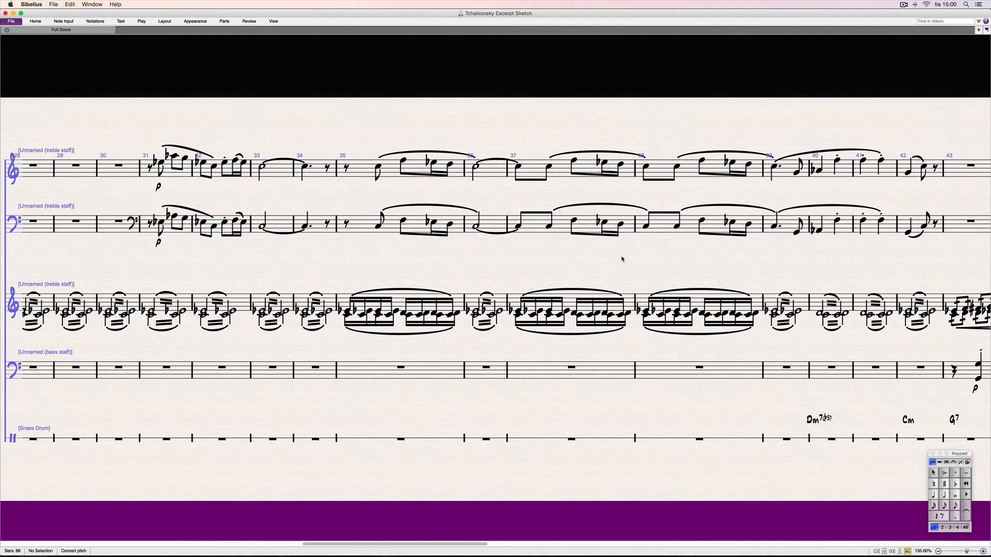
scroll(622, 259, "right", 5)
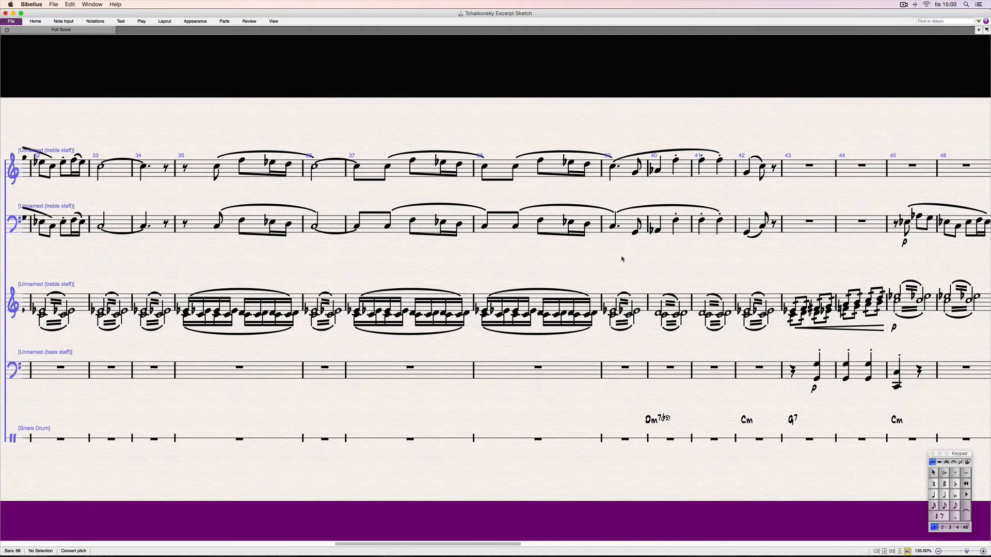
scroll(622, 259, "right", 5)
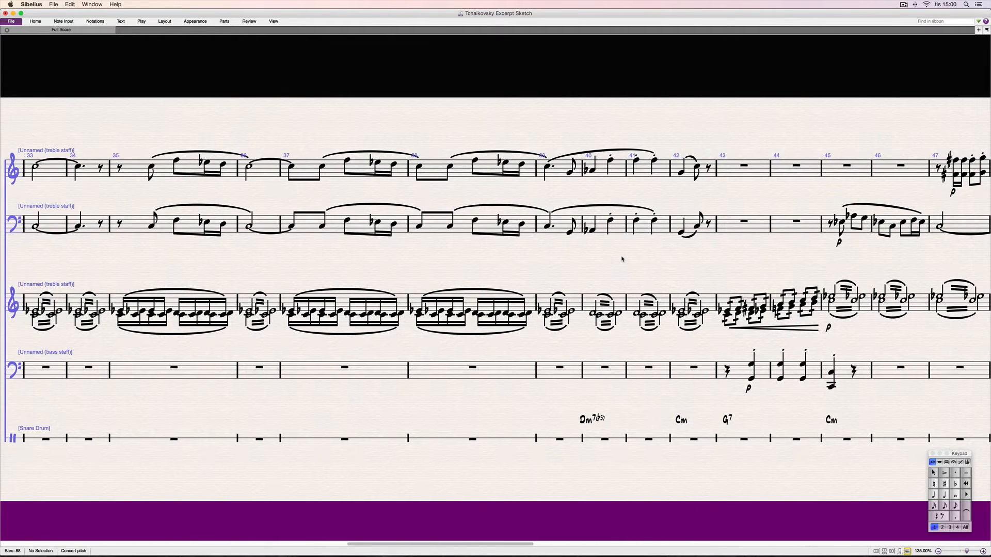
scroll(622, 259, "right", 3)
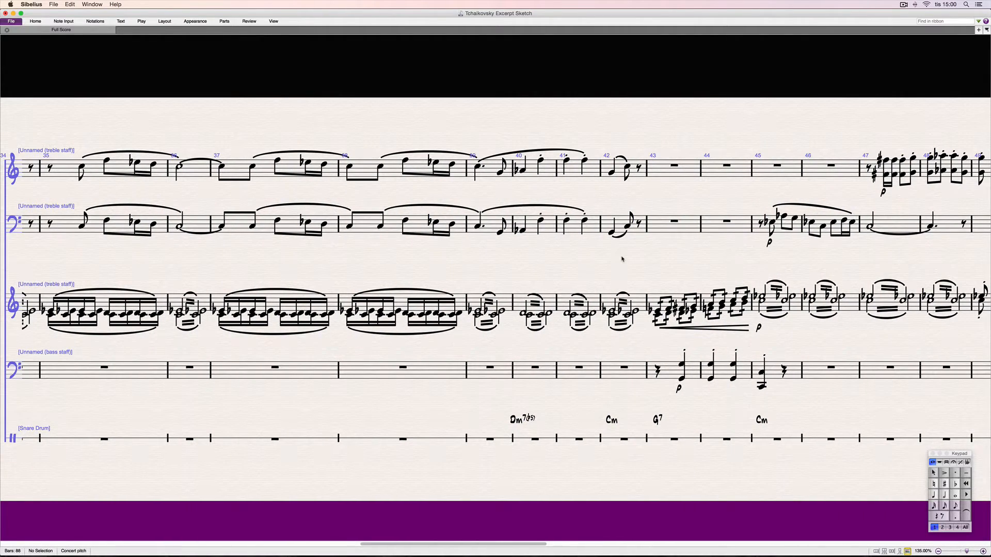
scroll(622, 259, "right", 4)
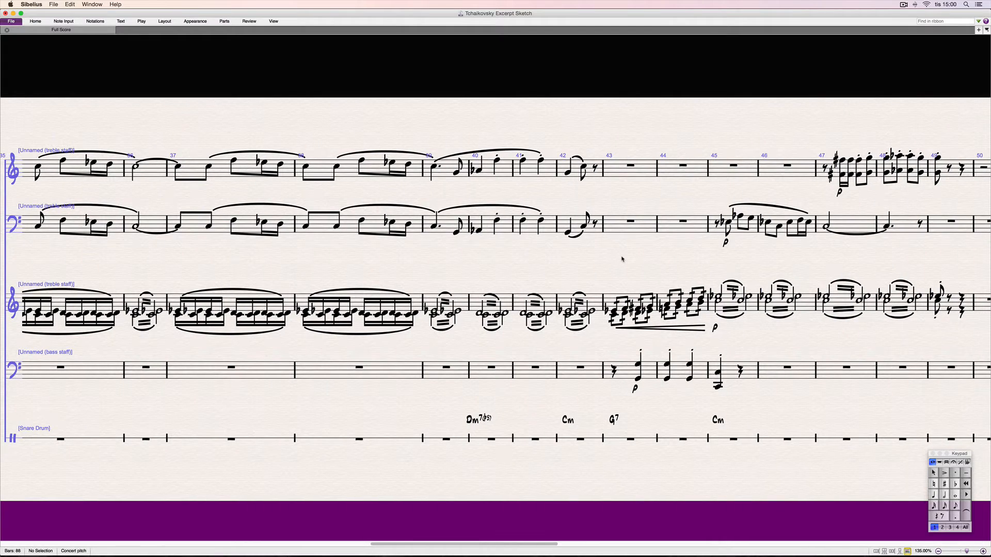
Review the Cm passage backwards from bar 47 and examine the pad and melody entries in bars 27 to 39
scroll(622, 260, "left", 8)
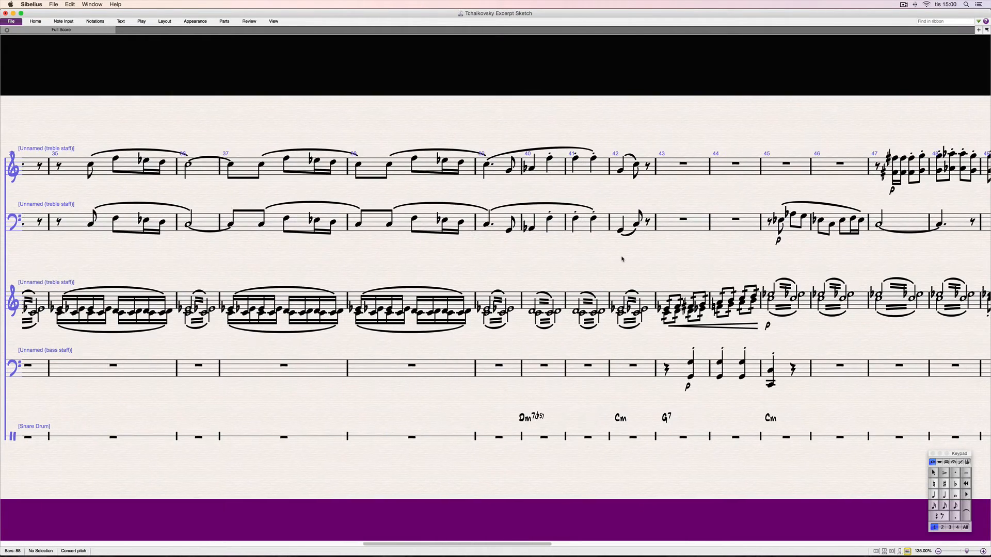
scroll(622, 259, "left", 10)
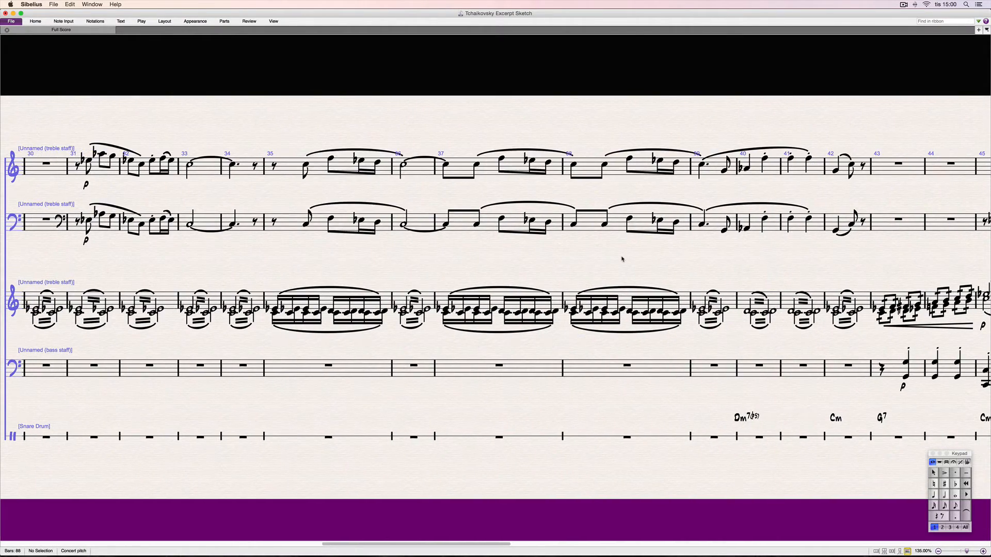
scroll(622, 260, "left", 8)
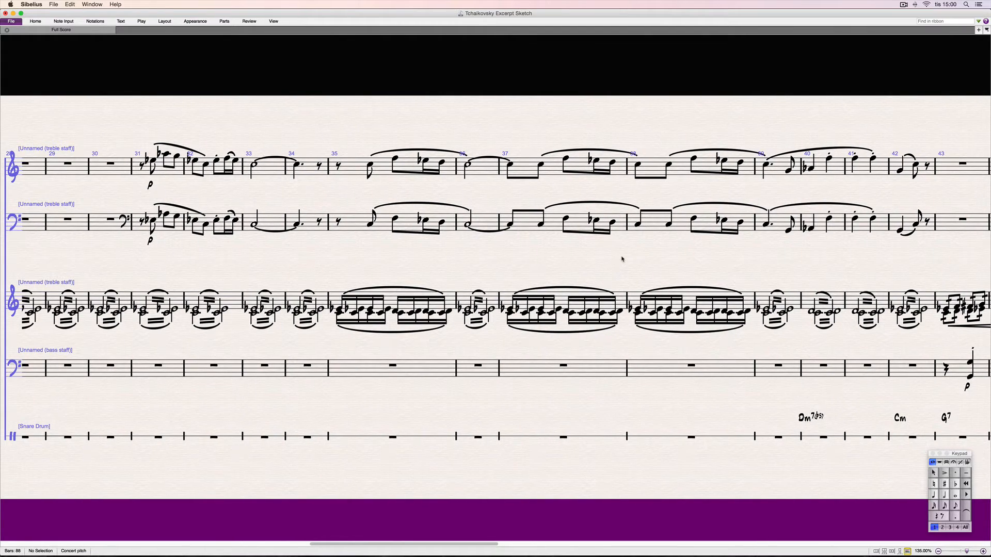
scroll(622, 259, "left", 3)
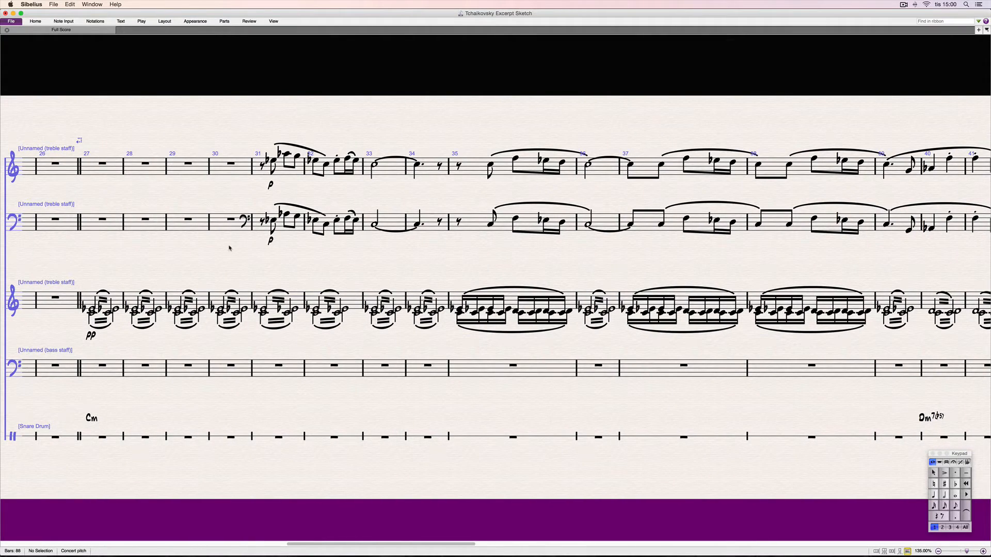
scroll(205, 247, "left", 3)
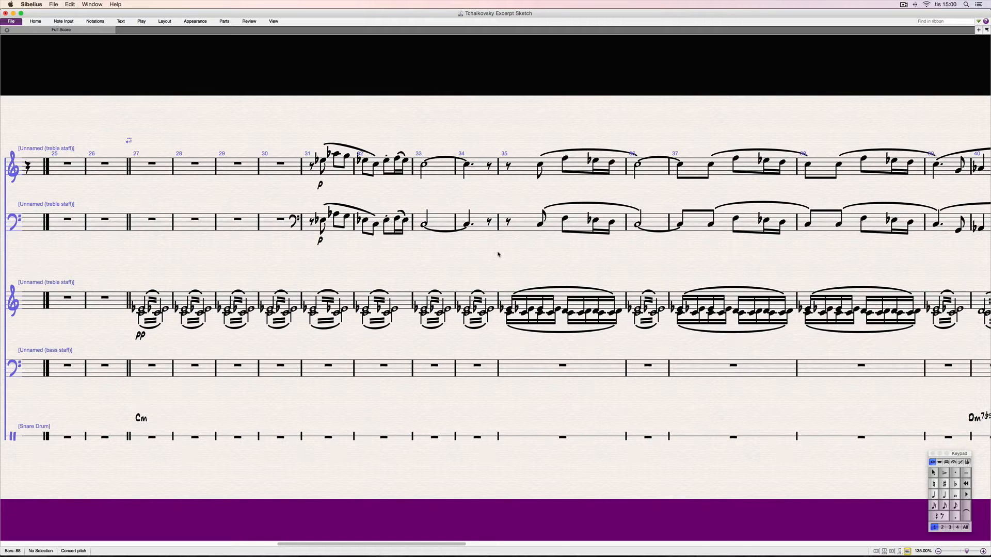
scroll(498, 254, "right", 1)
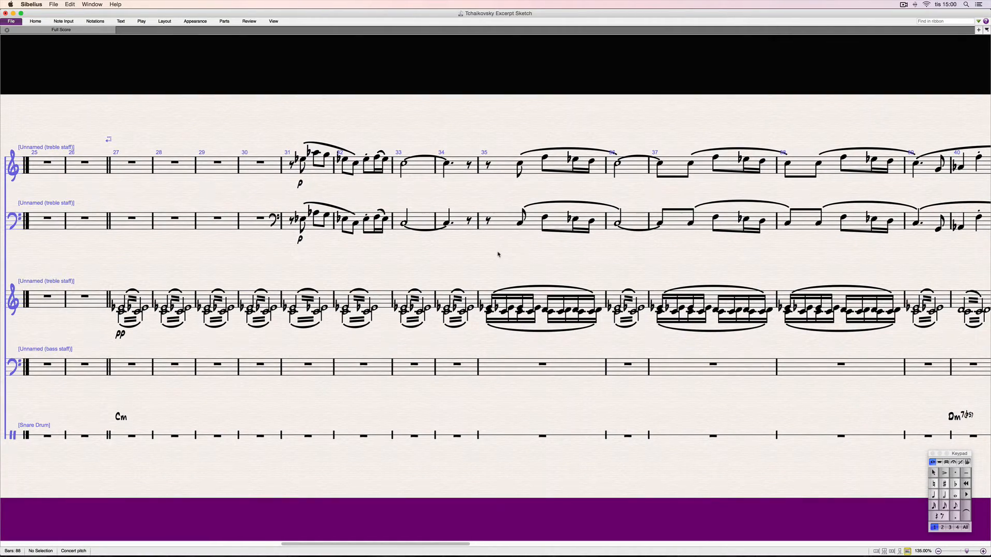
scroll(498, 254, "left", 1)
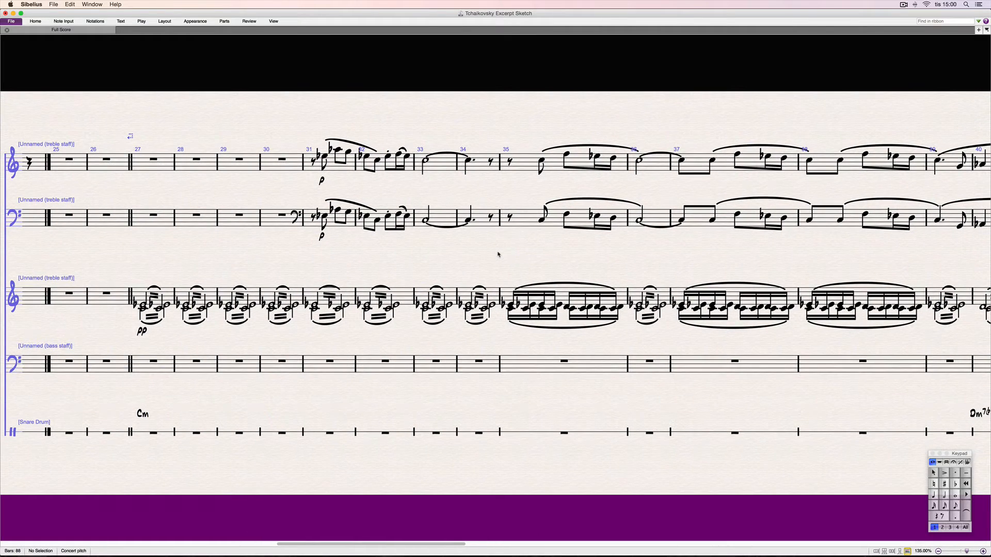
scroll(498, 255, "down", 1)
scroll(498, 254, "up", 2)
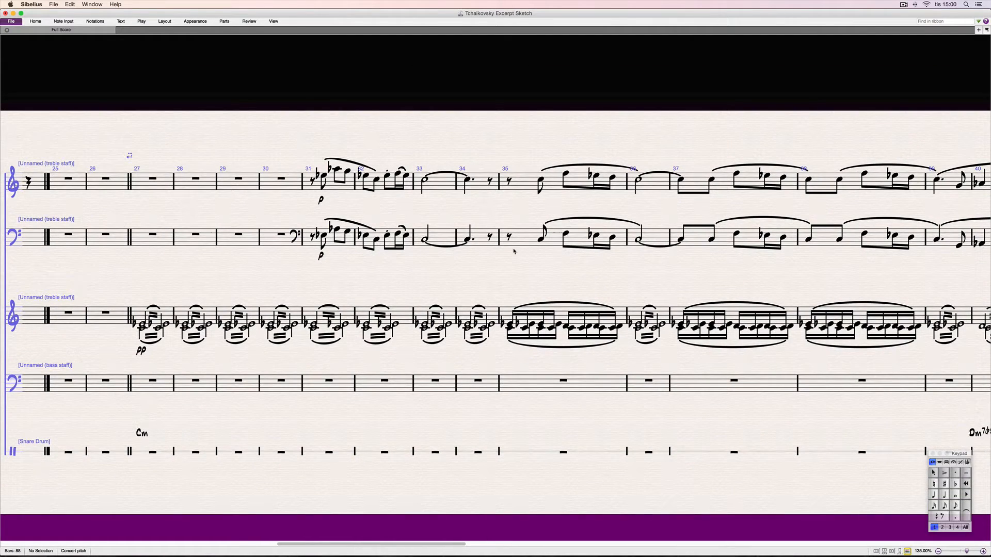
scroll(553, 263, "right", 5)
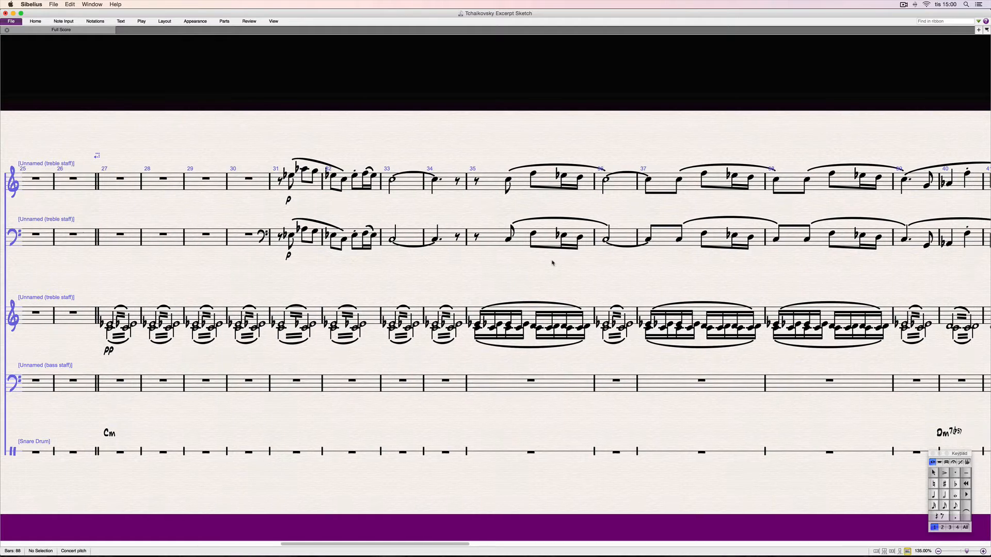
Follow the Cm passage from the melody entry in bar 31 to its ending in bar 49
scroll(553, 263, "right", 10)
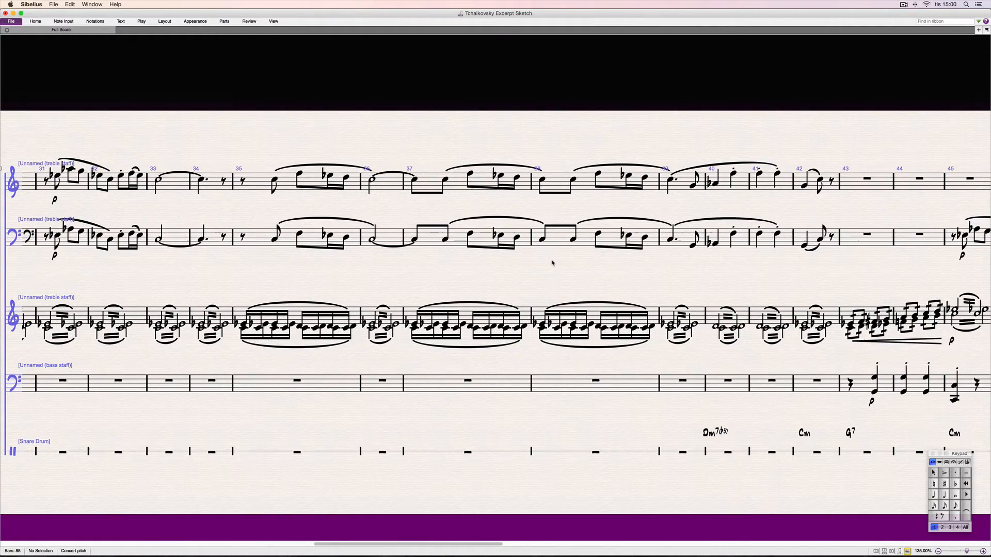
scroll(553, 263, "right", 5)
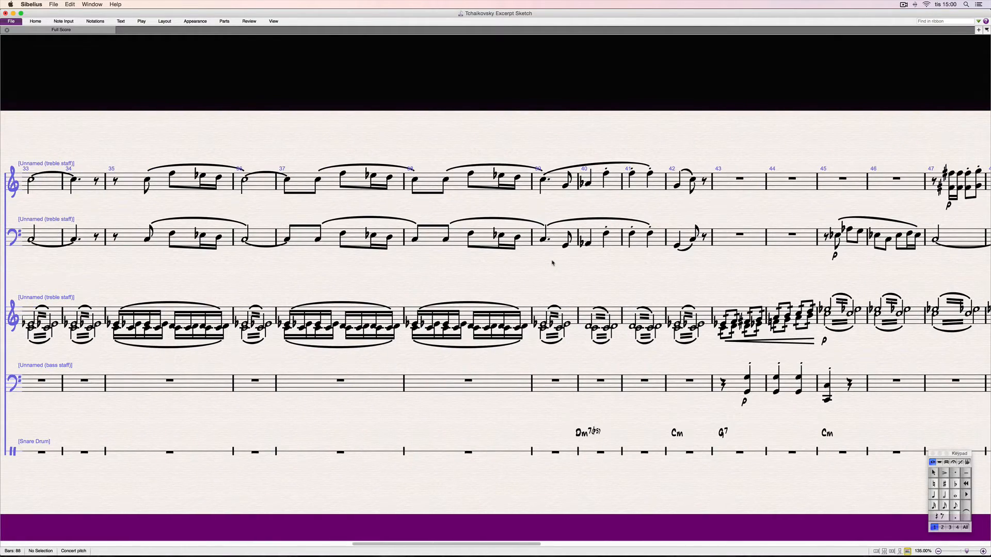
scroll(552, 263, "right", 6)
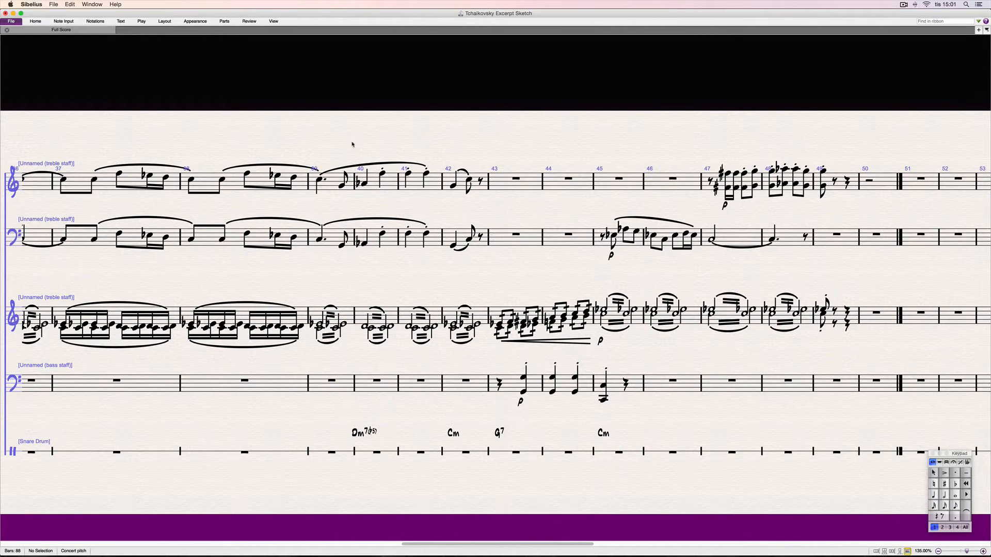
Switch to the Tchaikovsky Excerpt Main Thing score and go to its opening at bar 1
left_click(92, 5)
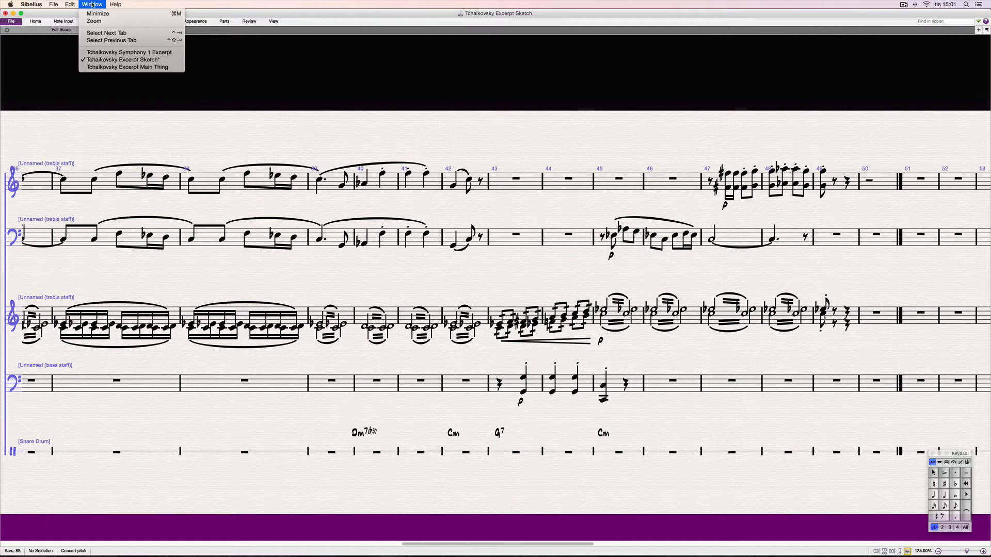
left_click(140, 68)
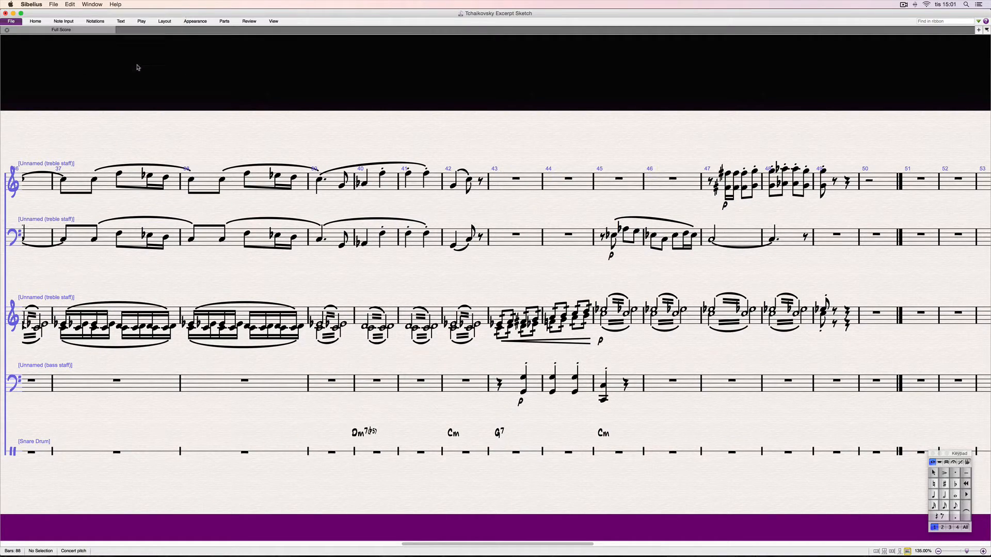
scroll(164, 199, "left", 15)
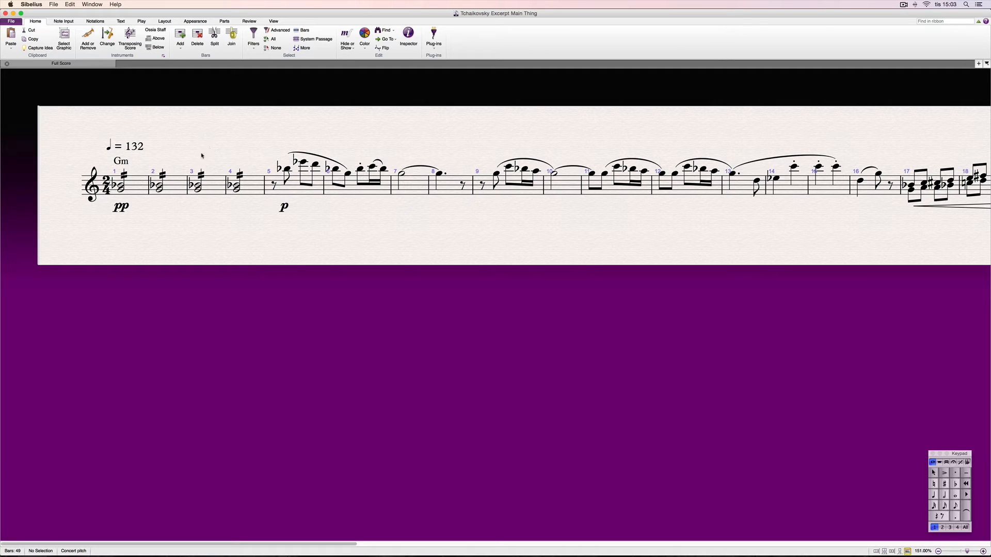
Play back the single-staff excerpt from the first chord in bar 1 to bar 24
left_click(122, 187)
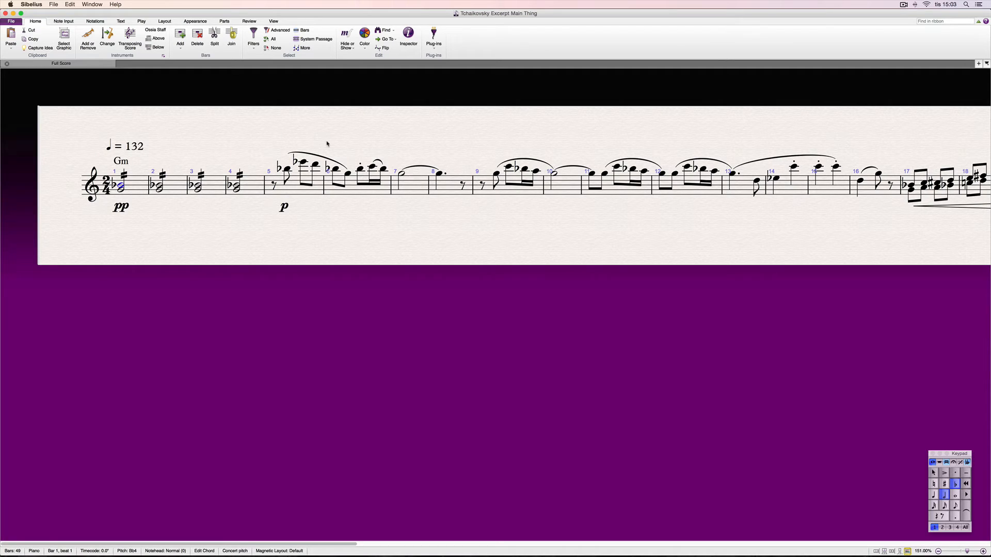
key("space")
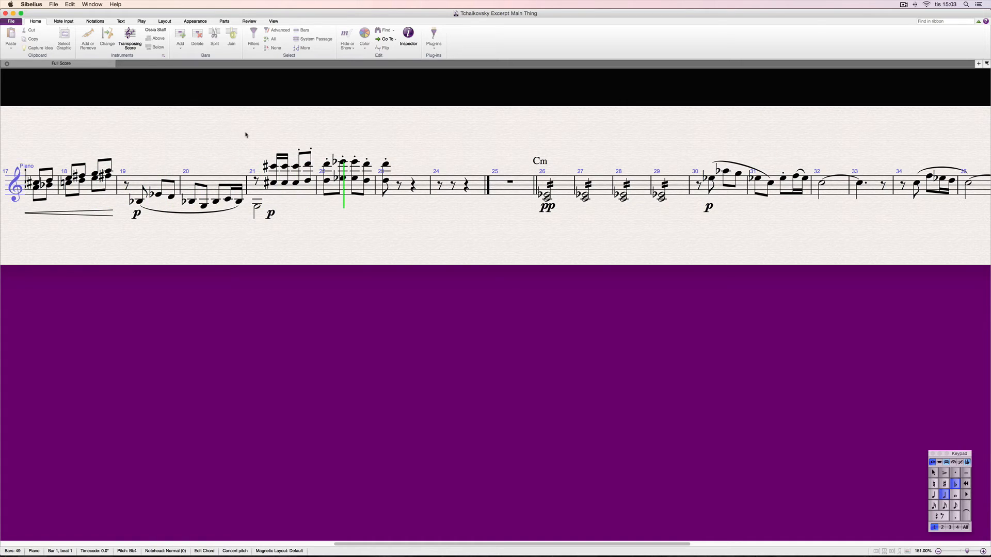
key("space")
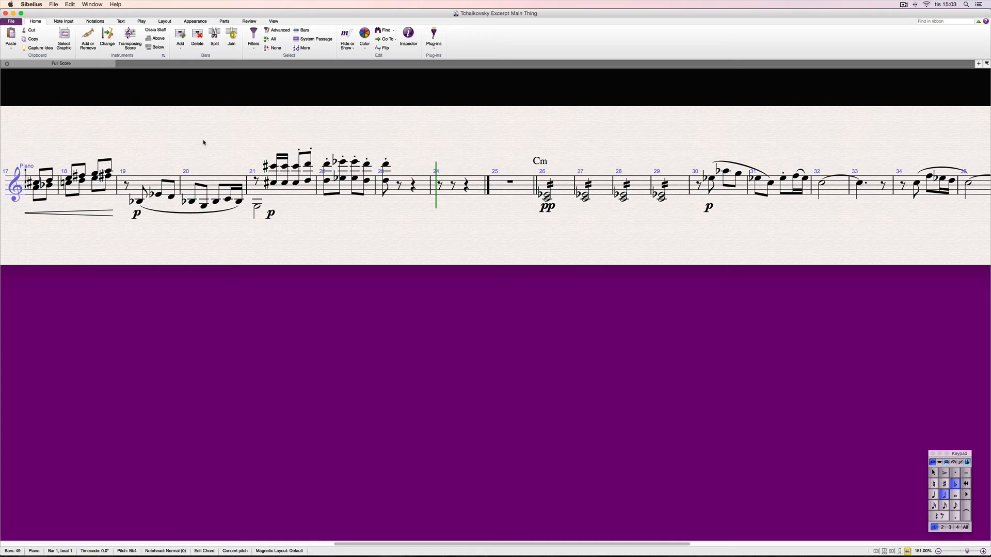
Review the single-staff excerpt from the opening Gm pad through the melody and fill to the octaves in bars 21 to 23
scroll(203, 143, "left", 10)
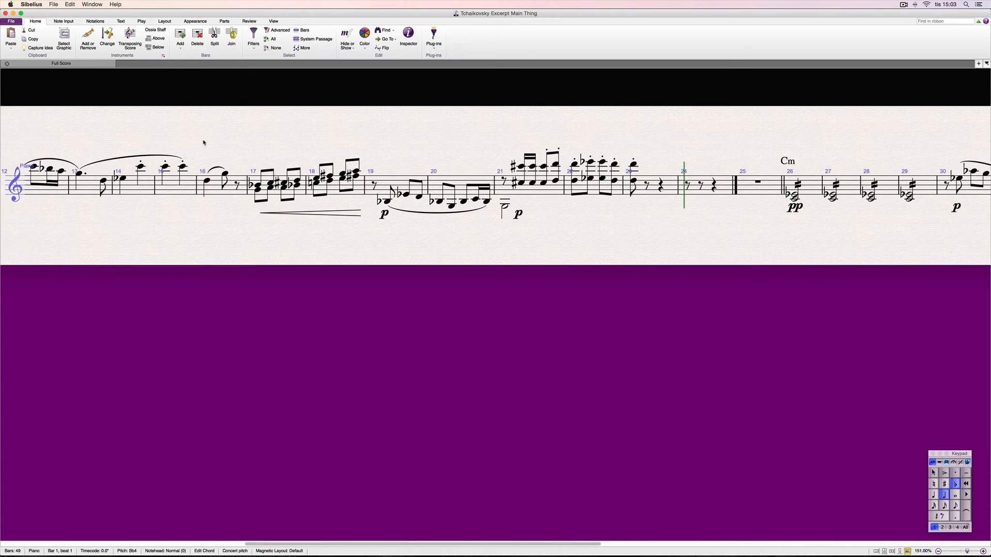
scroll(203, 142, "left", 15)
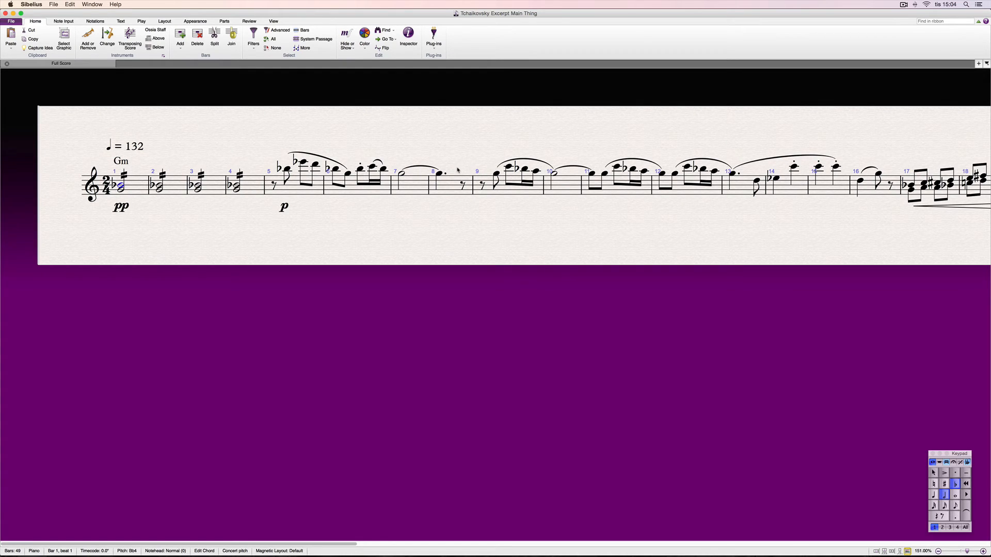
left_click_drag(457, 169, 382, 170)
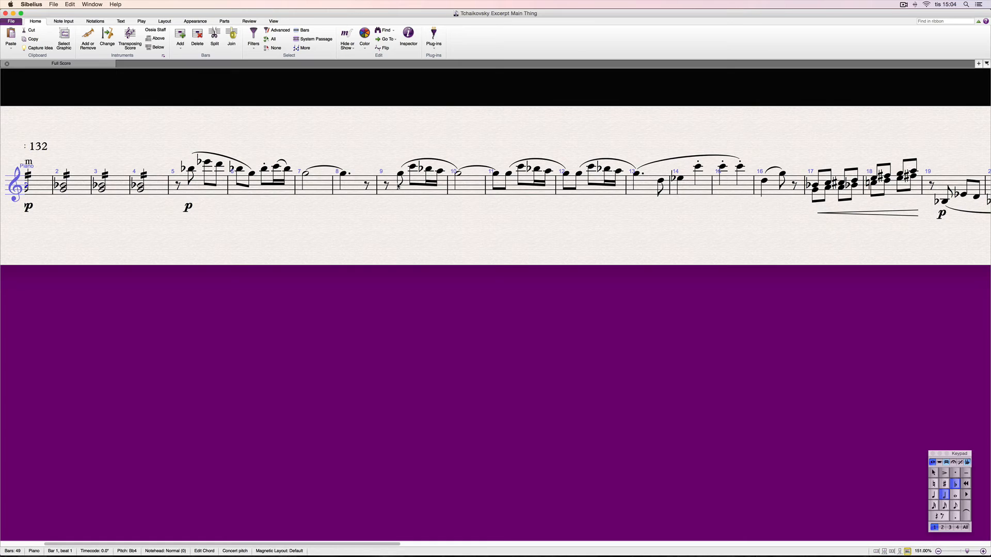
scroll(504, 154, "right", 6)
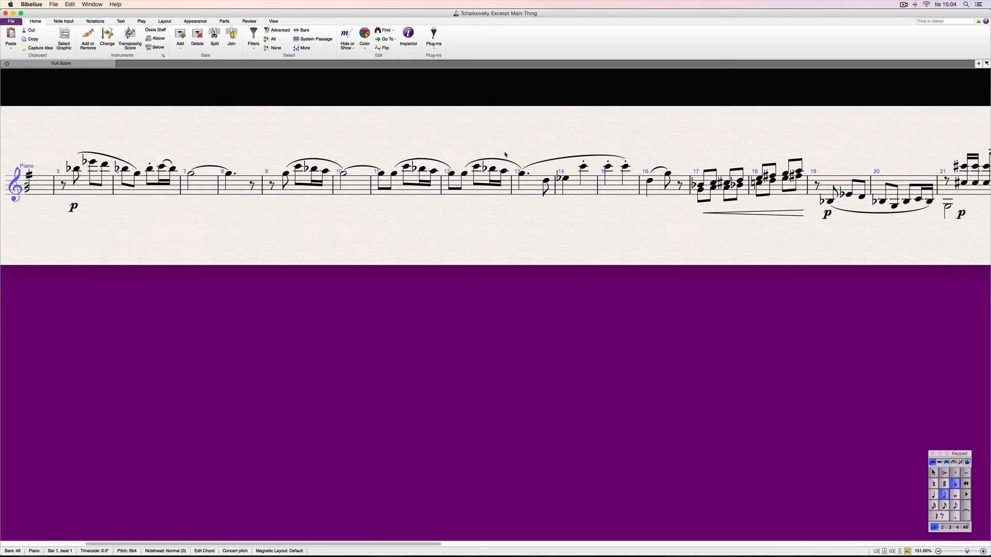
scroll(505, 154, "right", 5)
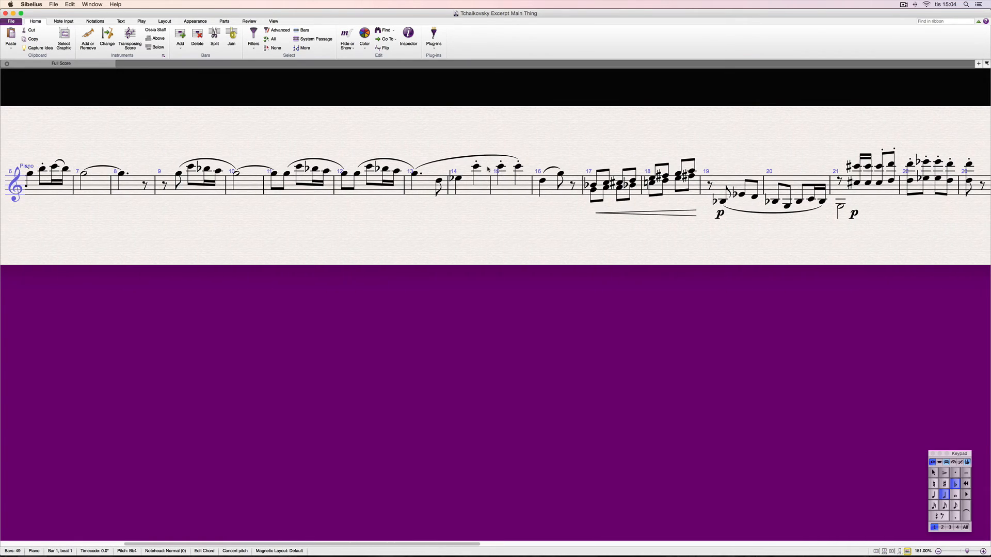
scroll(488, 167, "right", 3)
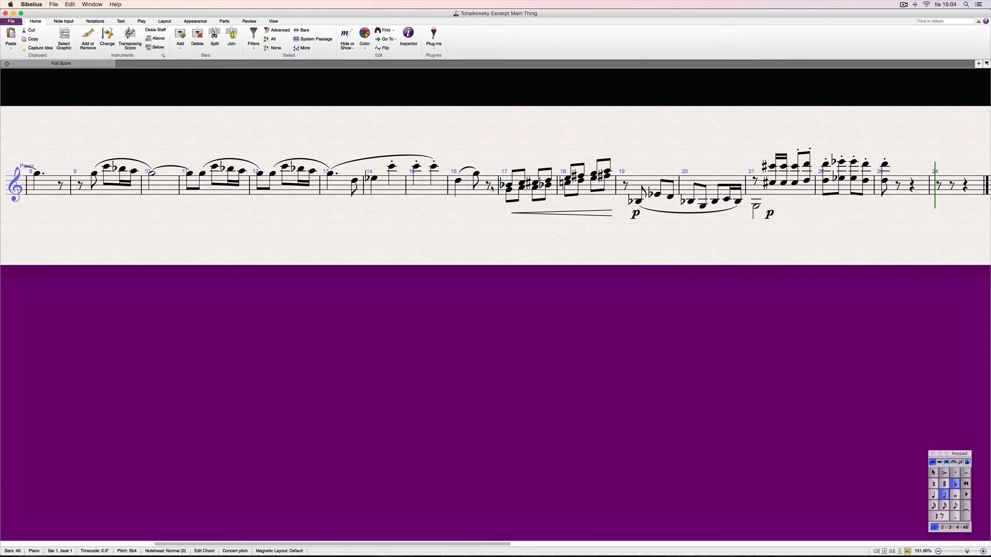
scroll(450, 195, "right", 2)
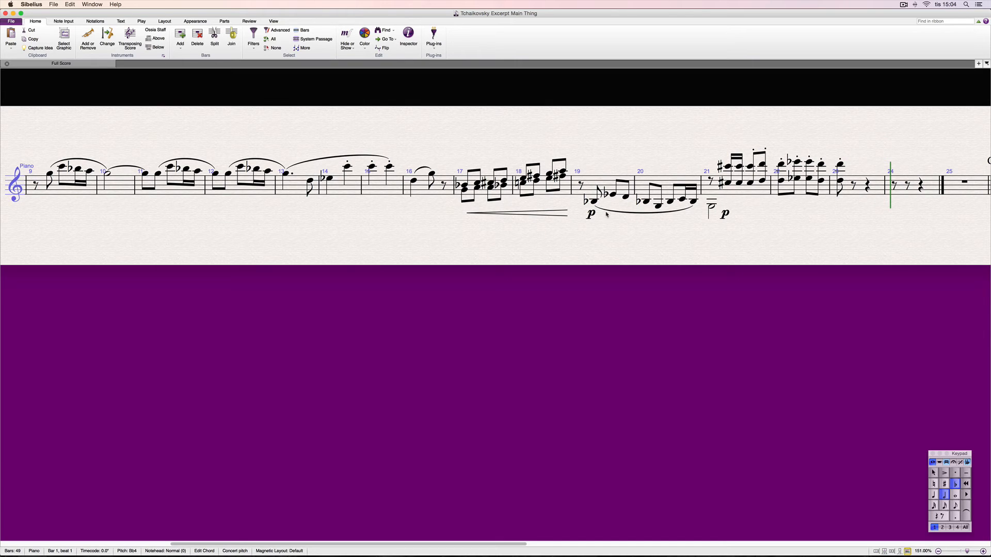
scroll(608, 207, "right", 3)
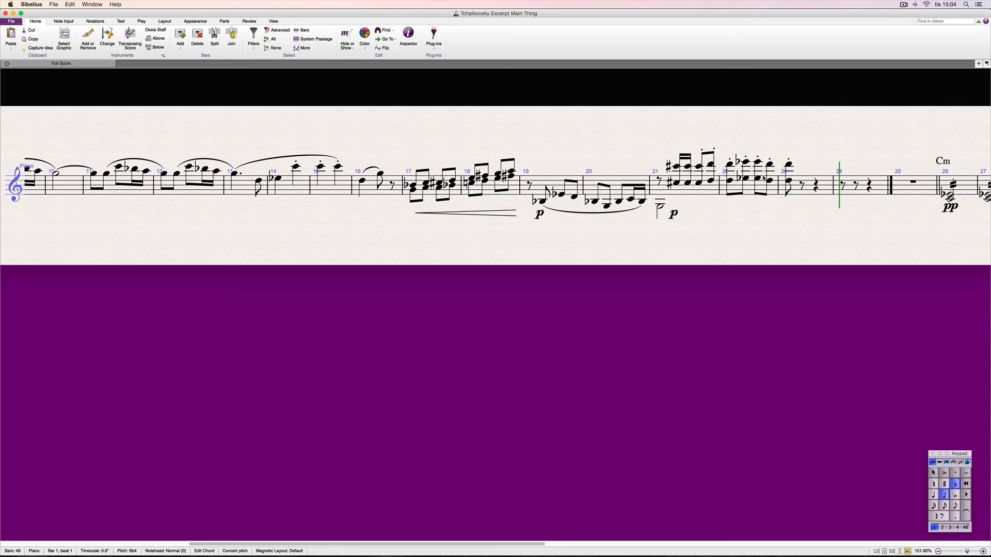
Delete the lower octave notes from the chord in bar 23 and the four chords in bar 22
left_click(789, 181)
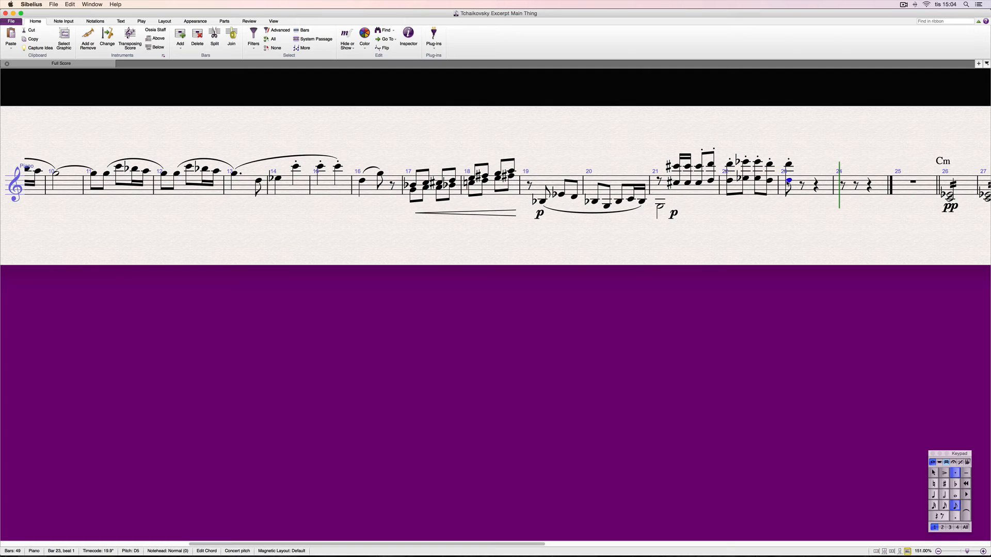
key("Delete")
left_click(770, 182)
key("Delete")
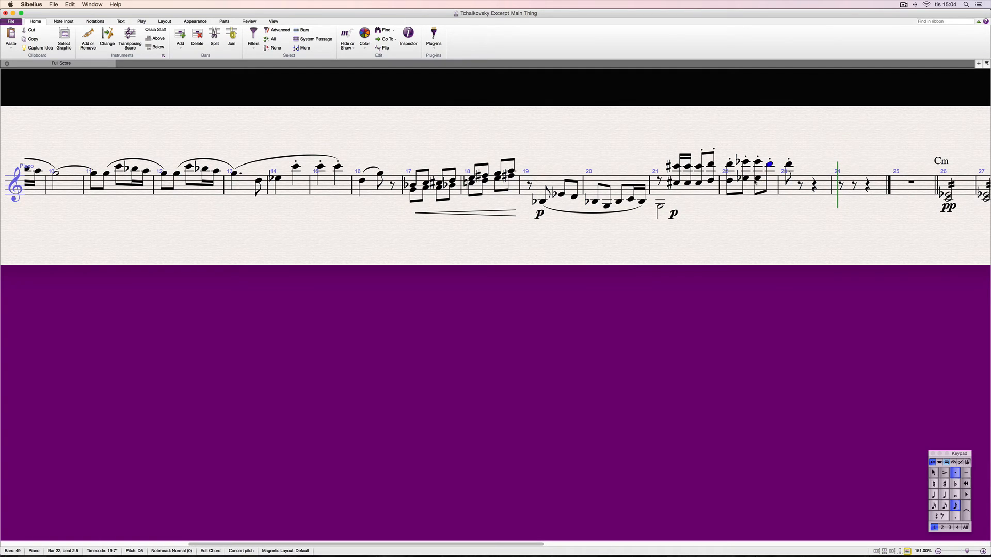
left_click(757, 179)
key("Delete")
left_click(744, 179)
key("Delete")
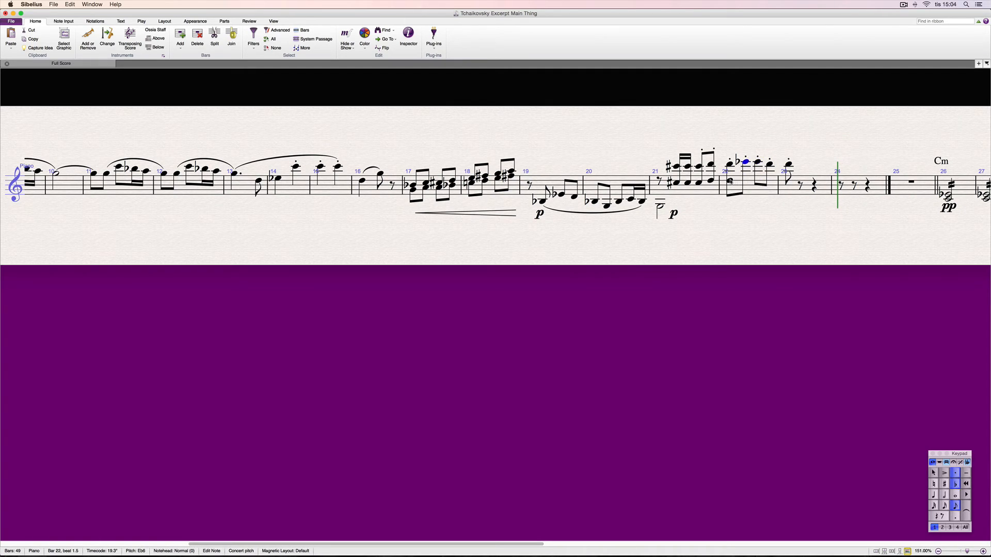
left_click(730, 179)
key("Delete")
Delete the lower octave notes from the four chords in bar 21 and clear the selection
left_click(711, 182)
key("Delete")
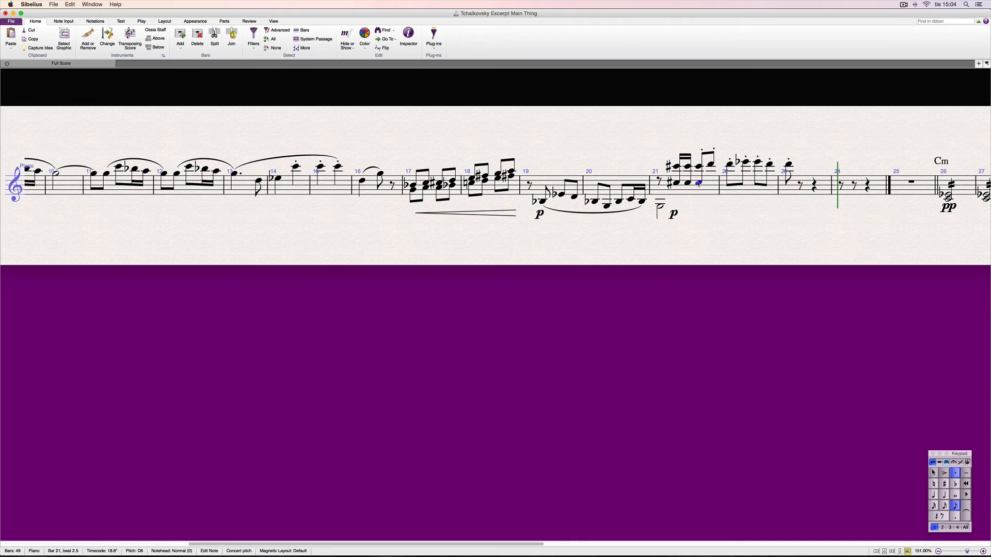
left_click(699, 183)
key("Delete")
left_click(688, 184)
key("Delete")
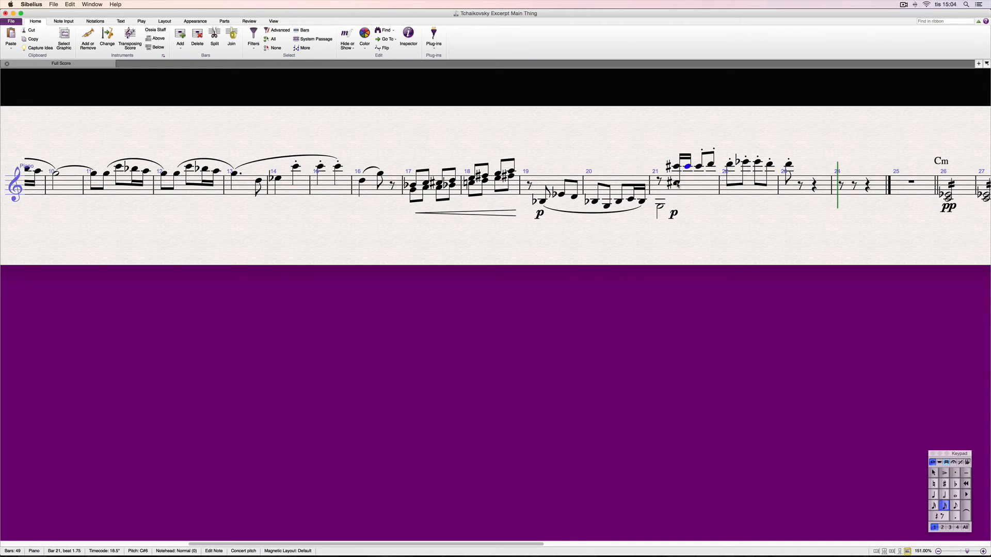
left_click(677, 184)
key("Delete")
left_click(601, 234)
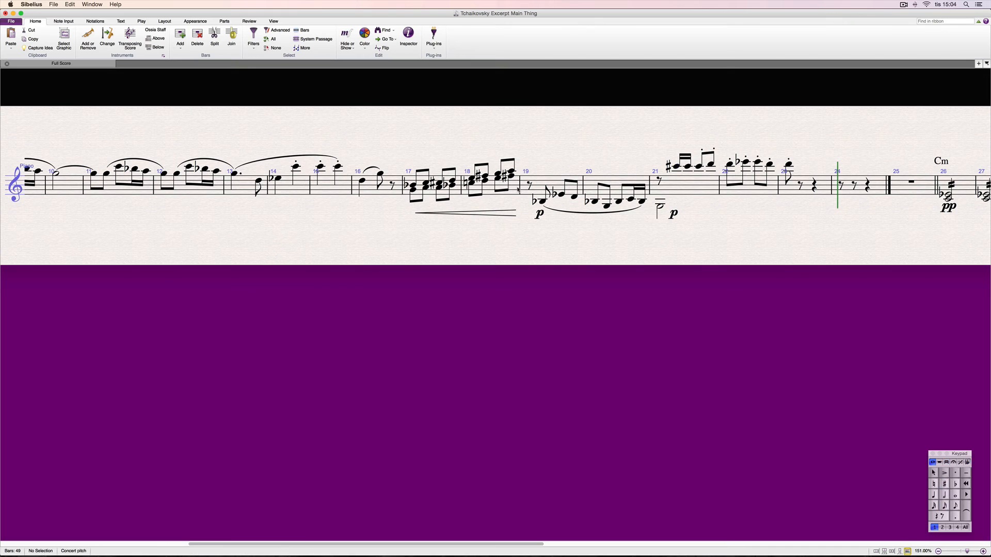
Play back the thinned-out passage from the rest at the start of bar 19 to bar 24, then clear the selection
left_click(529, 185)
key("p")
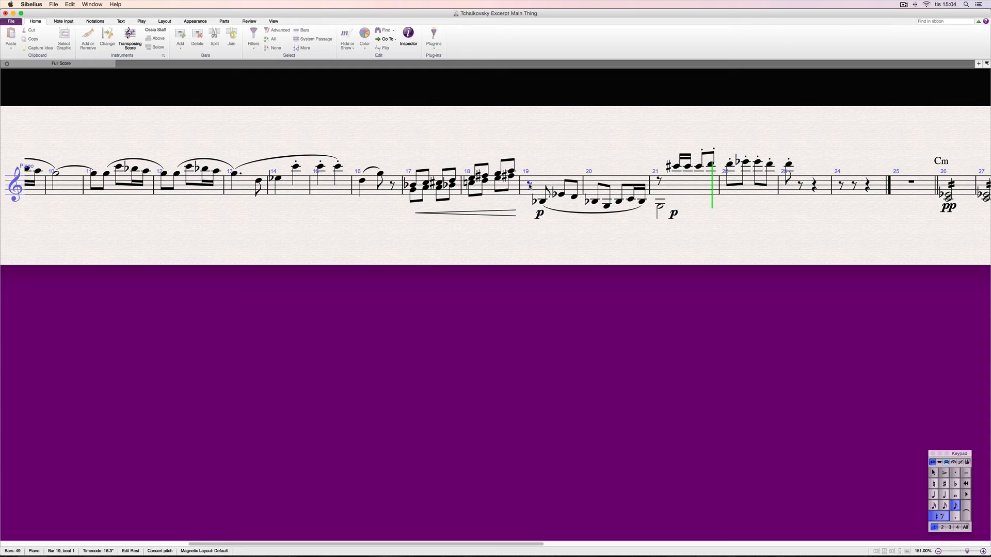
key("space")
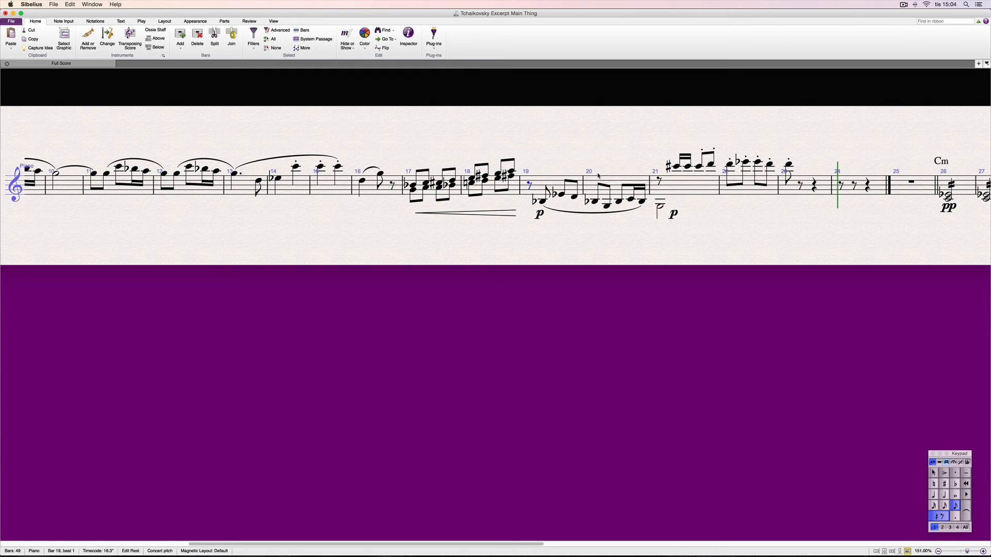
left_click(605, 145)
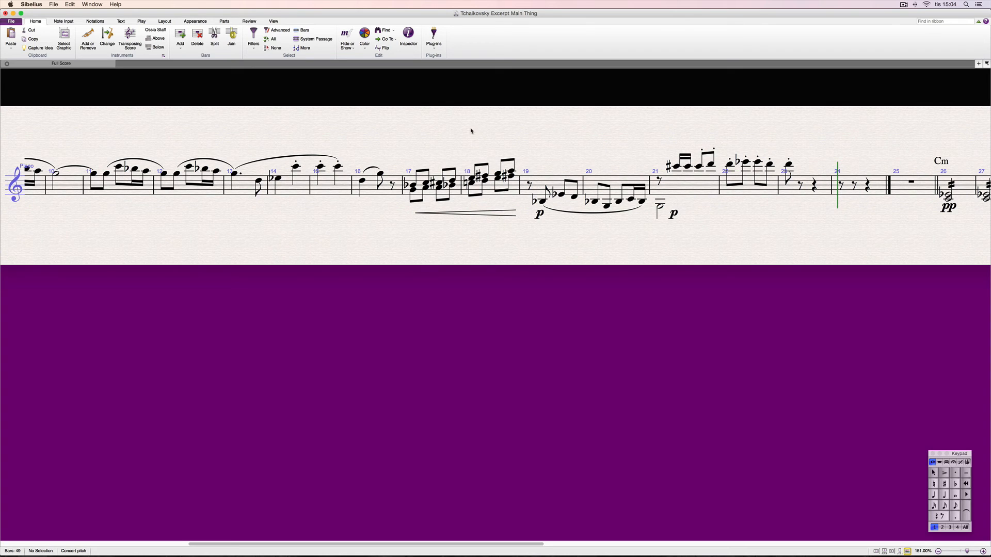
Examine the Gm section of the single-staff excerpt, comparing the opening pad and melody with the entries in bars 17 to 21
scroll(592, 144, "left", 5)
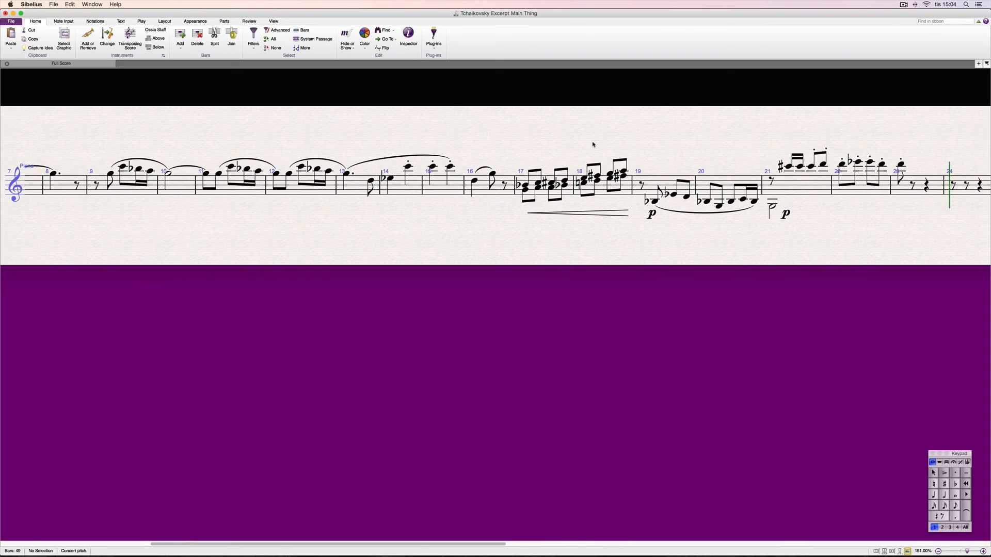
scroll(593, 144, "left", 5)
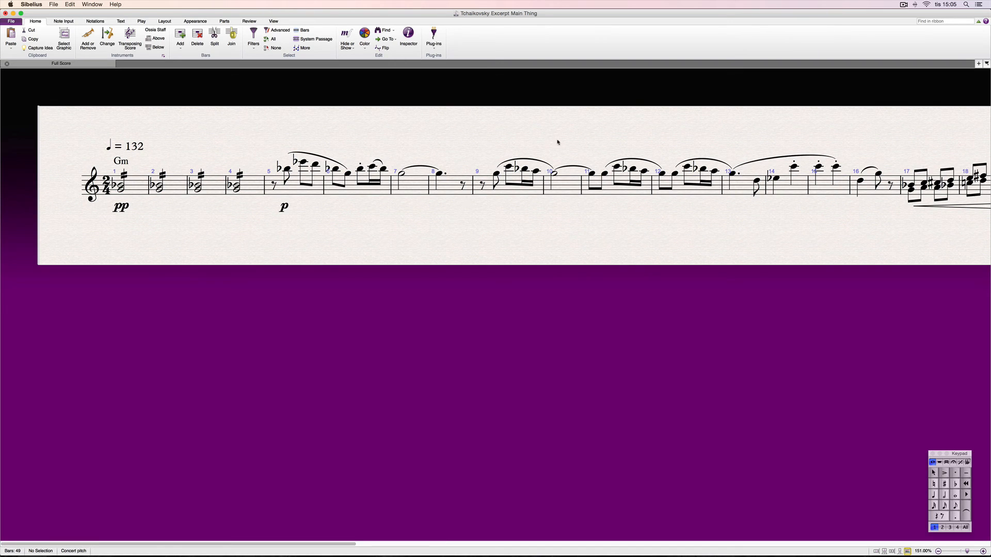
scroll(562, 138, "right", 3)
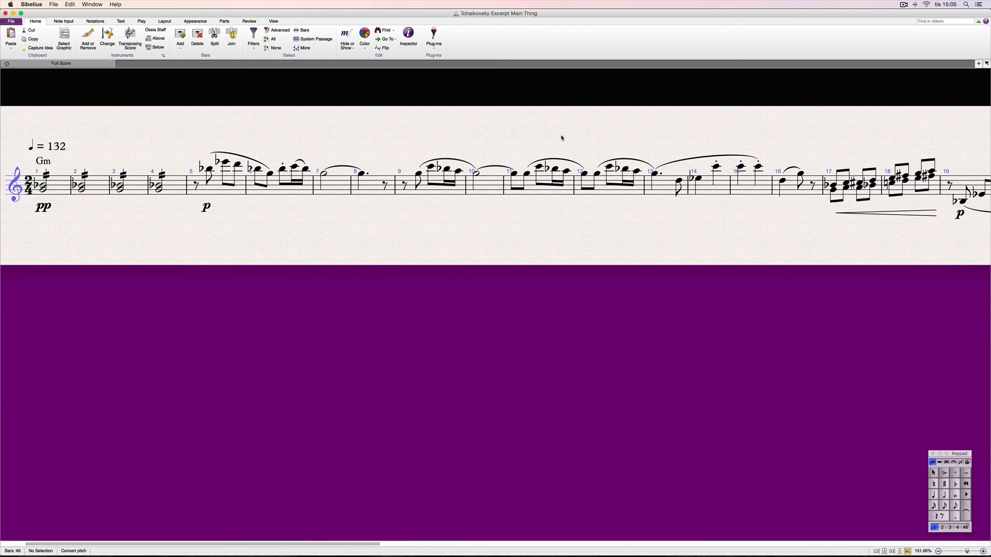
scroll(562, 138, "left", 3)
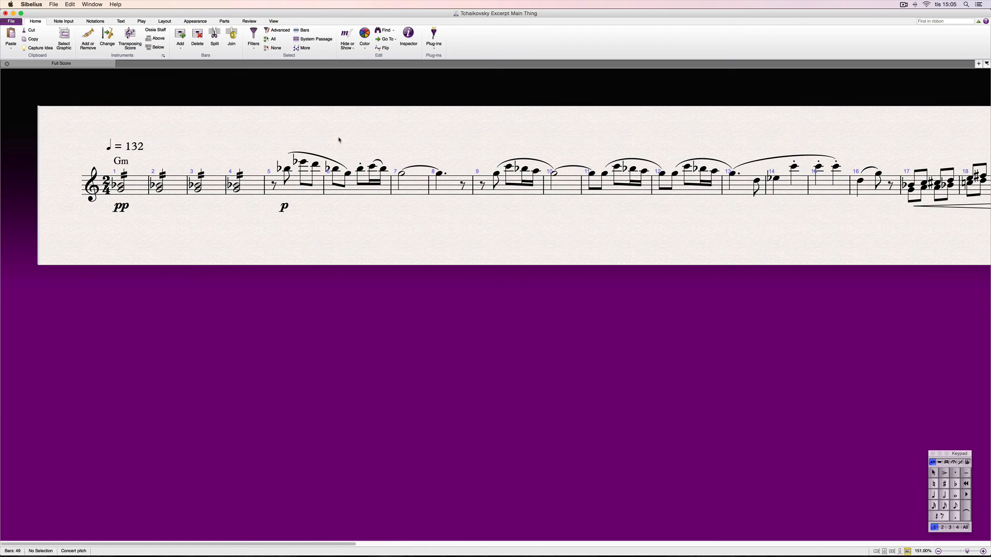
scroll(521, 140, "right", 5)
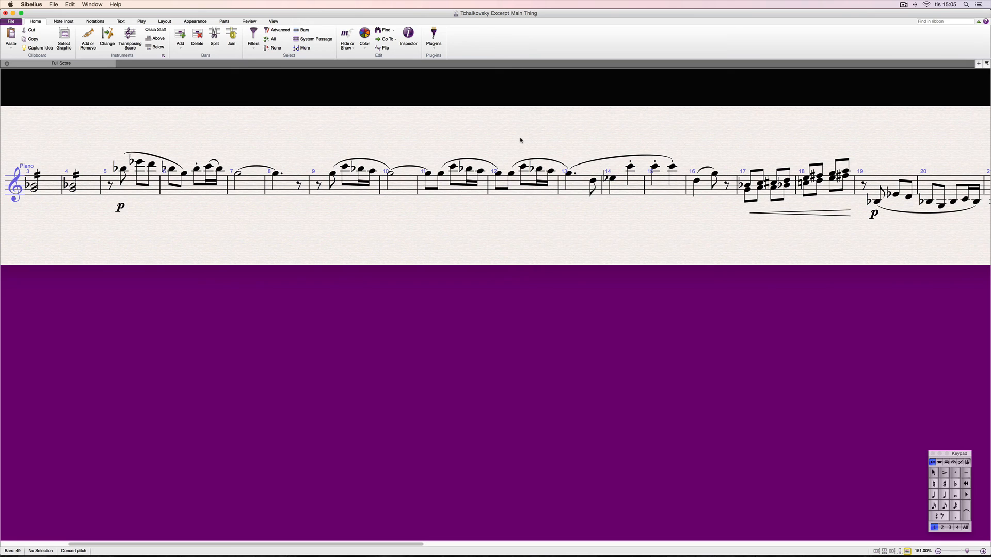
scroll(520, 140, "left", 5)
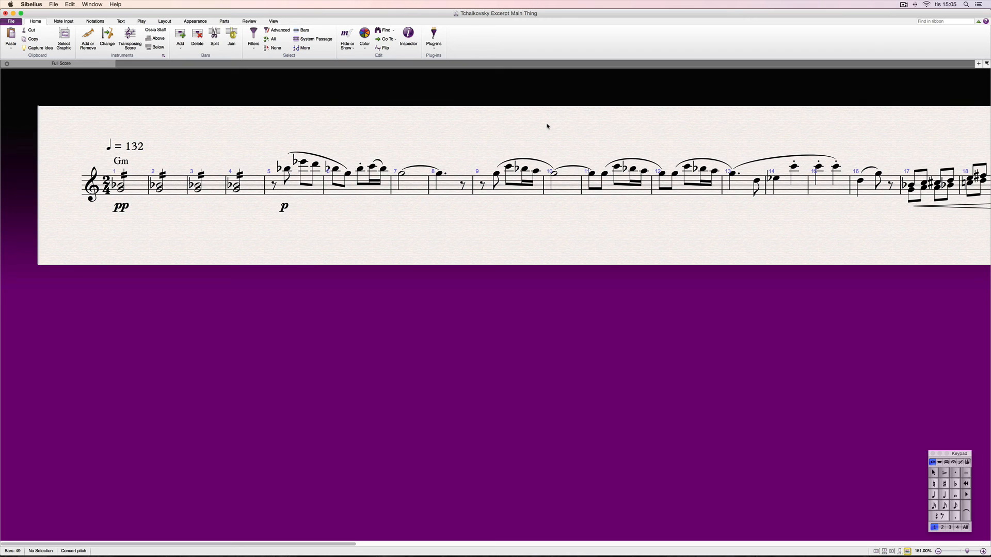
scroll(547, 126, "right", 3)
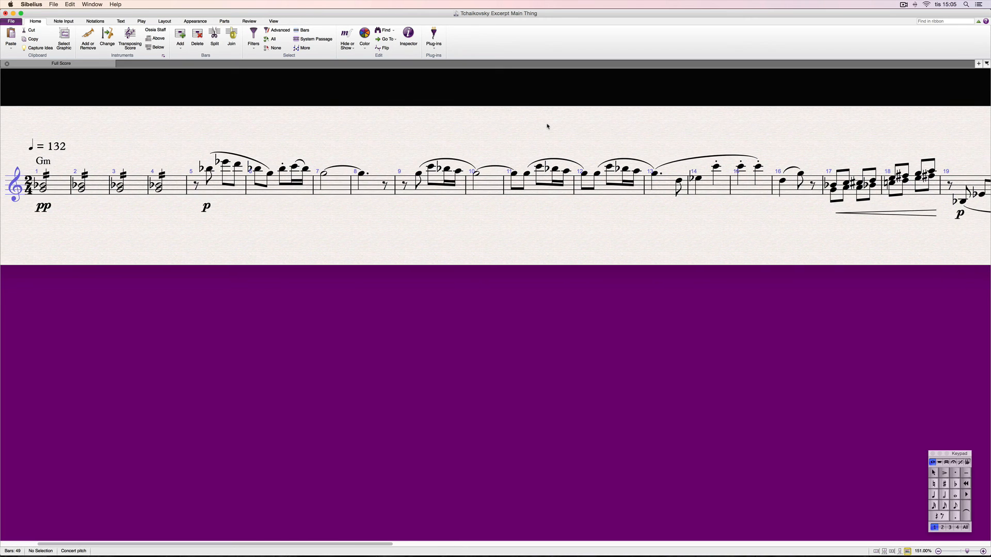
scroll(548, 126, "right", 2)
scroll(548, 126, "right", 2)
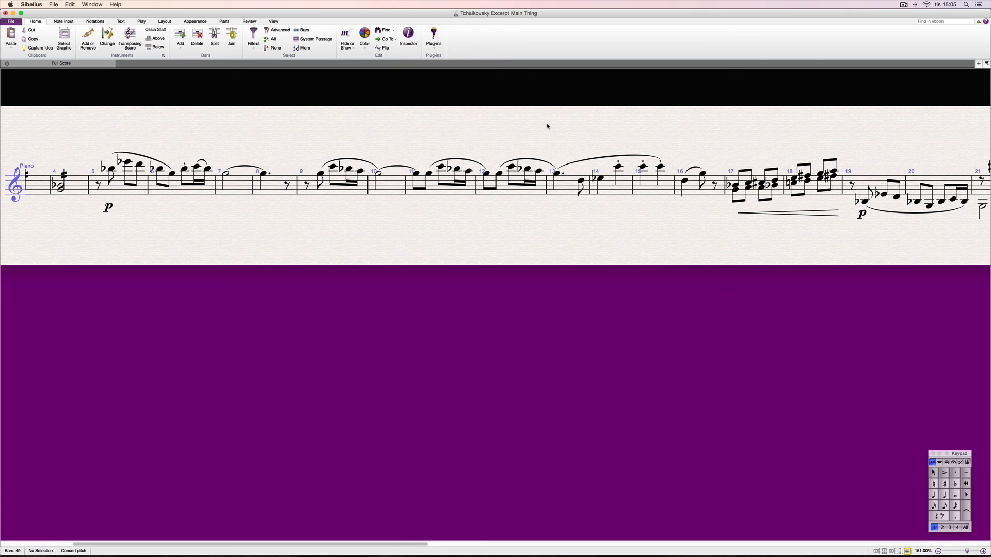
scroll(548, 126, "right", 3)
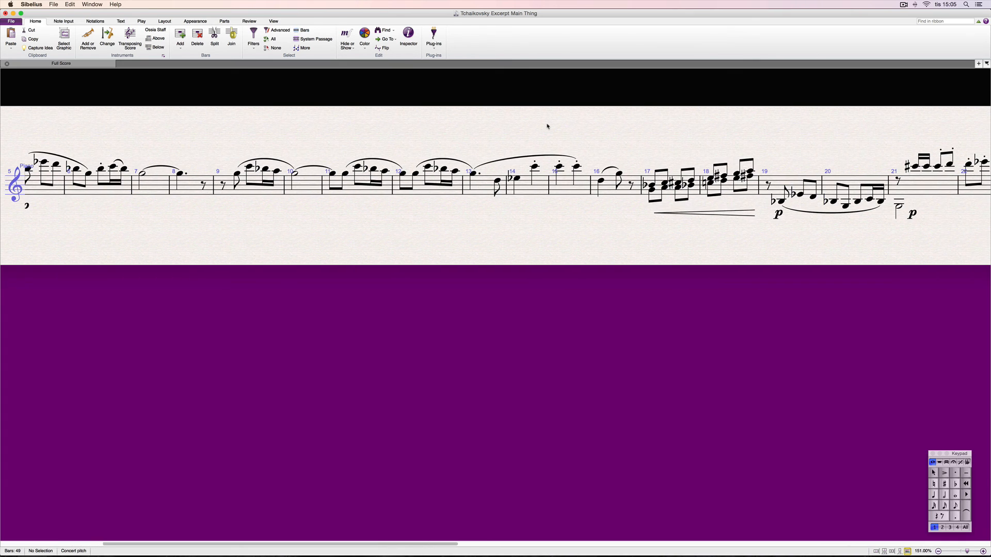
Review the whole single-staff reduction, comparing the Gm statement from bar 1 with the Cm statement from bar 26 up to bar 46
scroll(548, 126, "right", 2)
scroll(548, 126, "right", 3)
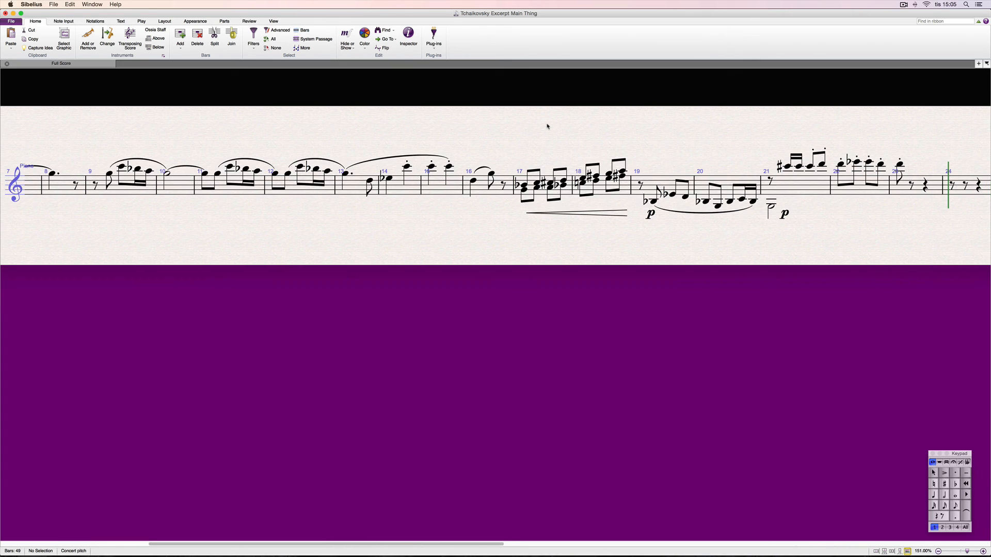
scroll(548, 126, "right", 5)
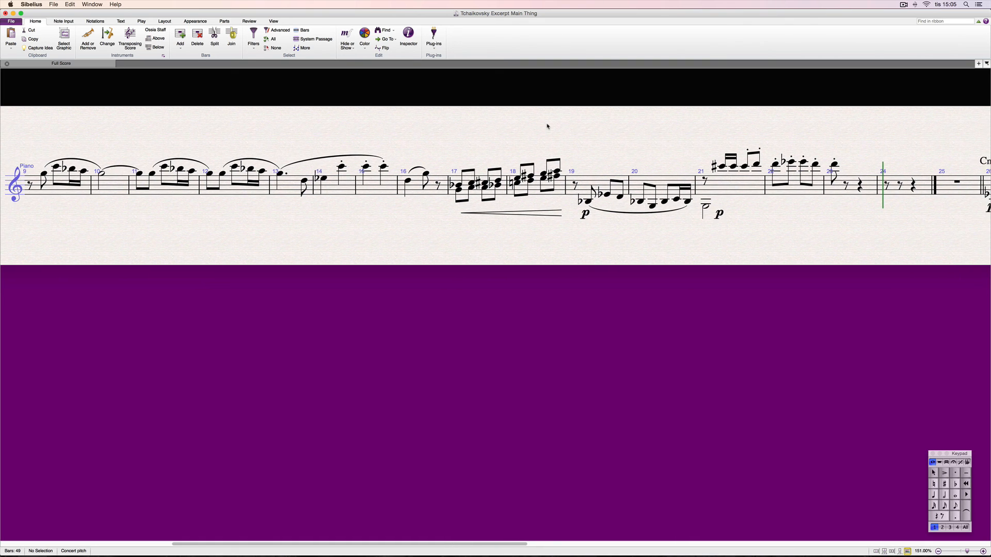
scroll(547, 126, "right", 12)
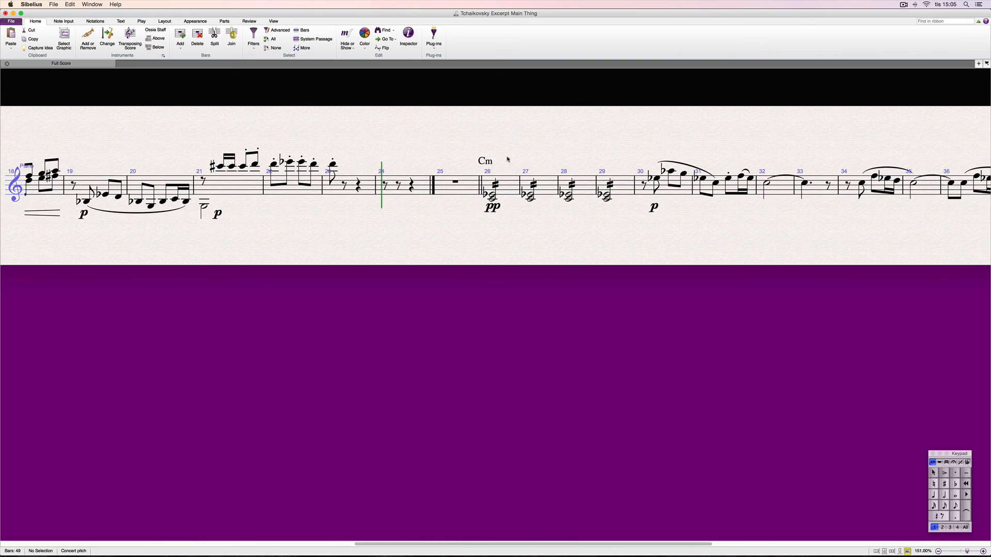
scroll(335, 163, "left", 20)
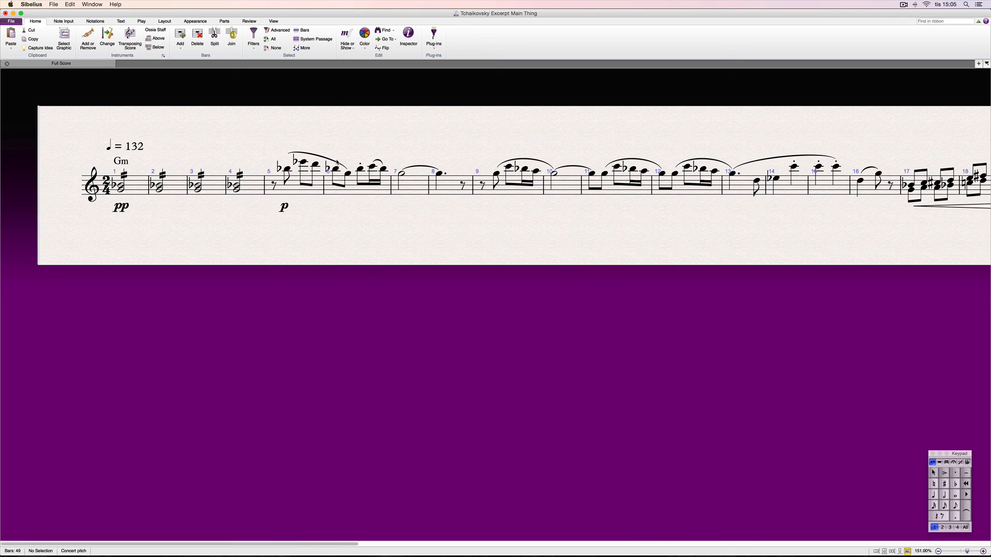
scroll(310, 163, "right", 20)
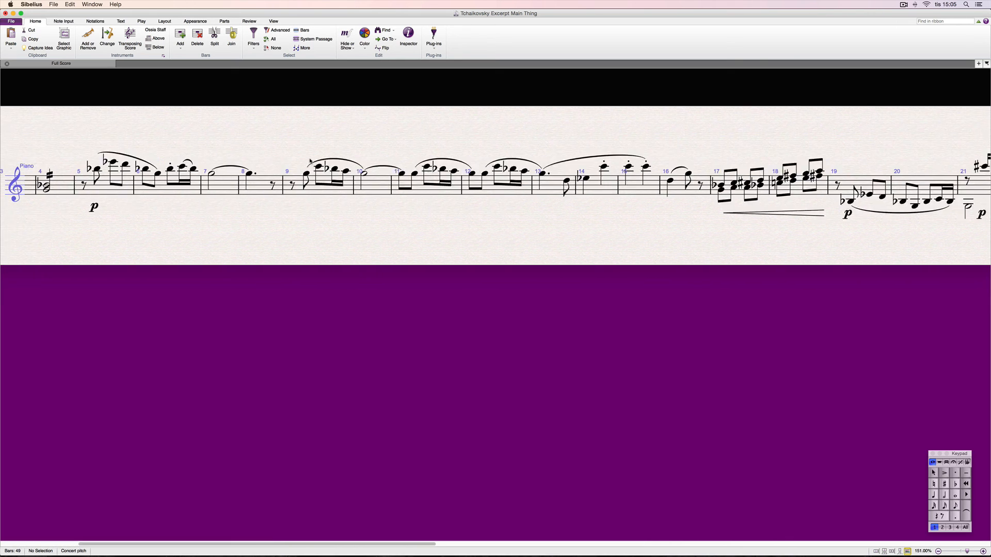
scroll(310, 162, "right", 8)
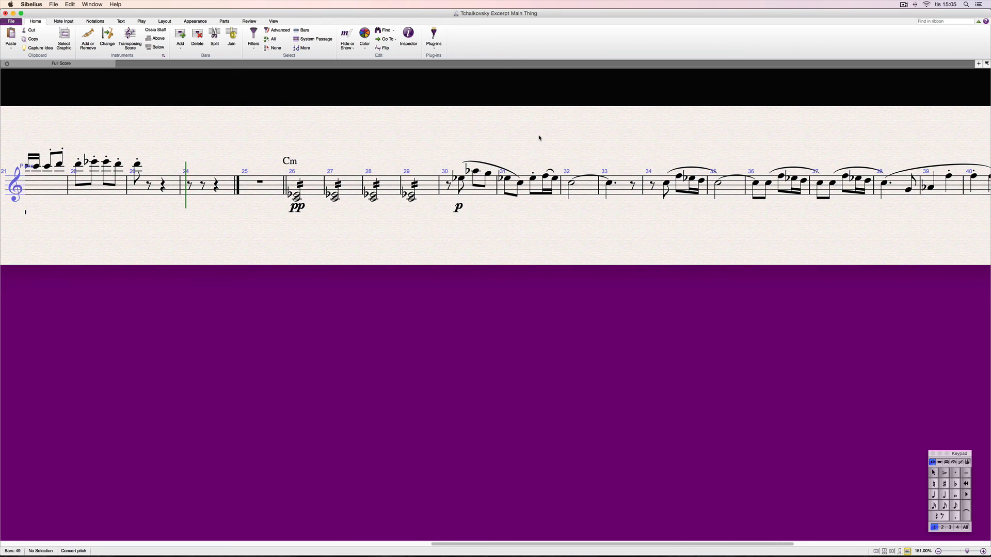
scroll(540, 138, "right", 10)
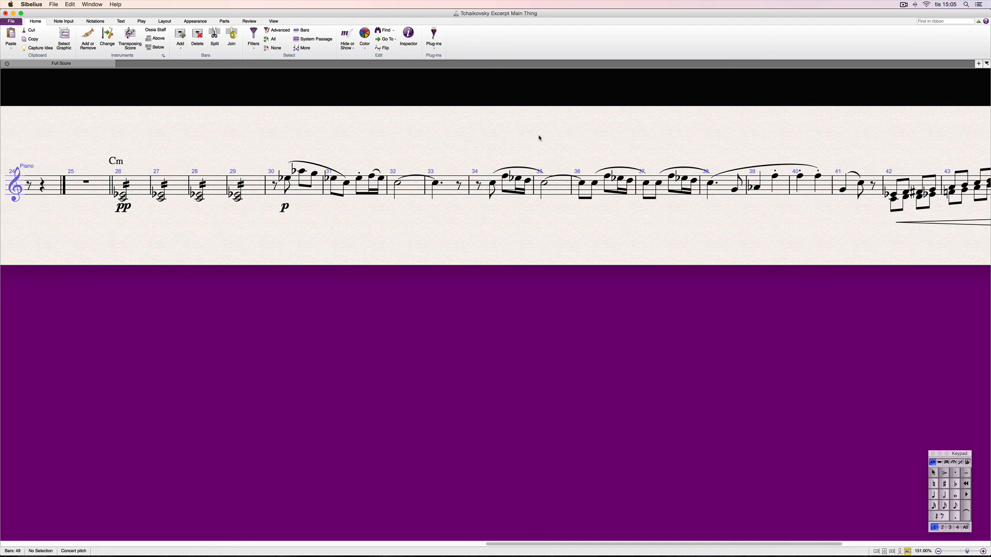
scroll(540, 138, "right", 3)
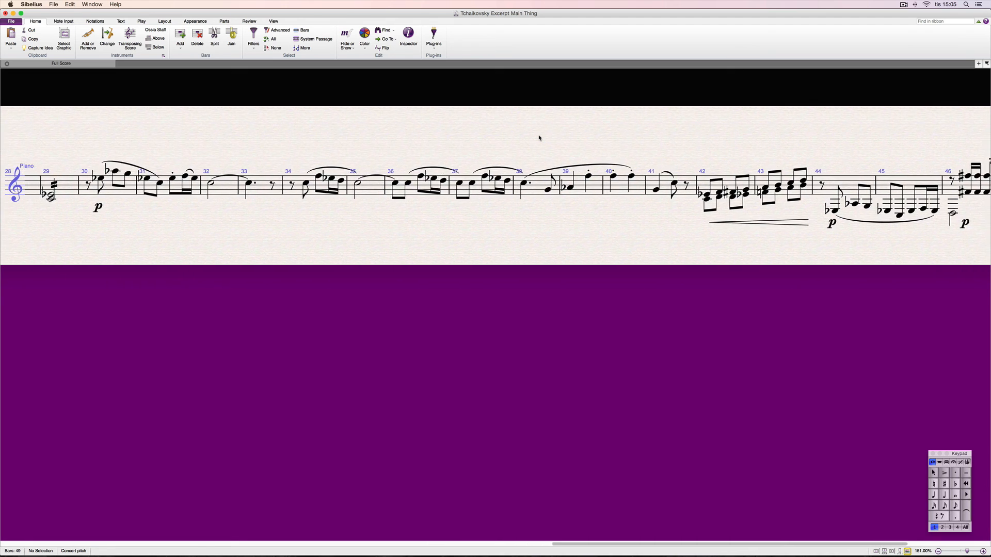
scroll(539, 137, "left", 20)
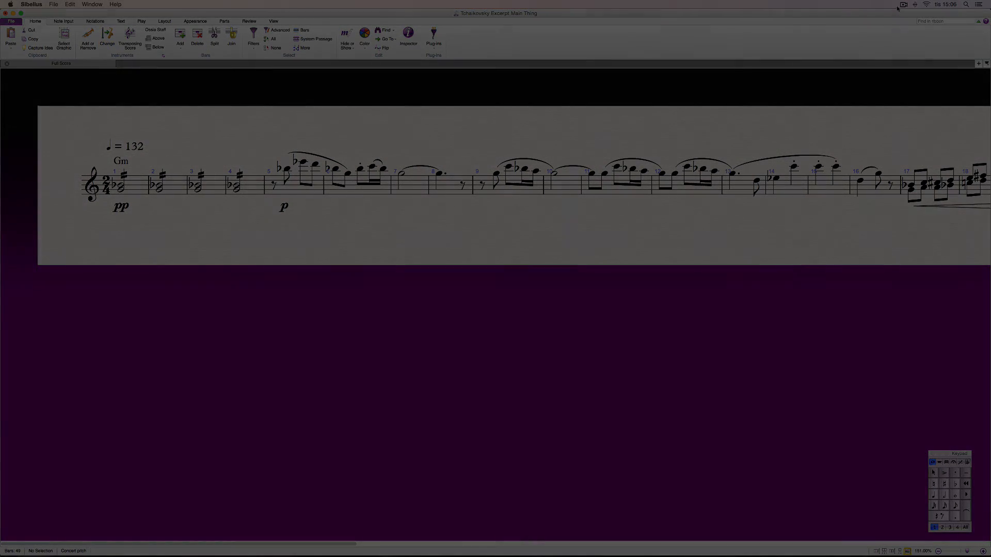
left_click(903, 5)
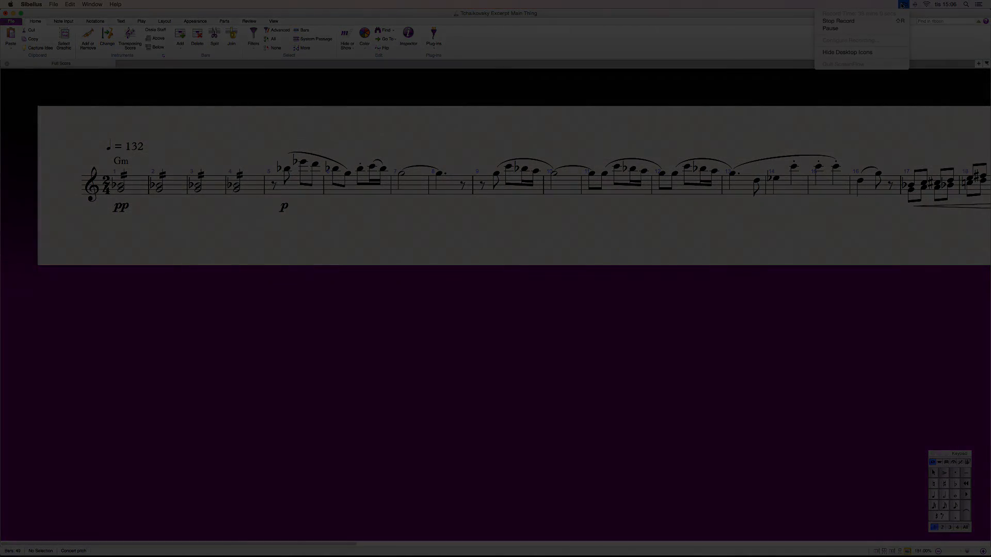